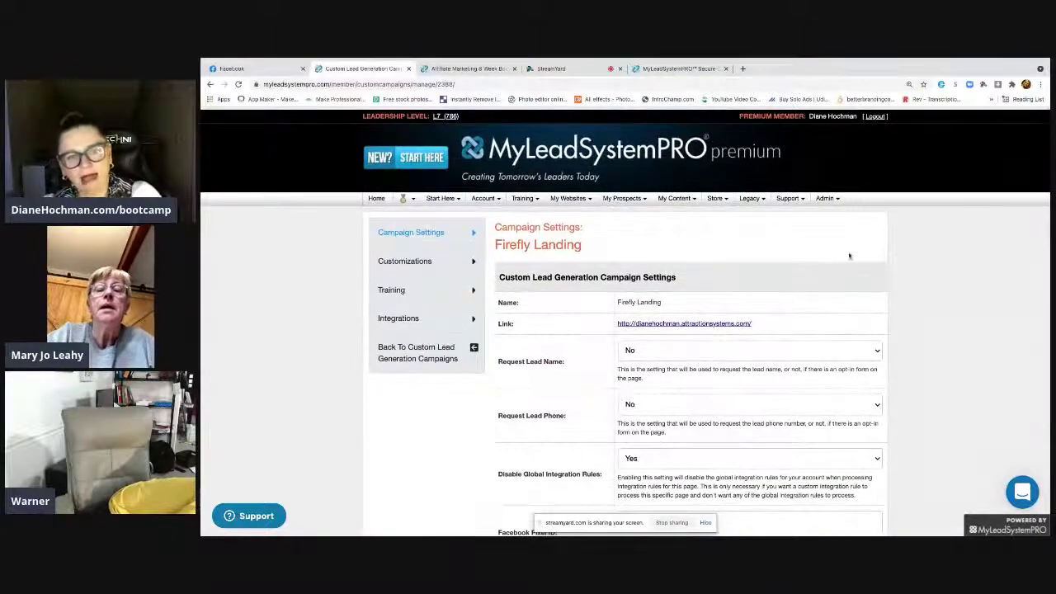
Step: Save the Firefly Landing custom lead generation campaign settings
{"action": "left_click", "coordinate": [576, 200]}
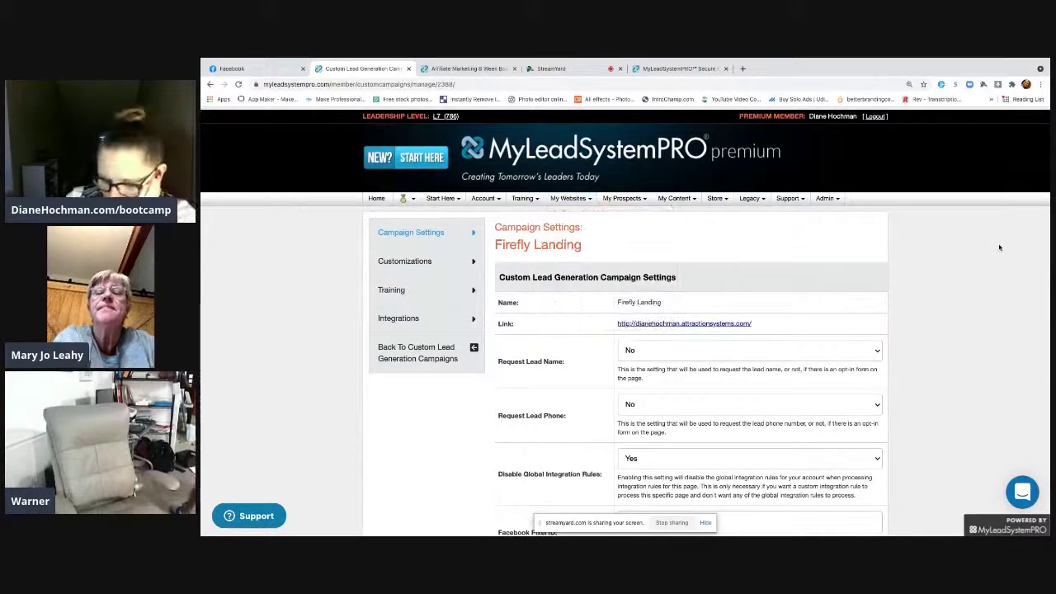
{"action": "scroll", "coordinate": [1000, 248], "scroll_direction": "down", "scroll_amount": 2}
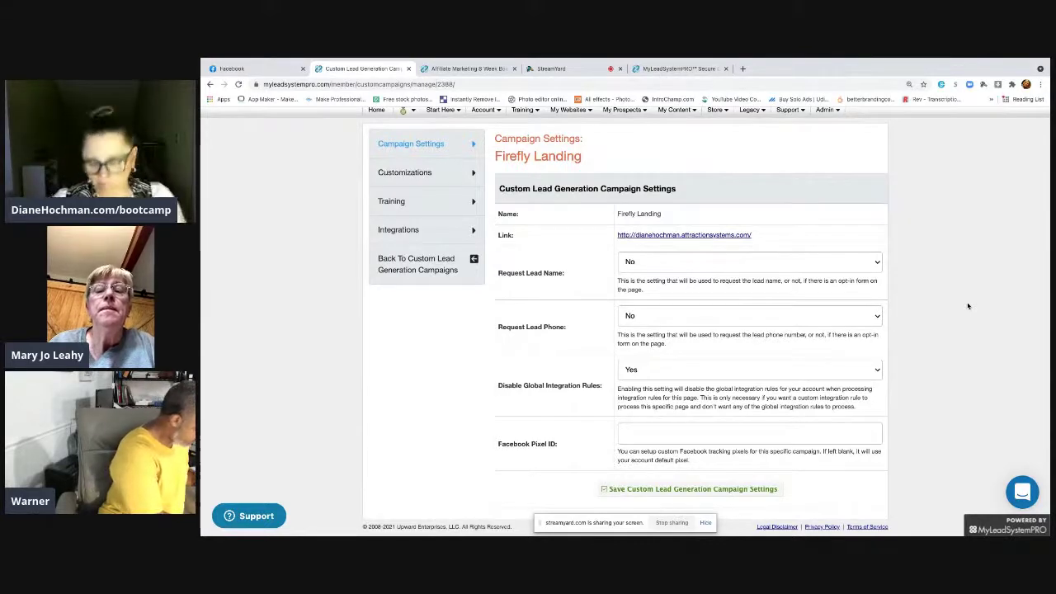
{"action": "scroll", "coordinate": [968, 306], "scroll_direction": "down", "scroll_amount": 1}
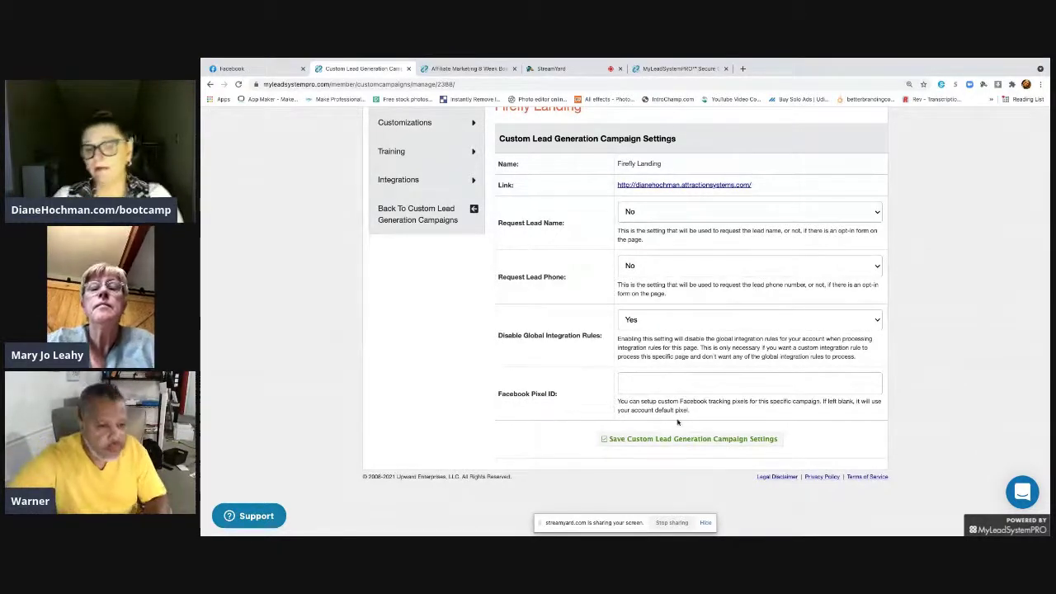
{"action": "left_click", "coordinate": [688, 440]}
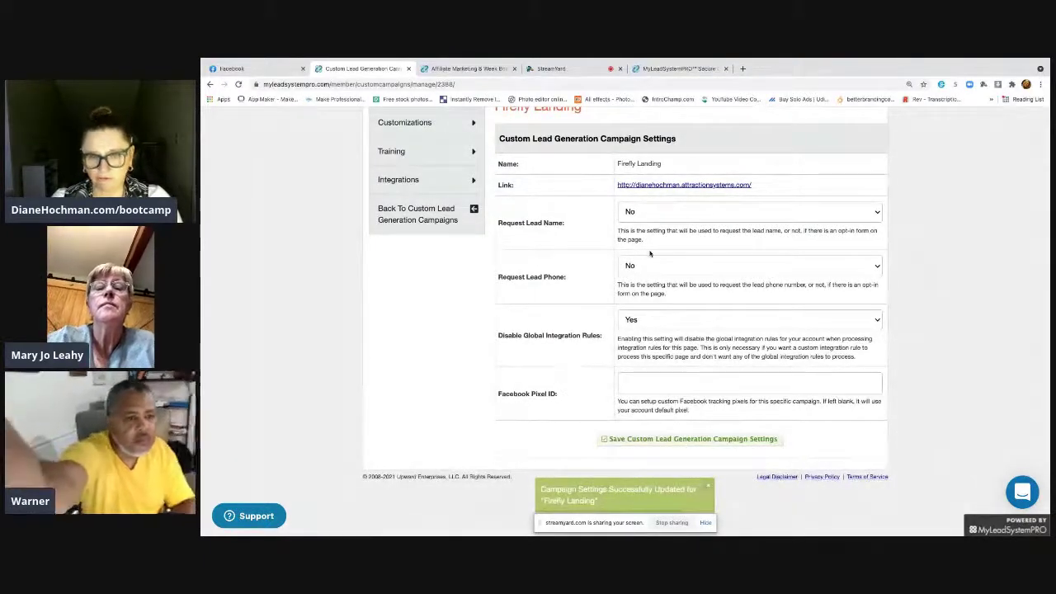
Step: Open the campaign's customizations and clear the existing page title and page description in the social share settings
{"action": "scroll", "coordinate": [938, 247], "scroll_direction": "up", "scroll_amount": 5}
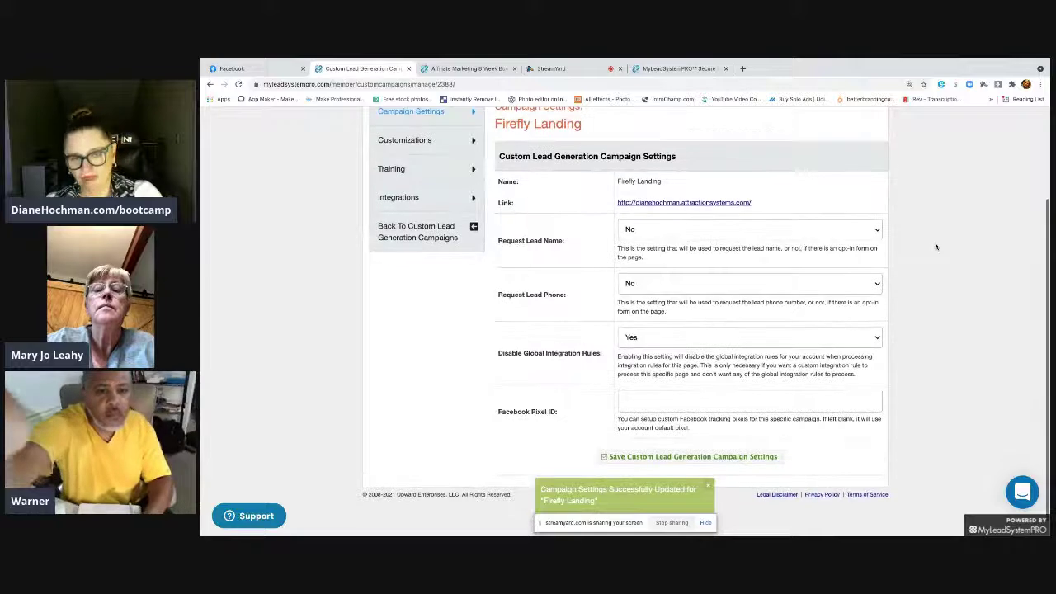
{"action": "left_click", "coordinate": [413, 261]}
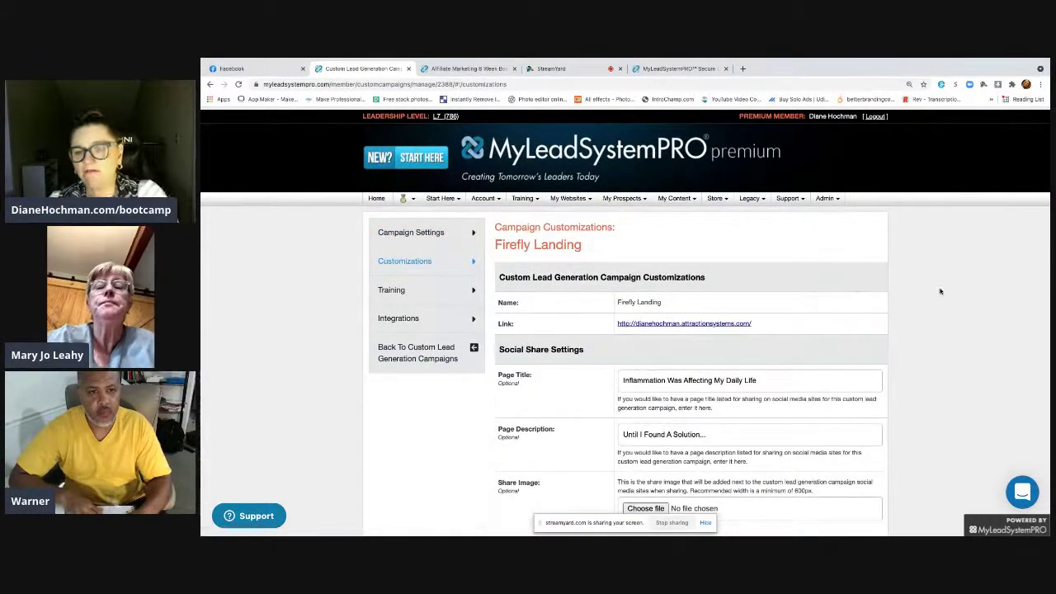
{"action": "scroll", "coordinate": [940, 291], "scroll_direction": "down", "scroll_amount": 3}
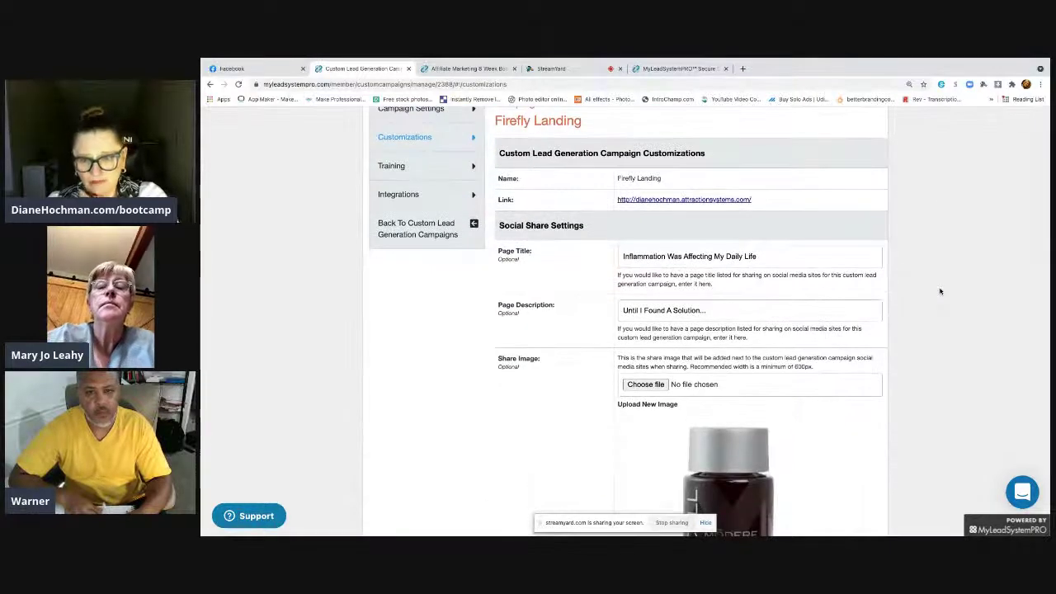
{"action": "left_click", "coordinate": [776, 255]}
{"action": "left_click_drag", "start_coordinate": [776, 256], "coordinate": [577, 258]}
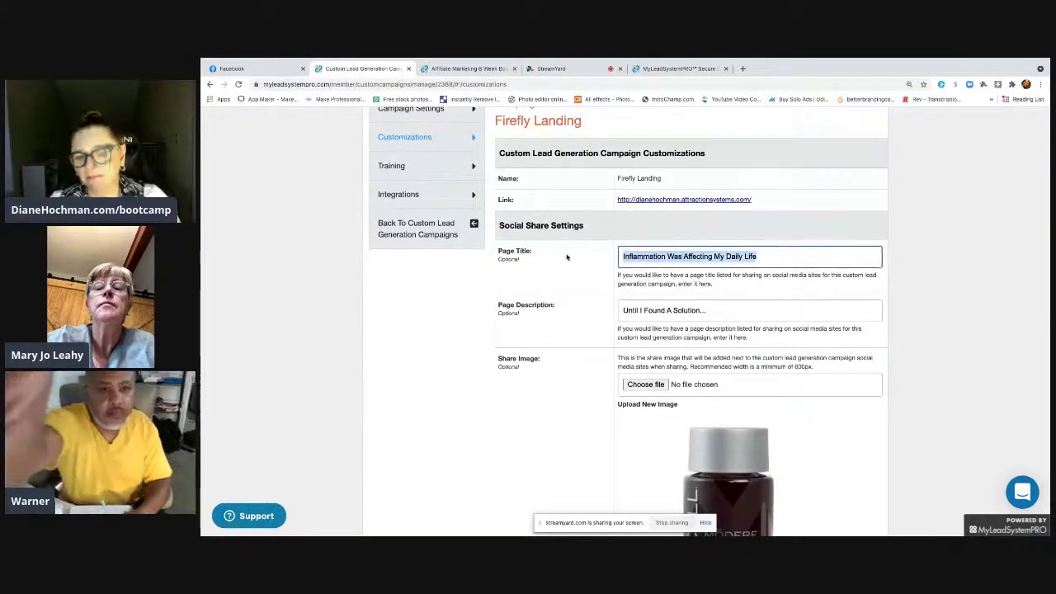
{"action": "key", "text": "BackSpace"}
{"action": "left_click", "coordinate": [703, 310]}
{"action": "left_click_drag", "start_coordinate": [702, 311], "coordinate": [621, 311]}
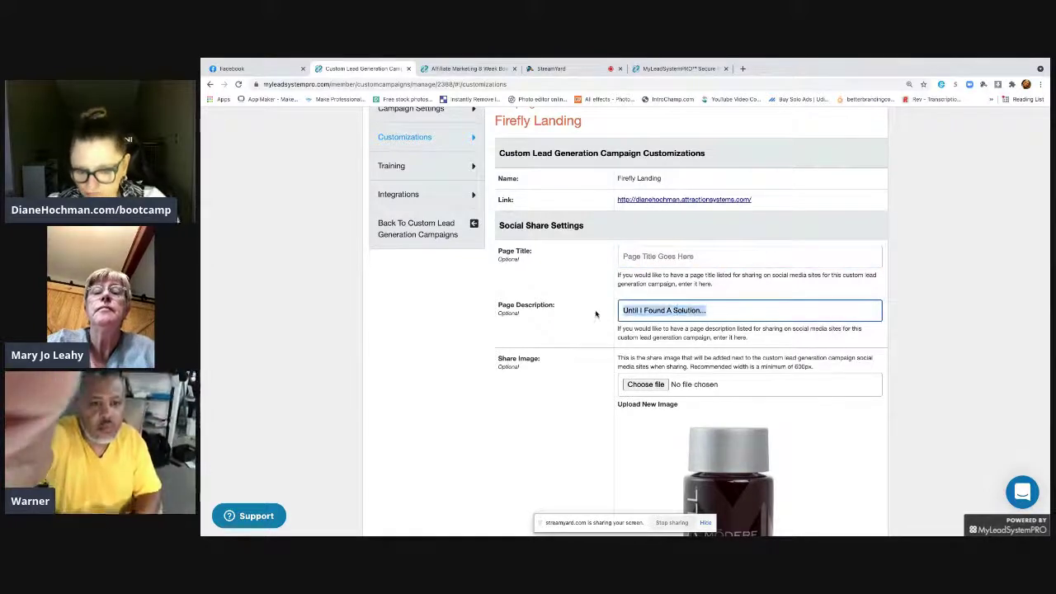
{"action": "key", "text": "BackSpace"}
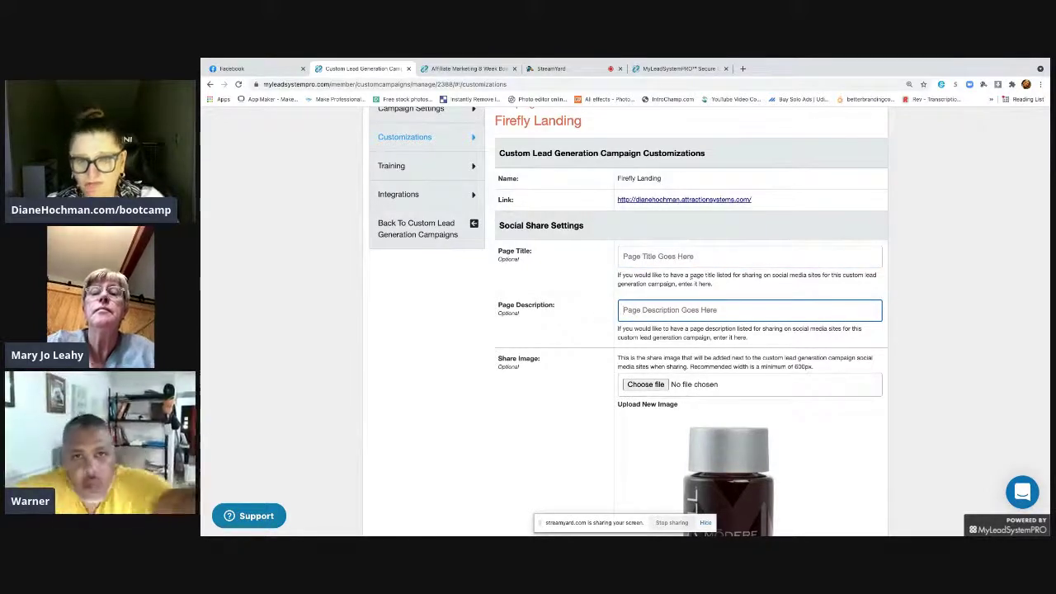
{"action": "left_click", "coordinate": [653, 256]}
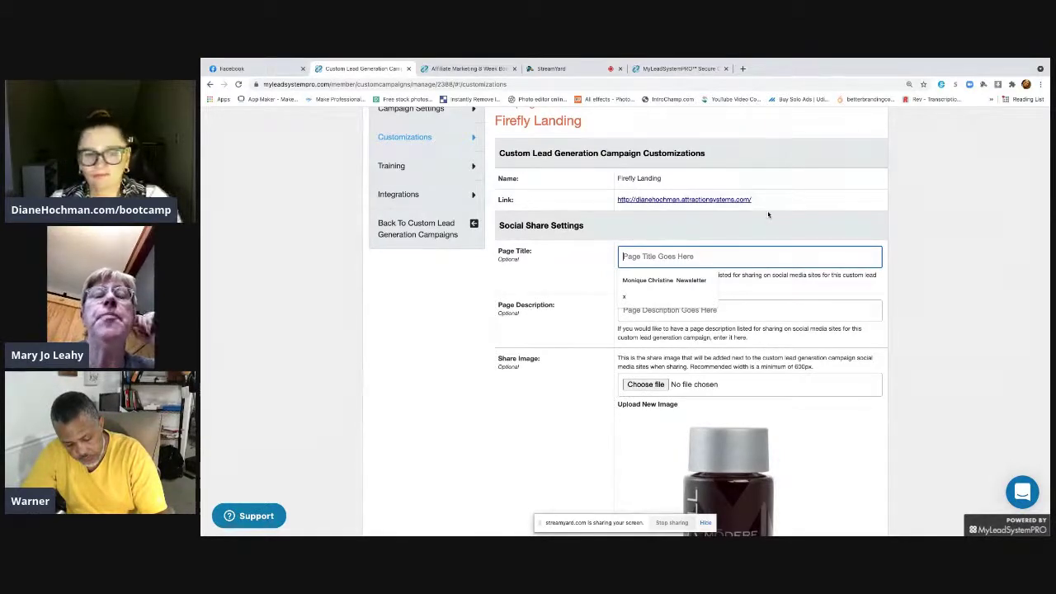
{"action": "type", "text": "Health"}
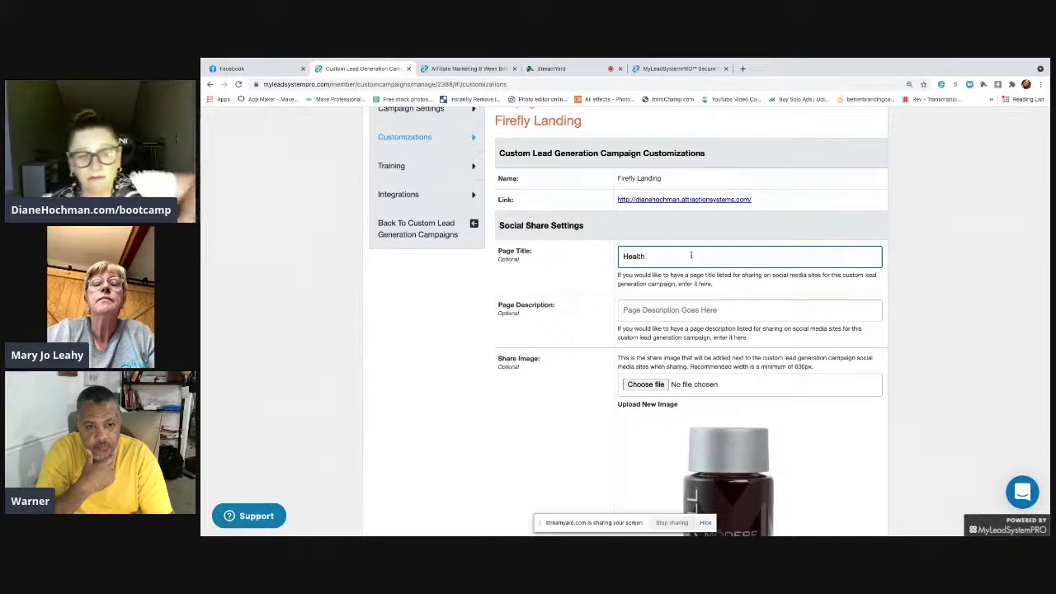
{"action": "type", "text": "Co"}
{"action": "key", "text": "BackSpace"}
{"action": "key", "text": "BackSpace"}
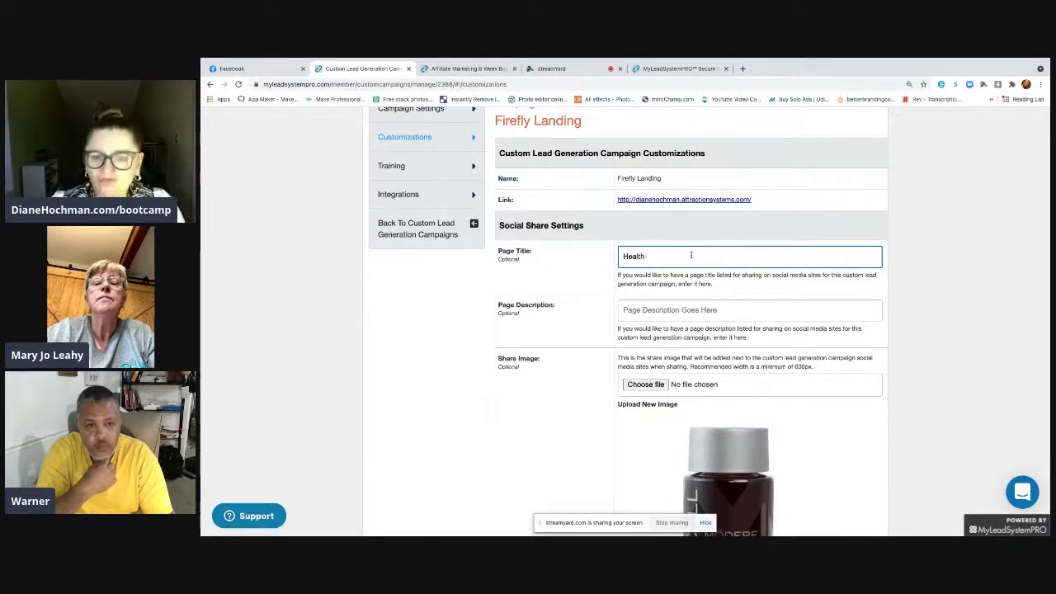
{"action": "key", "text": "BackSpace"}
{"action": "key", "text": "BackSpace"}
{"action": "key", "text": "BackSpace"}
{"action": "key", "text": "BackSpace"}
{"action": "left_click", "coordinate": [955, 236]}
{"action": "scroll", "coordinate": [955, 237], "scroll_direction": "down", "scroll_amount": 1}
{"action": "scroll", "coordinate": [955, 239], "scroll_direction": "down", "scroll_amount": 1}
Step: Start the social share page title with the words "Are Healthcare Costs"
{"action": "left_click", "coordinate": [638, 188]}
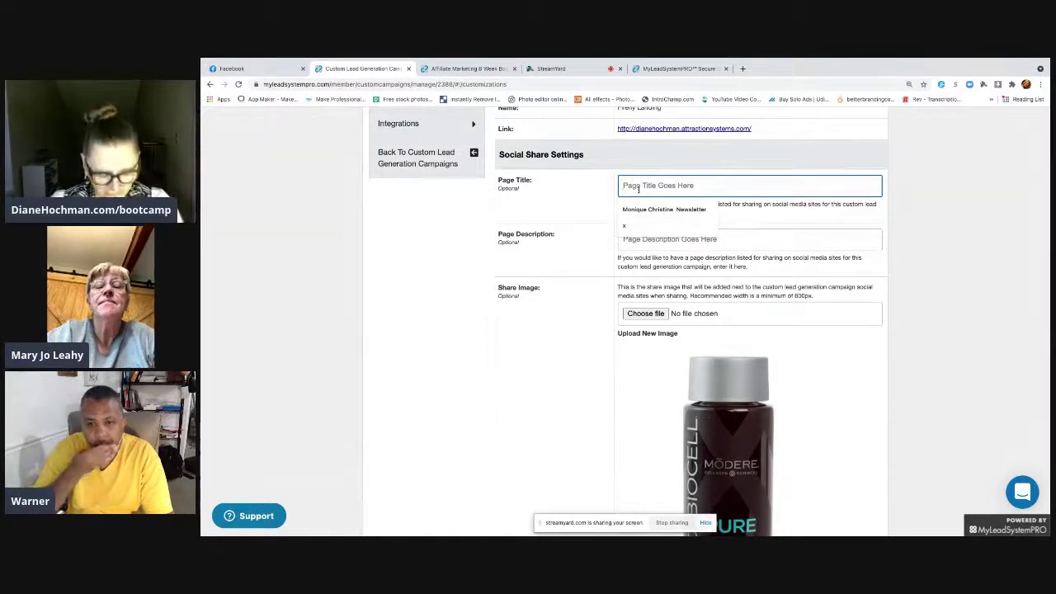
{"action": "type", "text": "Are Health Care Costs Dr"}
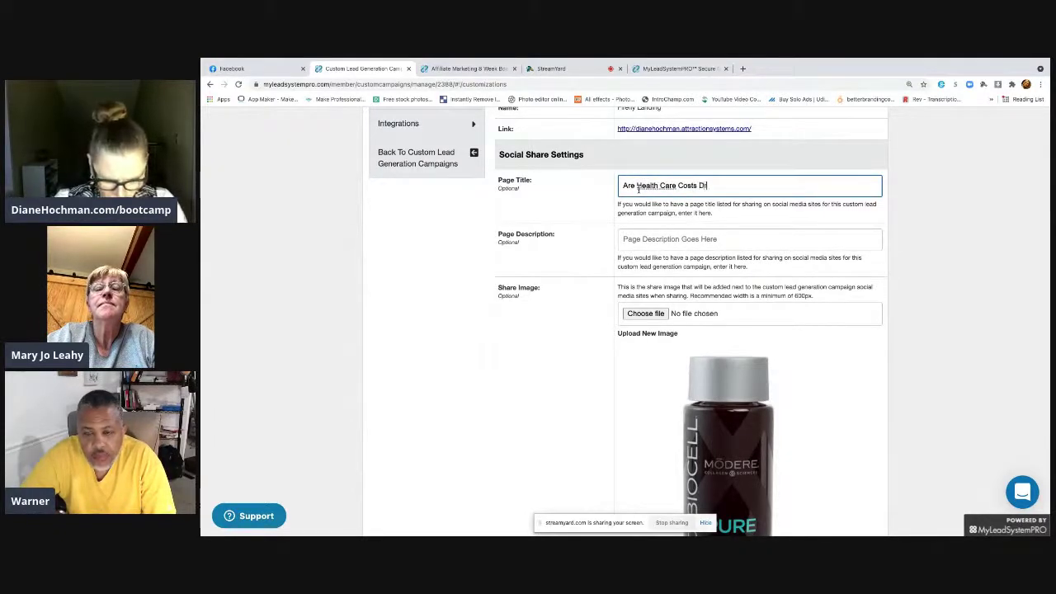
{"action": "type", "text": "owing your Fami"}
{"action": "key", "text": "BackSpace"}
{"action": "key", "text": "BackSpace"}
{"action": "key", "text": "BackSpace"}
{"action": "key", "text": "BackSpace"}
{"action": "key", "text": "BackSpace"}
{"action": "key", "text": "BackSpace"}
{"action": "key", "text": "BackSpace"}
{"action": "key", "text": "BackSpace"}
{"action": "key", "text": "BackSpace"}
{"action": "key", "text": "BackSpace"}
{"action": "key", "text": "BackSpace"}
{"action": "key", "text": "BackSpace"}
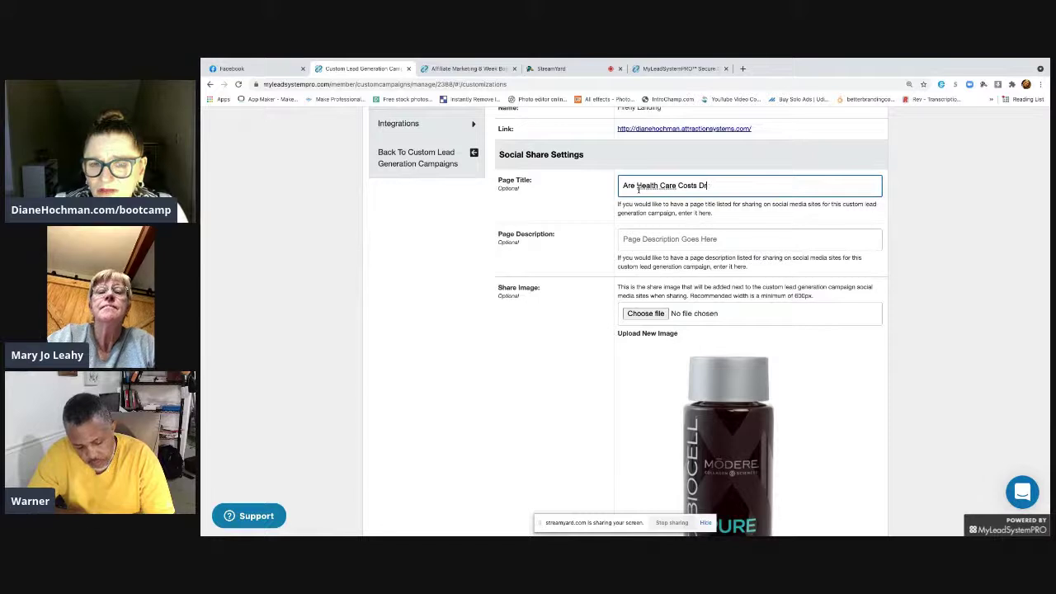
{"action": "key", "text": "BackSpace"}
{"action": "key", "text": "BackSpace"}
{"action": "key", "text": "BackSpace"}
{"action": "key", "text": "BackSpace"}
{"action": "key", "text": "BackSpace"}
{"action": "key", "text": "BackSpace"}
{"action": "key", "text": "BackSpace"}
{"action": "key", "text": "BackSpace"}
{"action": "key", "text": "BackSpace"}
{"action": "key", "text": "BackSpace"}
{"action": "key", "text": "BackSpace"}
{"action": "key", "text": "BackSpace"}
{"action": "key", "text": "BackSpace"}
{"action": "key", "text": "BackSpace"}
{"action": "key", "text": "BackSpace"}
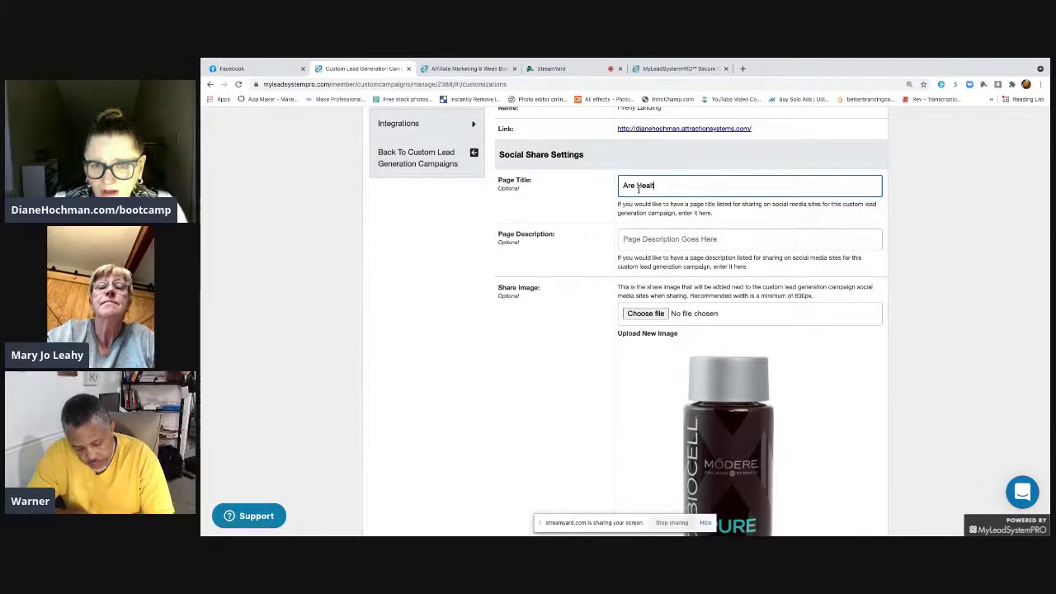
{"action": "type", "text": "care Cos"}
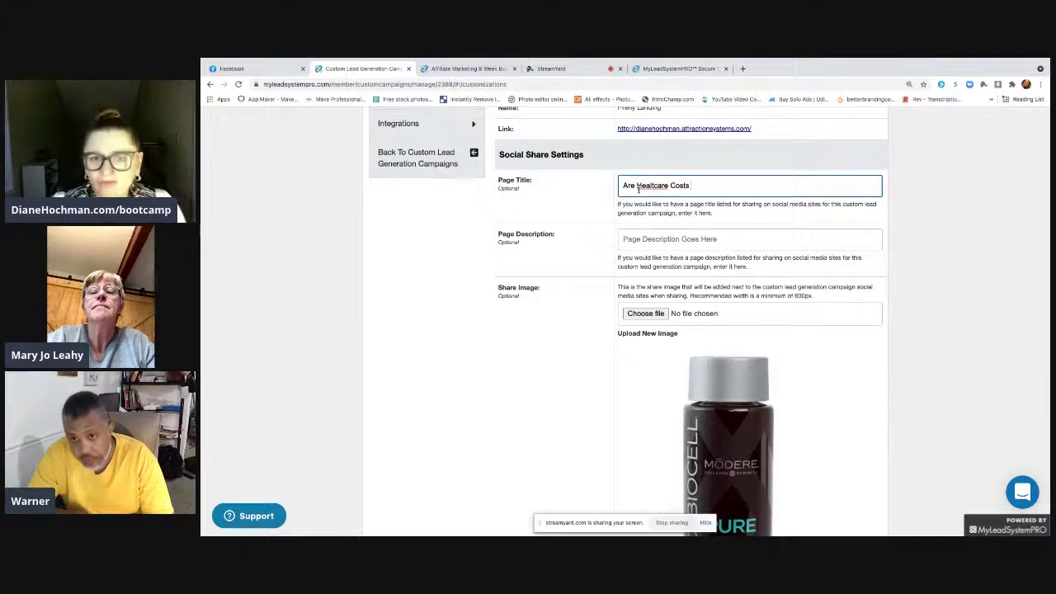
{"action": "type", "text": "ts"}
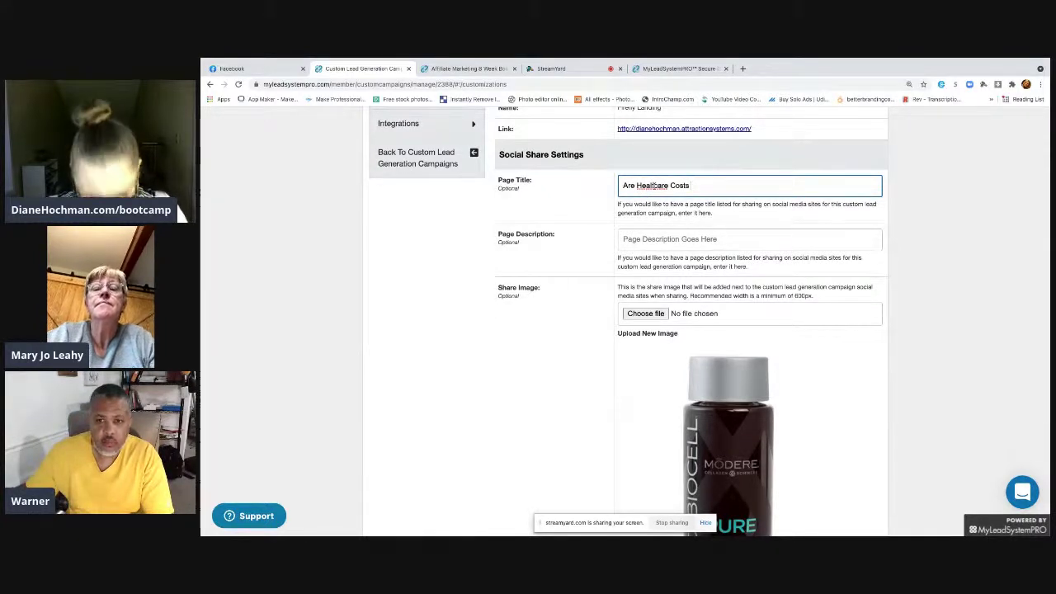
{"action": "left_click", "coordinate": [655, 186]}
{"action": "type", "text": "h"}
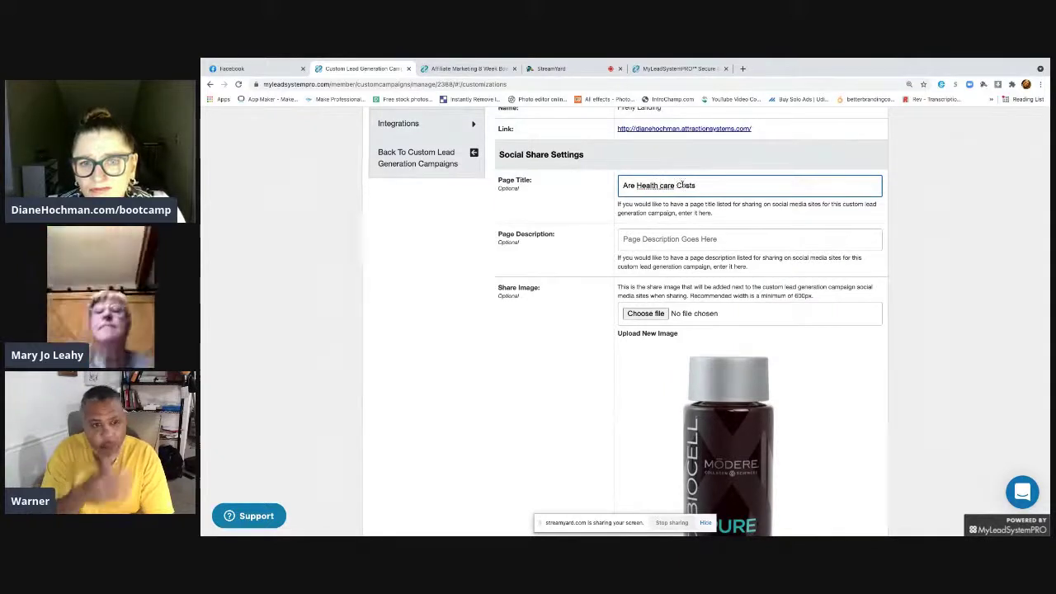
{"action": "key", "text": "BackSpace"}
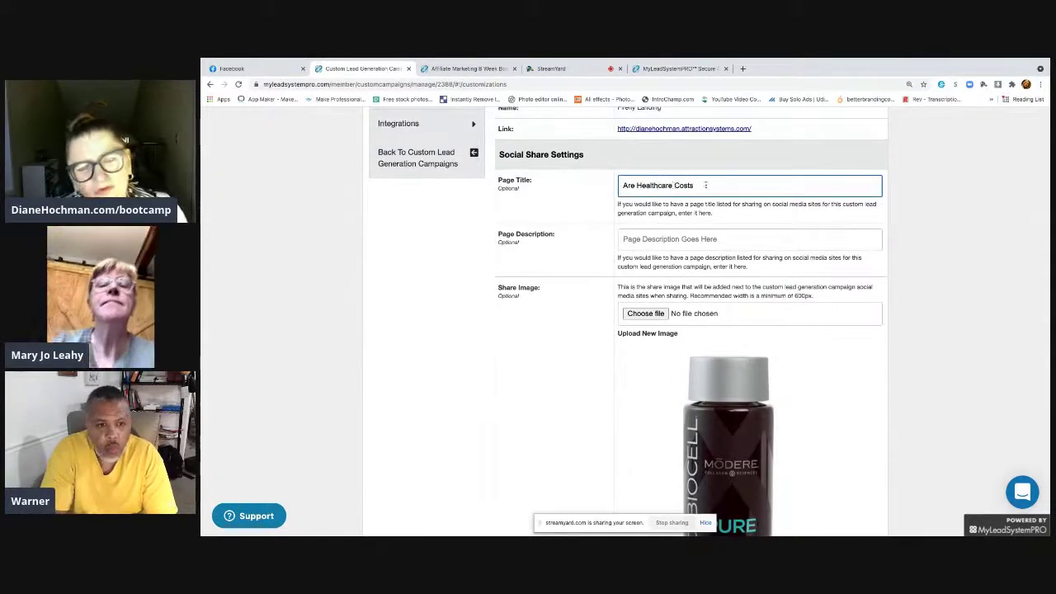
Step: Complete the page title so that it reads "Are Healthcare Costs Killing Your Family's Lifestyle?"
{"action": "left_click", "coordinate": [705, 185]}
{"action": "type", "text": "K"}
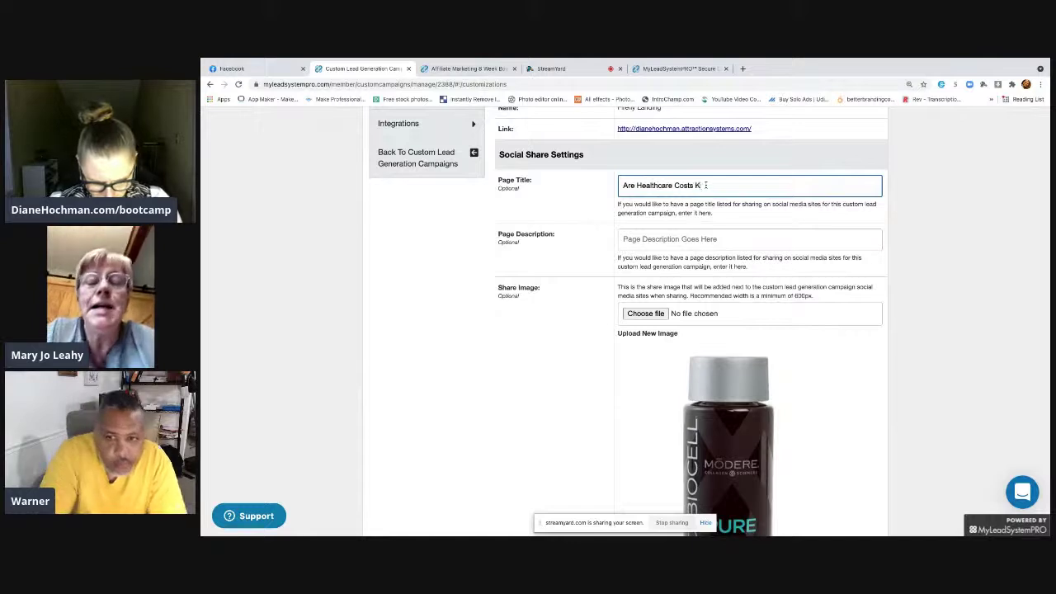
{"action": "type", "text": "illing Your"}
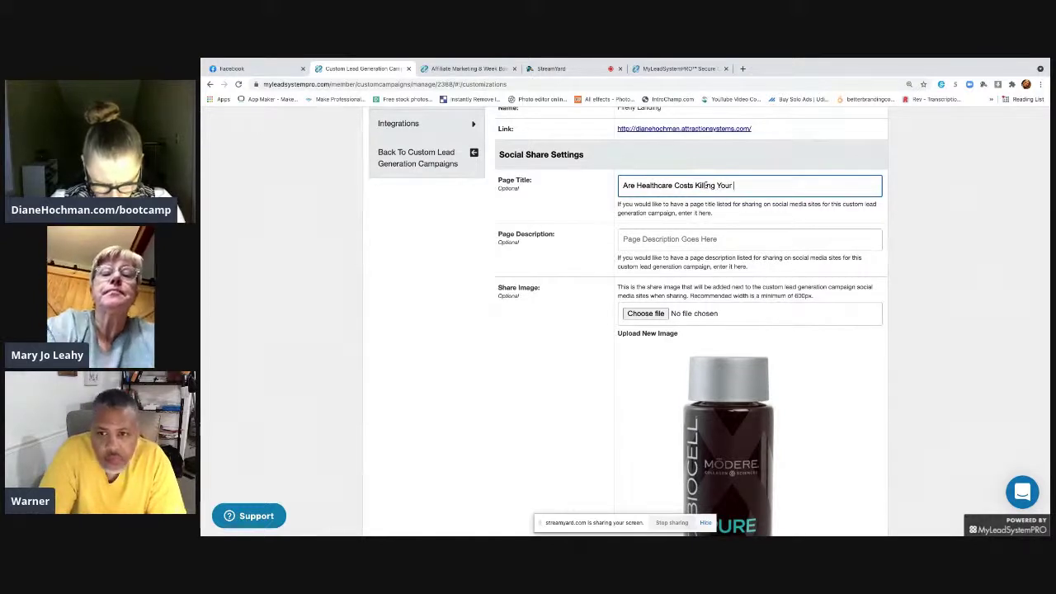
{"action": "type", "text": " Family's Li"}
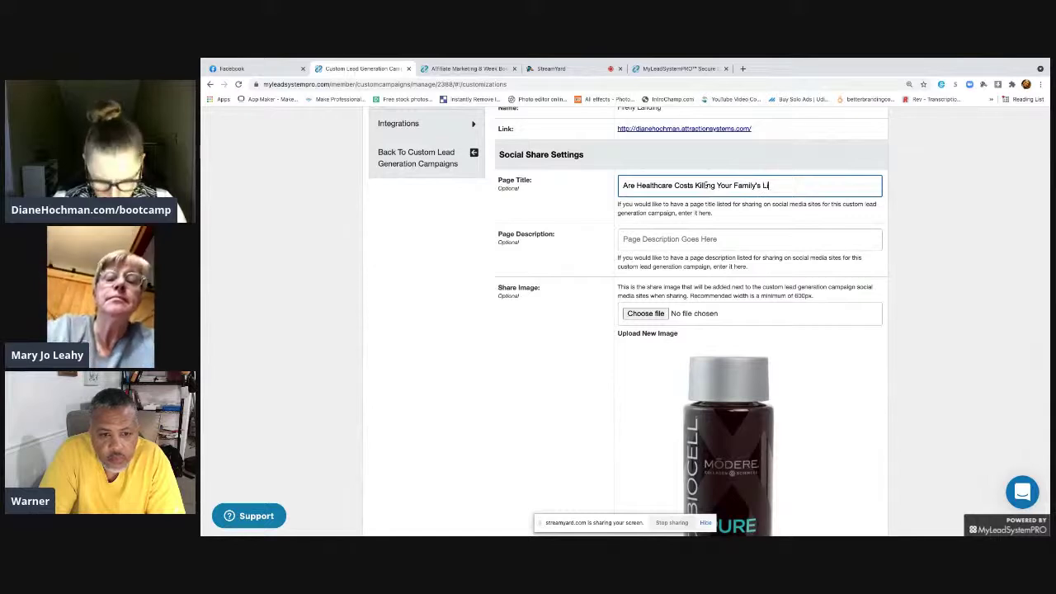
{"action": "type", "text": "festyle"}
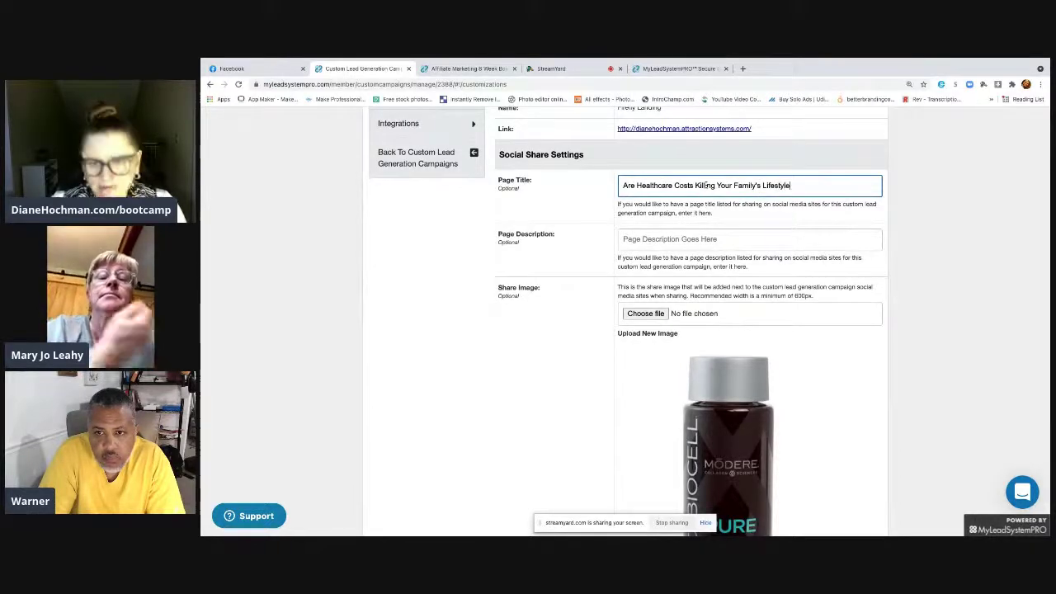
{"action": "left_click", "coordinate": [735, 238]}
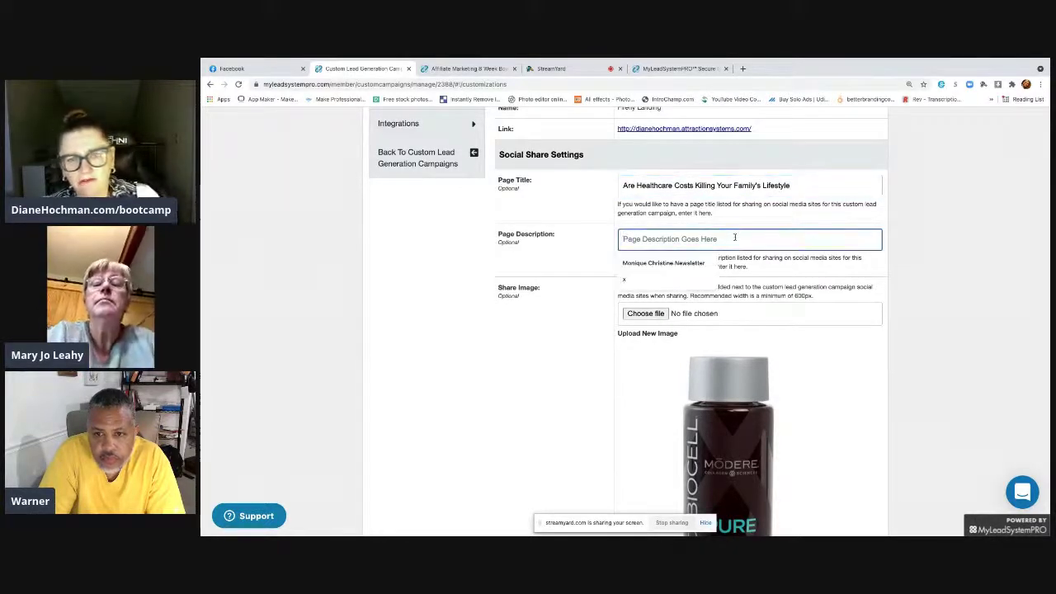
{"action": "left_click", "coordinate": [809, 185]}
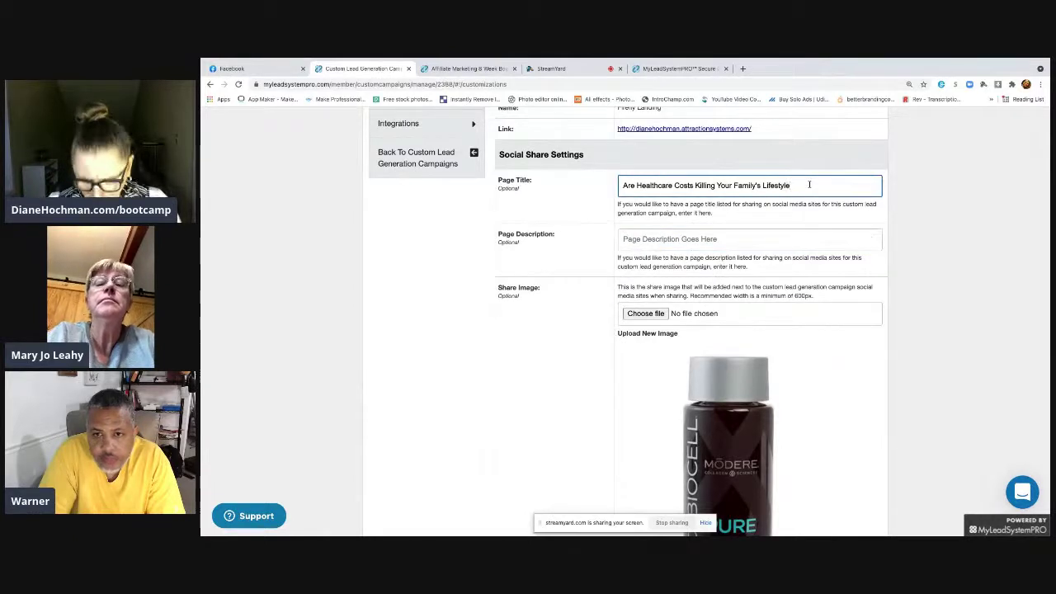
Step: Start the social share page description with the words "The Average American Family"
{"action": "left_click", "coordinate": [624, 239]}
{"action": "type", "text": "T"}
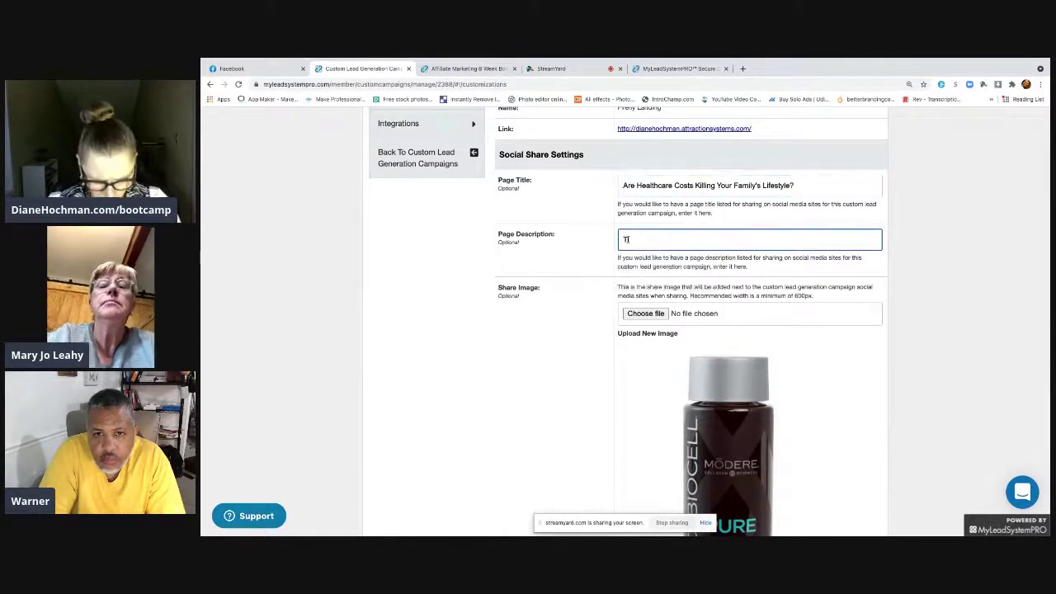
{"action": "type", "text": "he Average "}
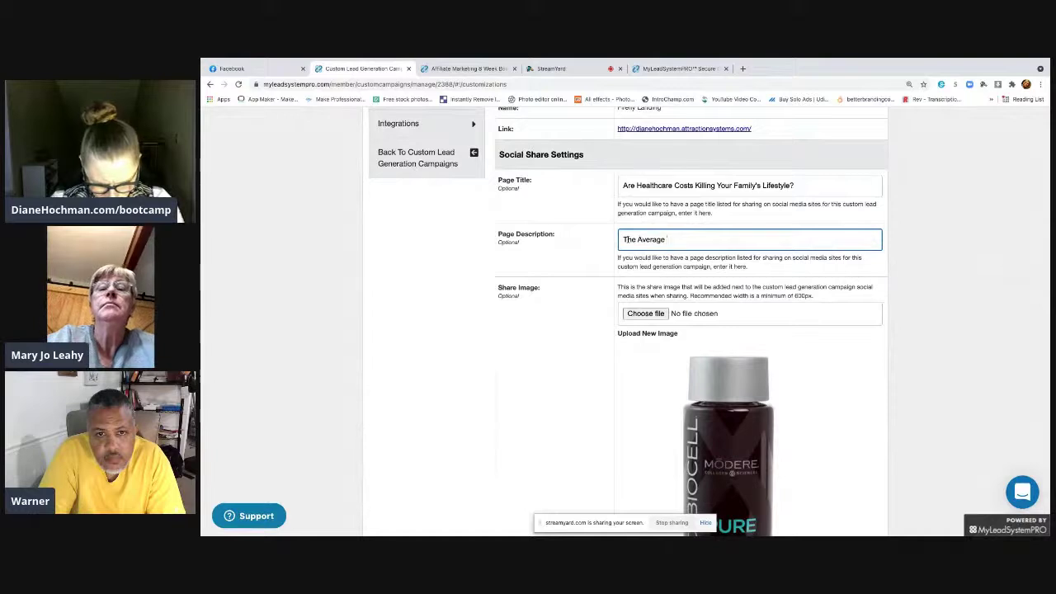
{"action": "type", "text": "American"}
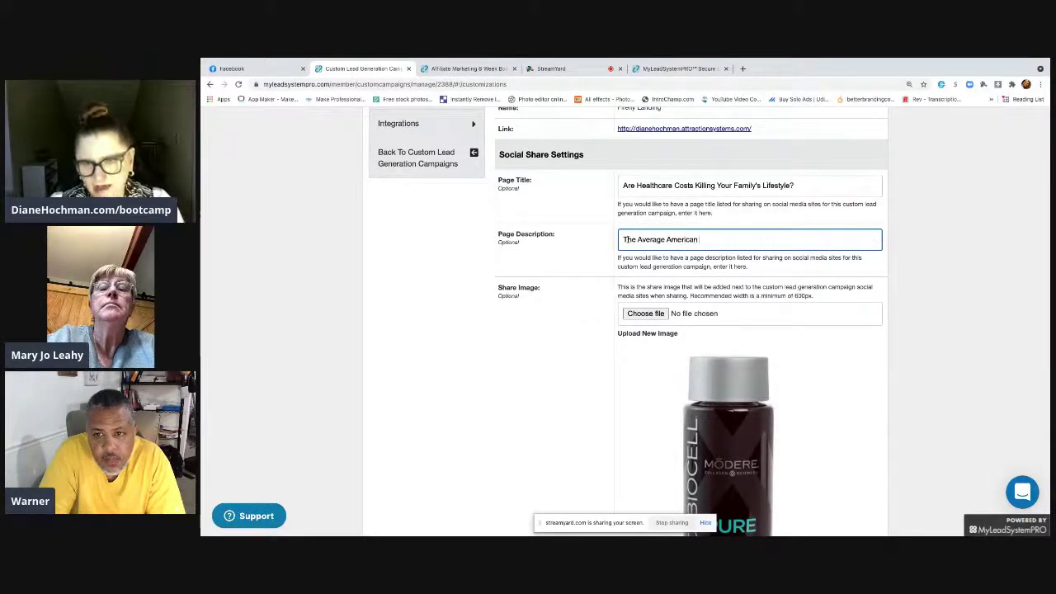
{"action": "type", "text": " Family Is"}
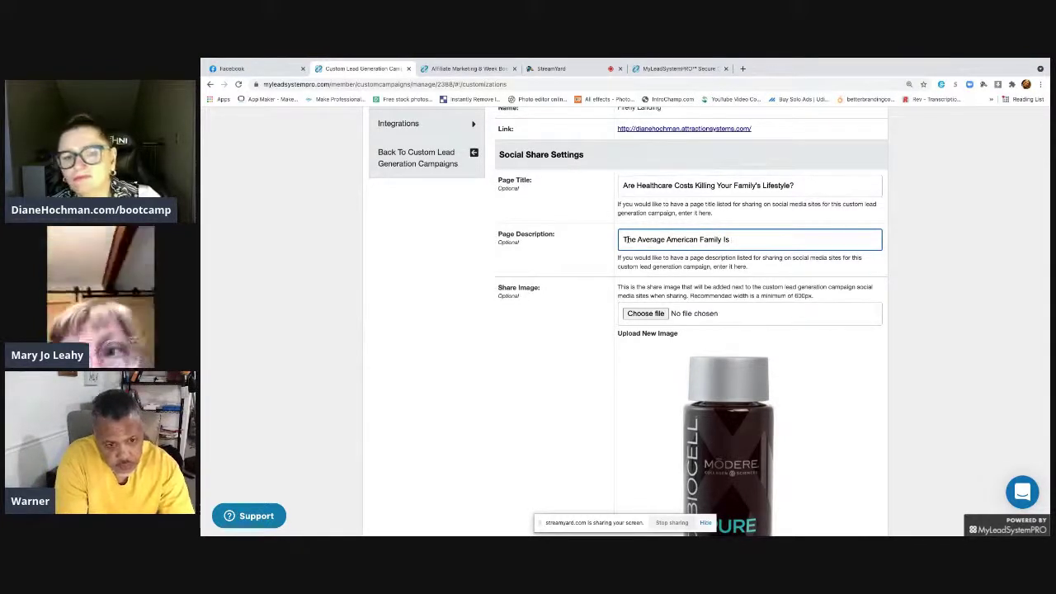
{"action": "key", "text": "BackSpace"}
{"action": "key", "text": "BackSpace"}
{"action": "key", "text": "BackSpace"}
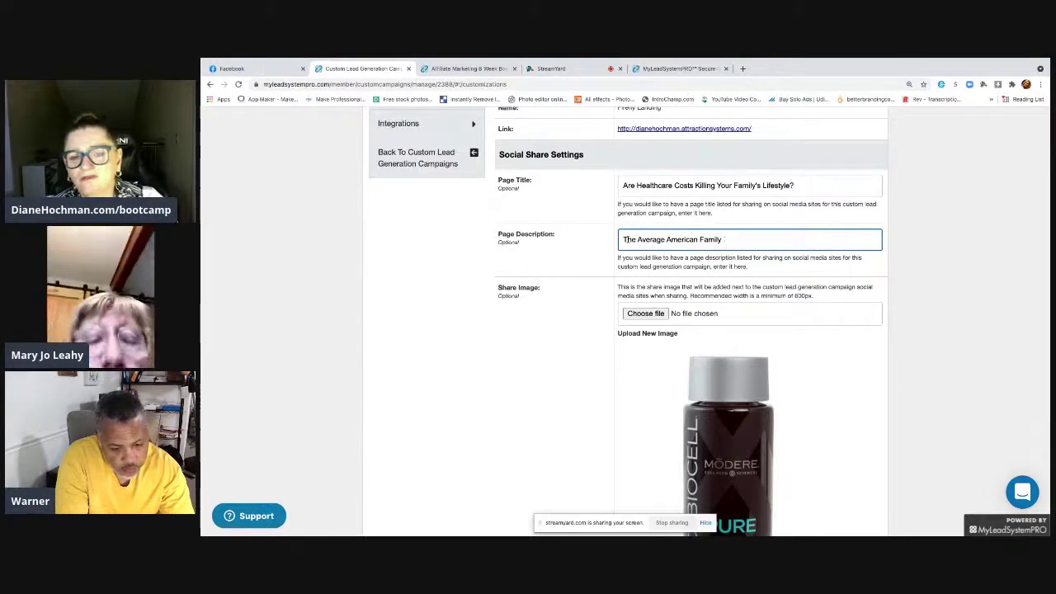
Step: Continue the page description with "Pays Between $1500 and $2000 A Month For" and a final word for healthcare
{"action": "type", "text": "Pays Bet"}
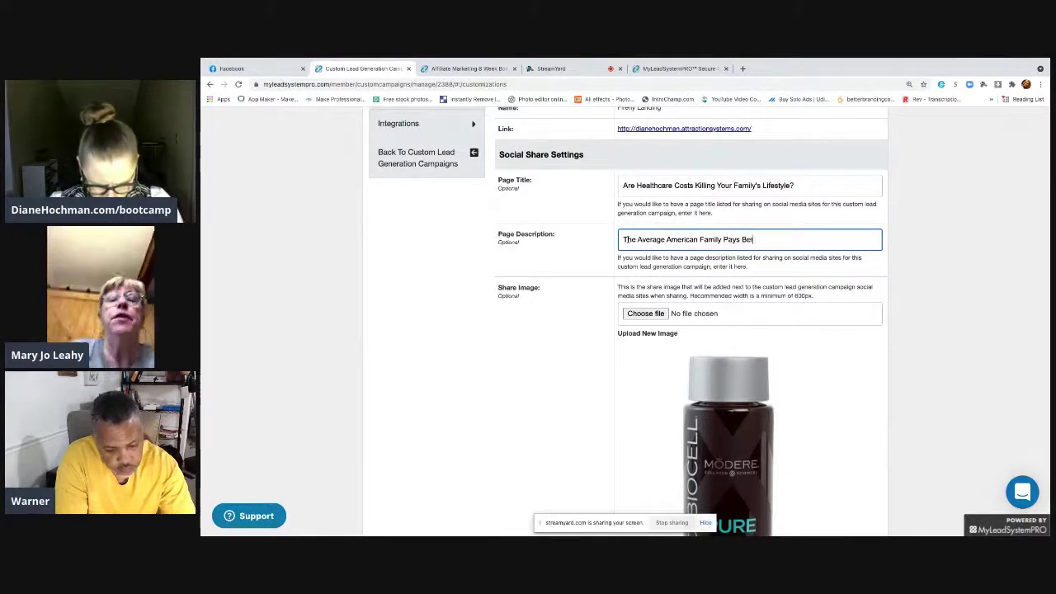
{"action": "type", "text": "ween $155"}
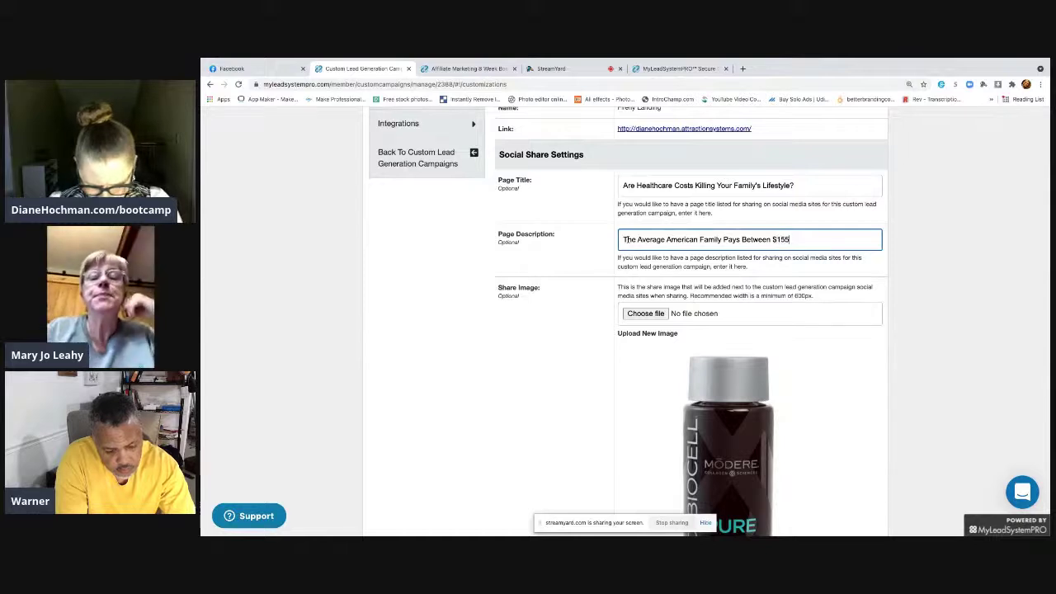
{"action": "key", "text": "BackSpace"}
{"action": "type", "text": "00 and $2000n"}
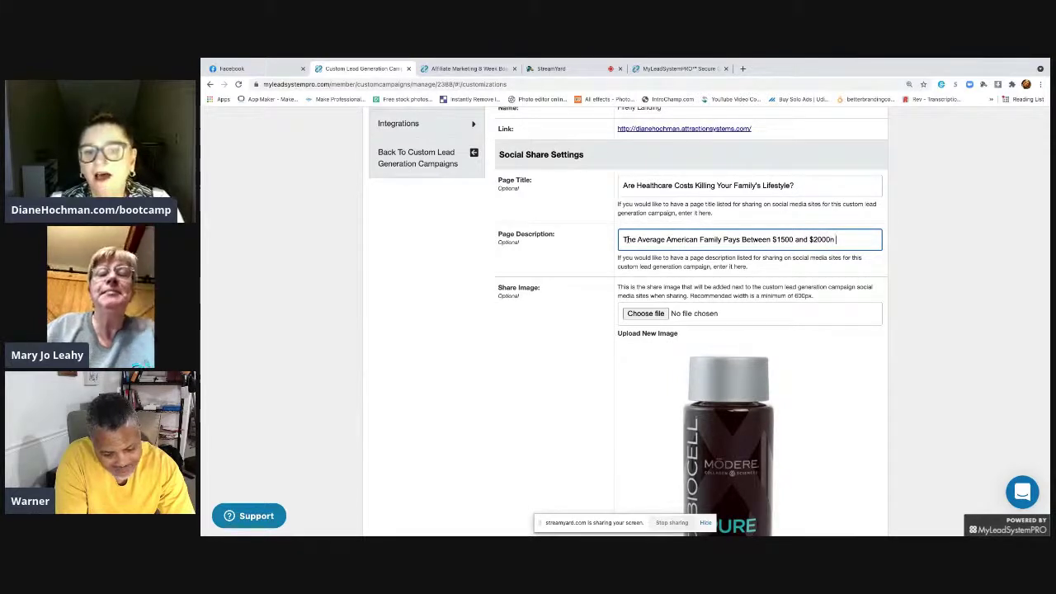
{"action": "key", "text": "BackSpace"}
{"action": "type", "text": "A"}
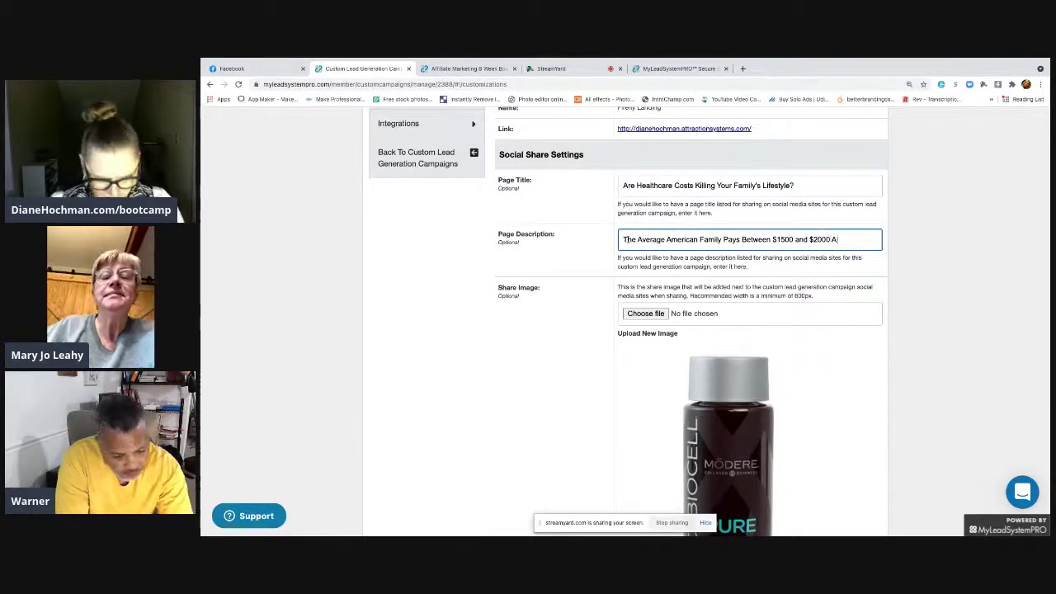
{"action": "type", "text": " m"}
{"action": "key", "text": "BackSpace"}
{"action": "key", "text": "BackSpace"}
{"action": "type", "text": "Month For nHealthcare"}
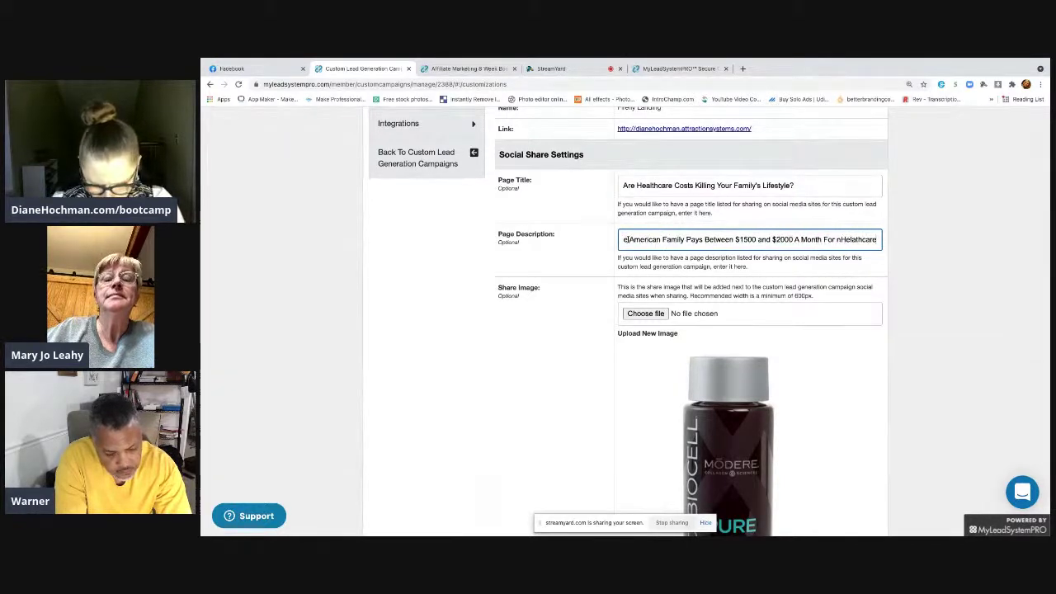
Step: Correct the misspelled last word of the page description so that it ends in "For Healthcare..."
{"action": "left_click", "coordinate": [625, 239]}
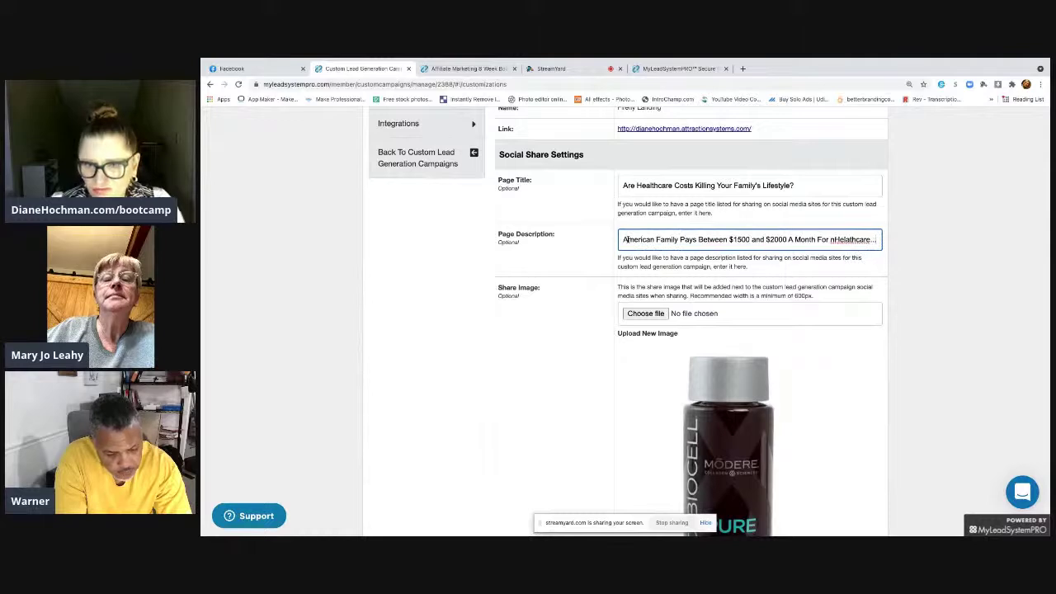
{"action": "left_click", "coordinate": [835, 239]}
{"action": "key", "text": "BackSpace"}
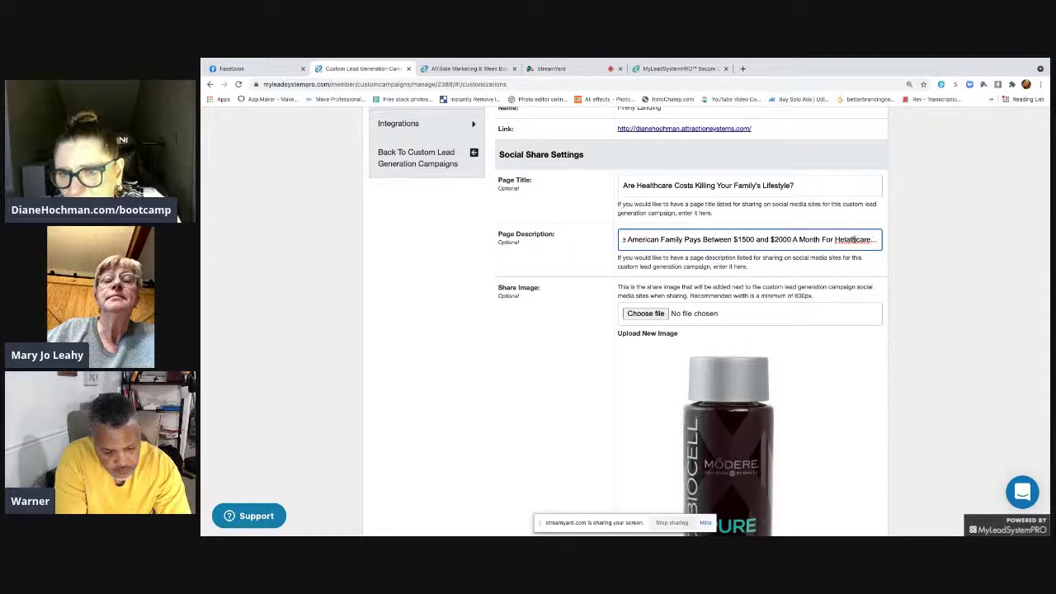
{"action": "left_click", "coordinate": [854, 239]}
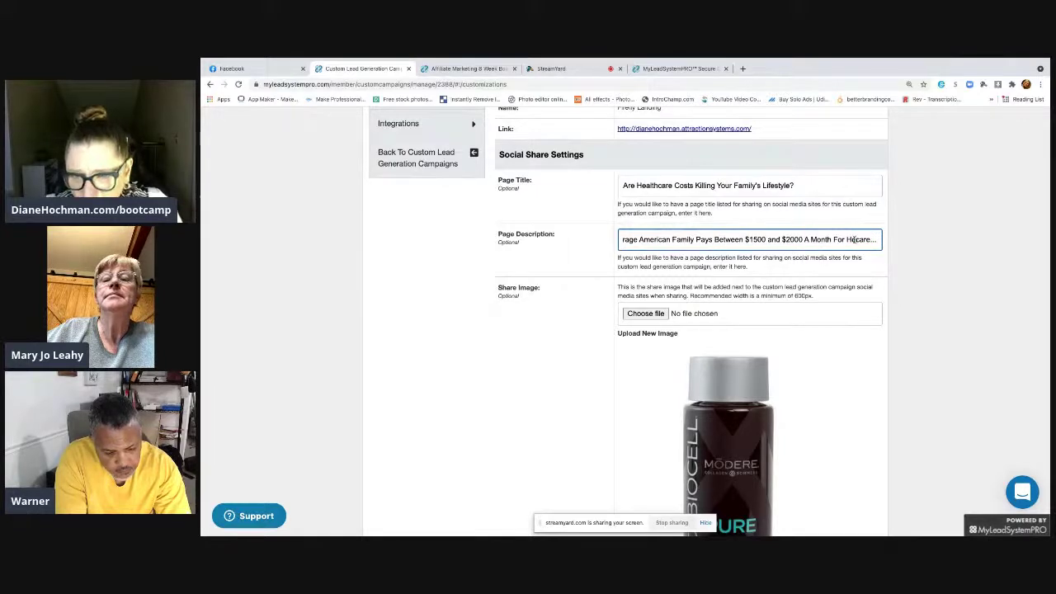
{"action": "key", "text": "BackSpace"}
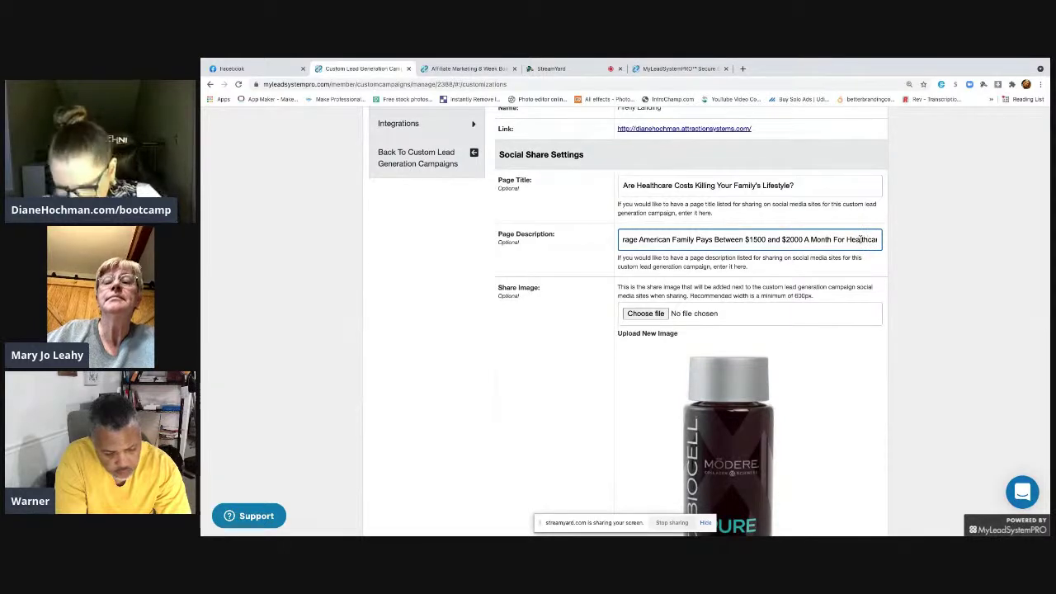
{"action": "key", "text": "End"}
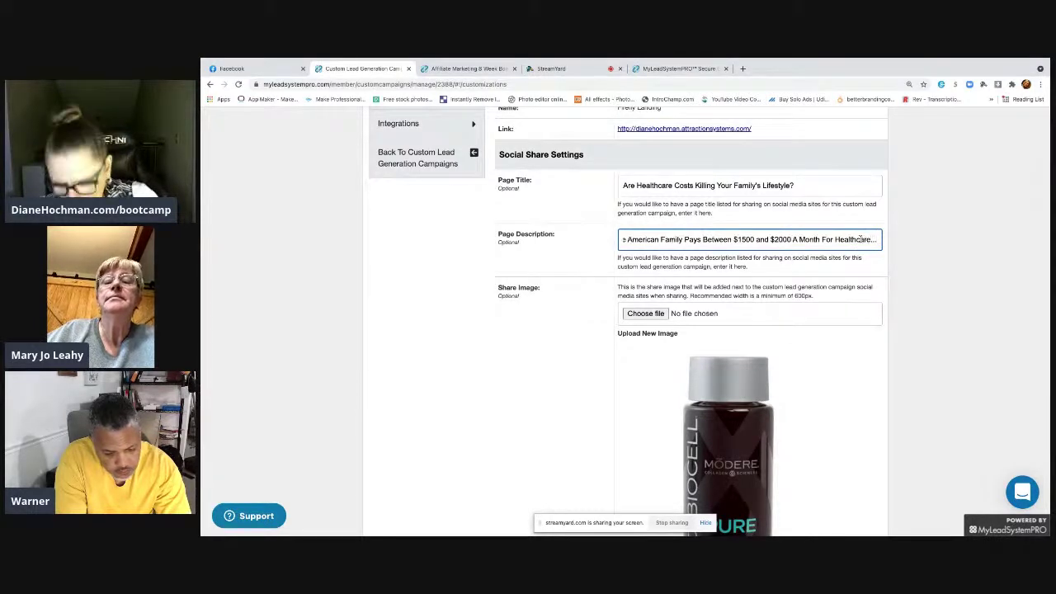
Step: Append "That's Crazy!!!" to the end of the page description
{"action": "key", "text": "Return"}
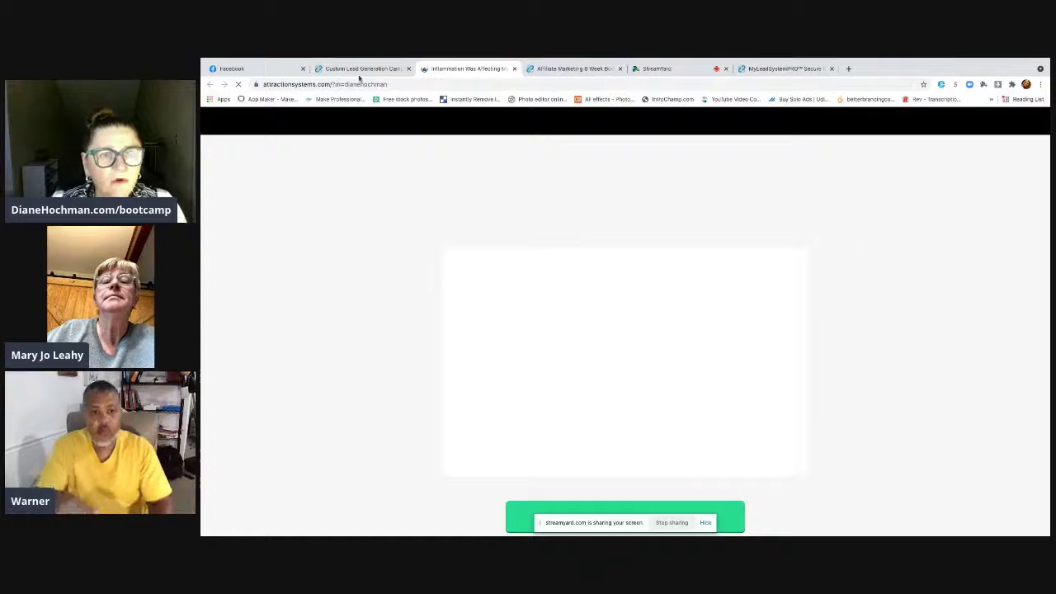
{"action": "left_click", "coordinate": [330, 69]}
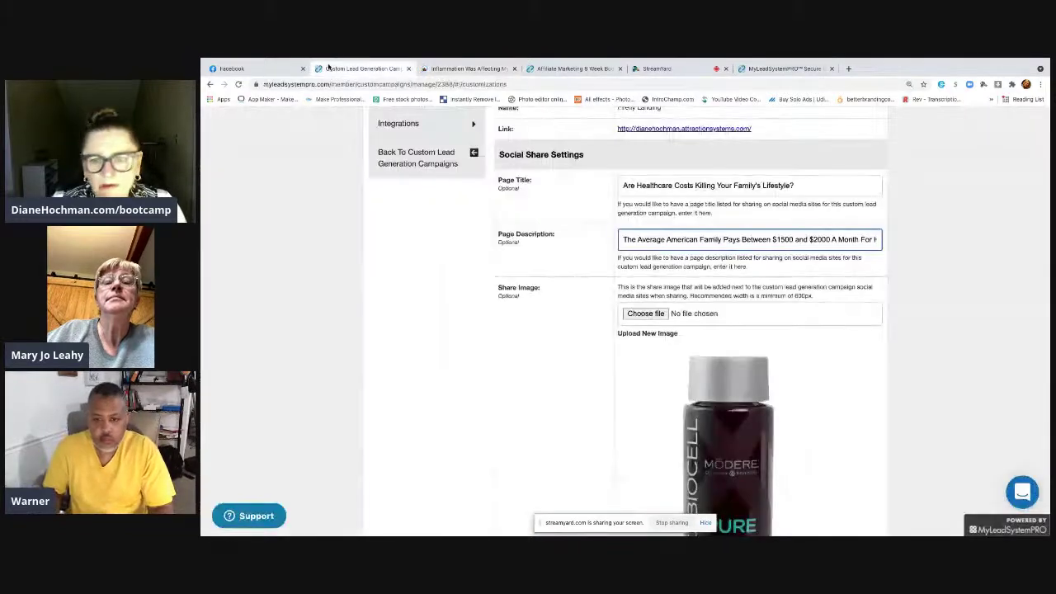
{"action": "left_click", "coordinate": [864, 239]}
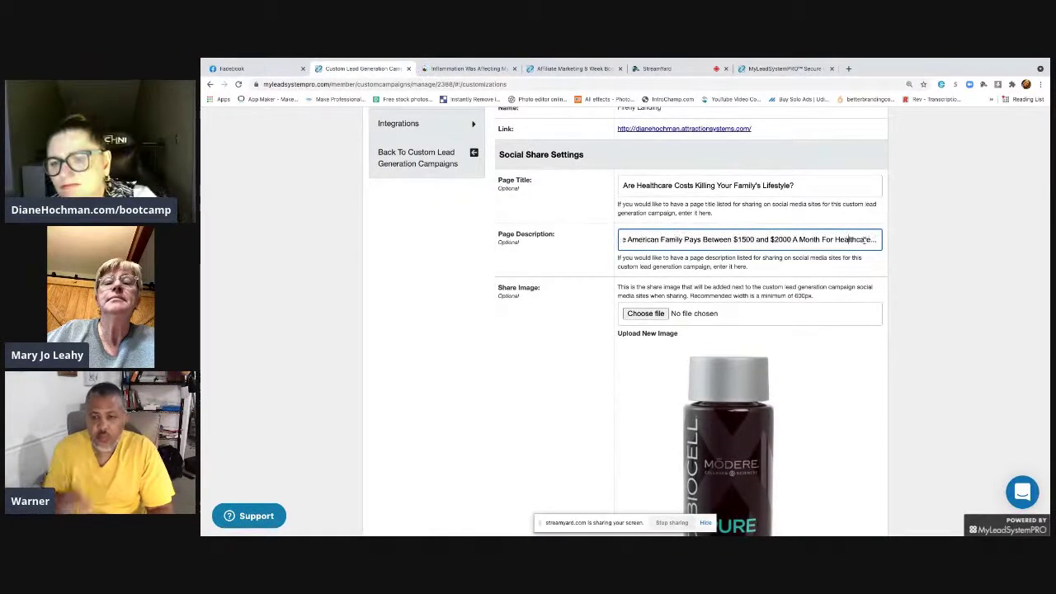
{"action": "type", "text": "That's C"}
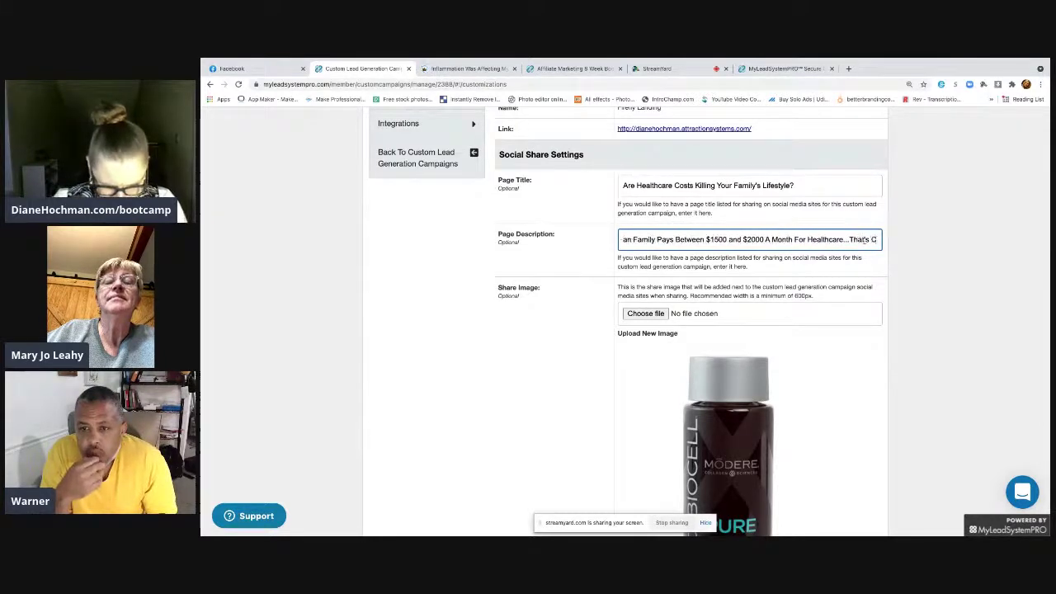
{"action": "type", "text": "razy!!!"}
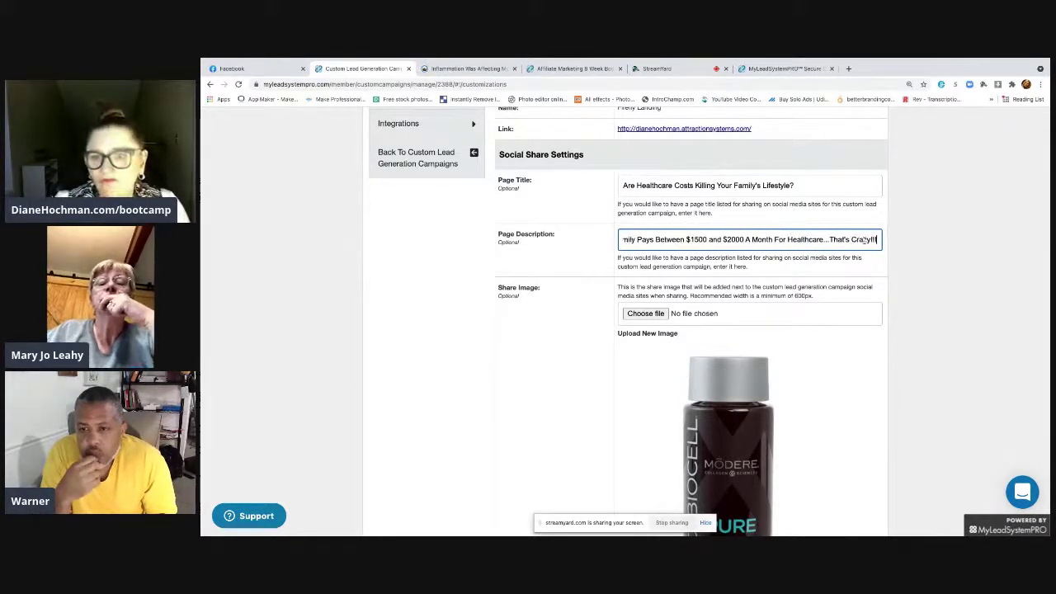
{"action": "left_click", "coordinate": [640, 317]}
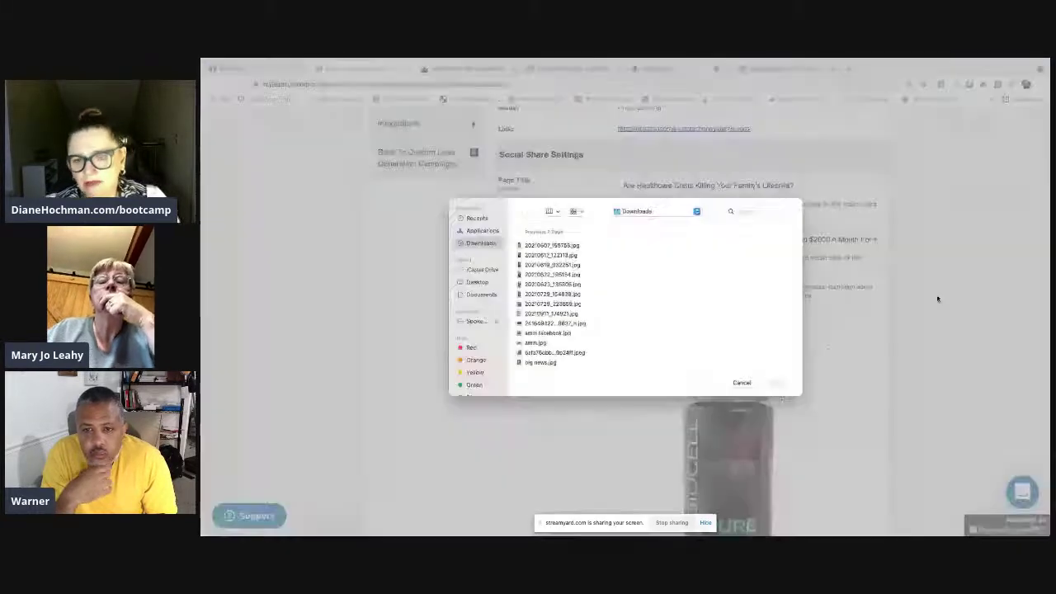
{"action": "left_click", "coordinate": [763, 384]}
{"action": "scroll", "coordinate": [763, 354], "scroll_direction": "down", "scroll_amount": 2}
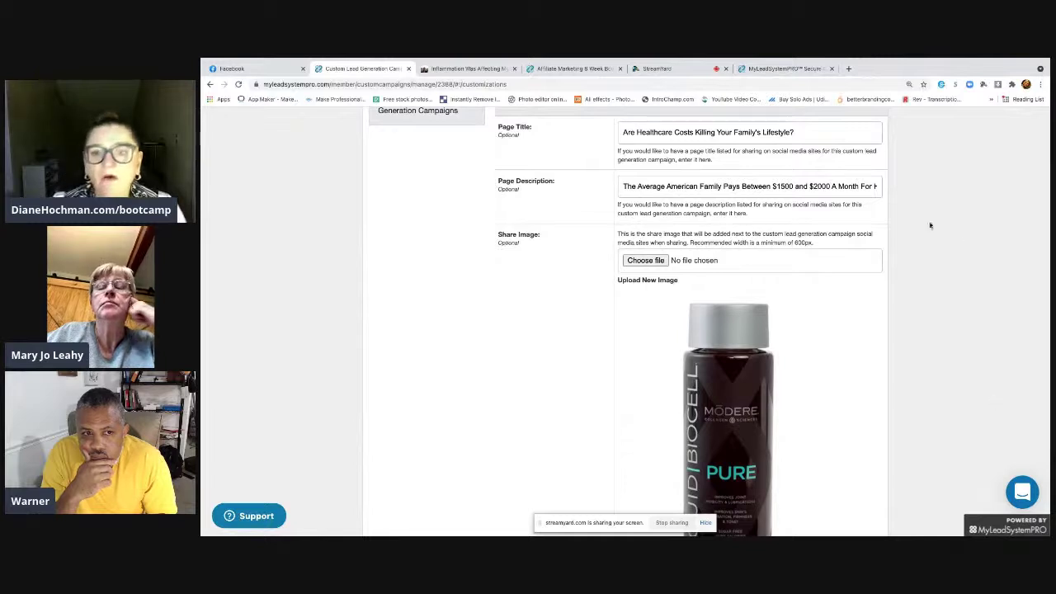
Step: Replace the capture page subheadline with the visible text of the page description, copied from the social share settings
{"action": "left_click_drag", "start_coordinate": [880, 187], "coordinate": [612, 183]}
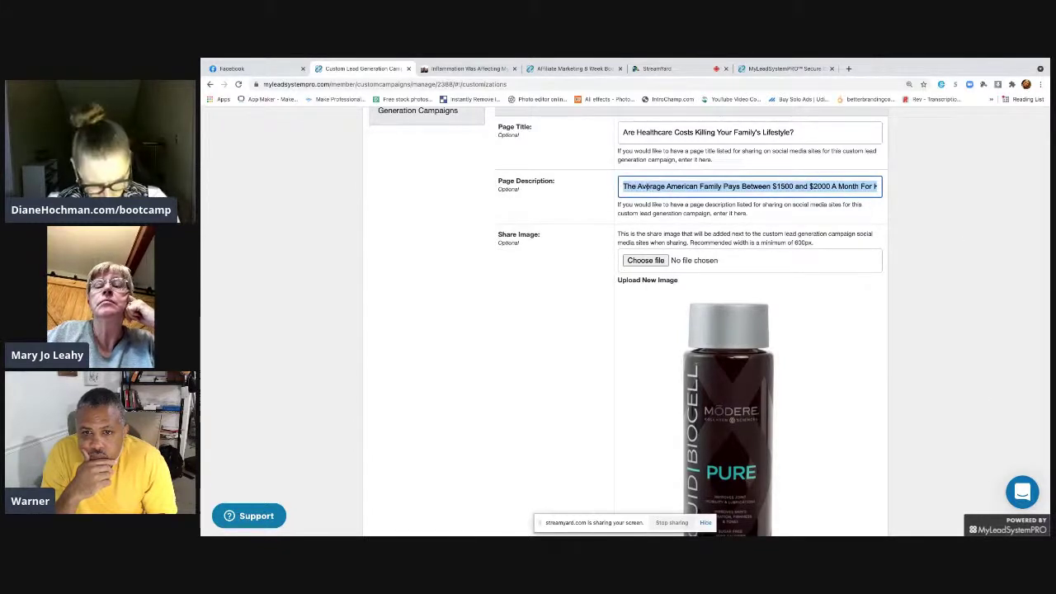
{"action": "right_click", "coordinate": [648, 187]}
{"action": "left_click", "coordinate": [686, 259]}
{"action": "left_click", "coordinate": [963, 272]}
{"action": "scroll", "coordinate": [963, 273], "scroll_direction": "down", "scroll_amount": 3}
{"action": "scroll", "coordinate": [962, 272], "scroll_direction": "down", "scroll_amount": 4}
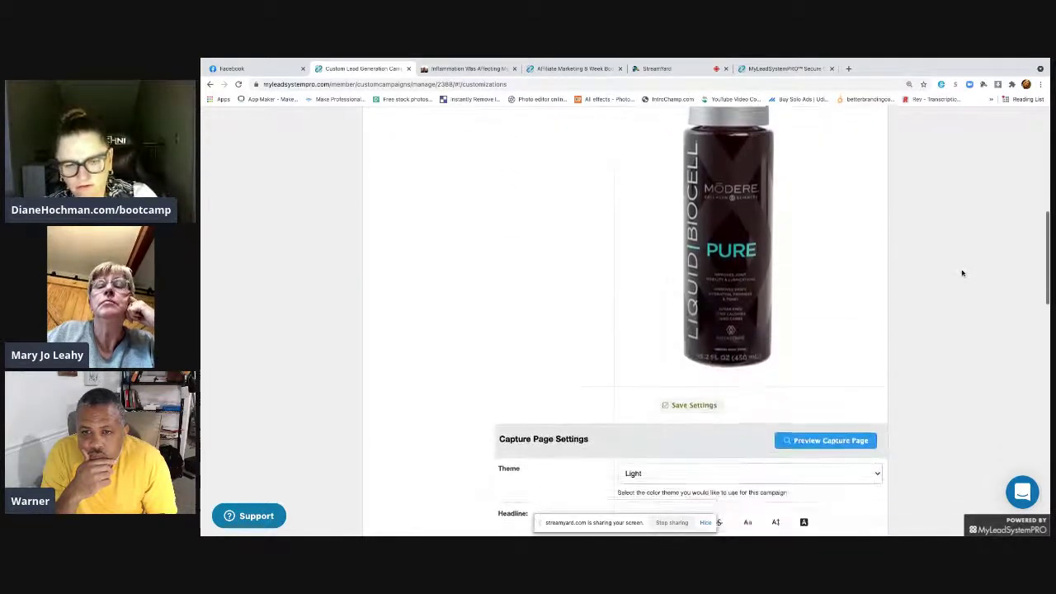
{"action": "left_click_drag", "start_coordinate": [701, 389], "coordinate": [595, 391]}
{"action": "key", "text": "BackSpace"}
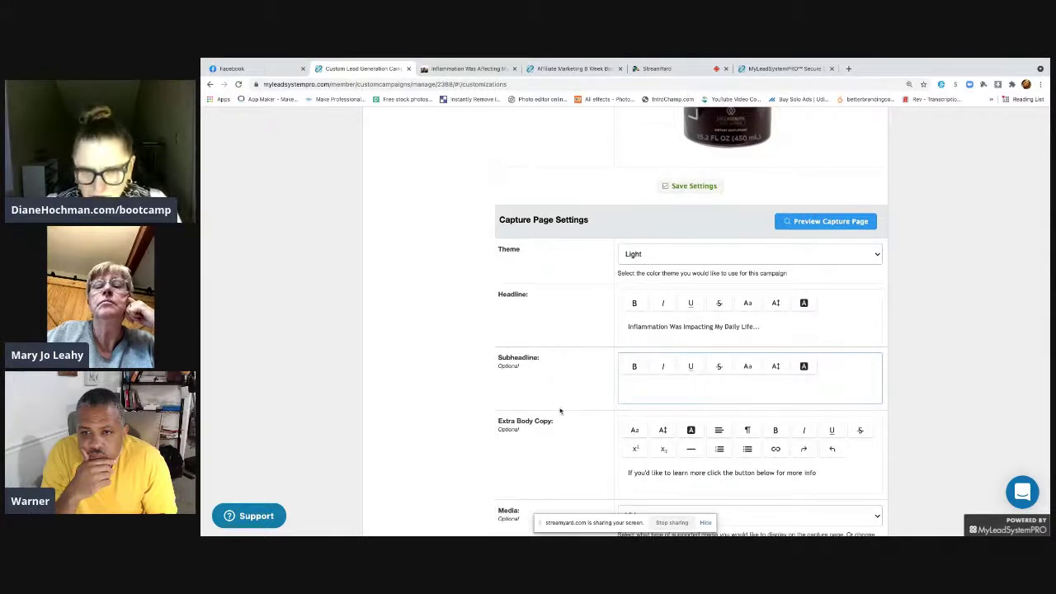
{"action": "right_click", "coordinate": [633, 391]}
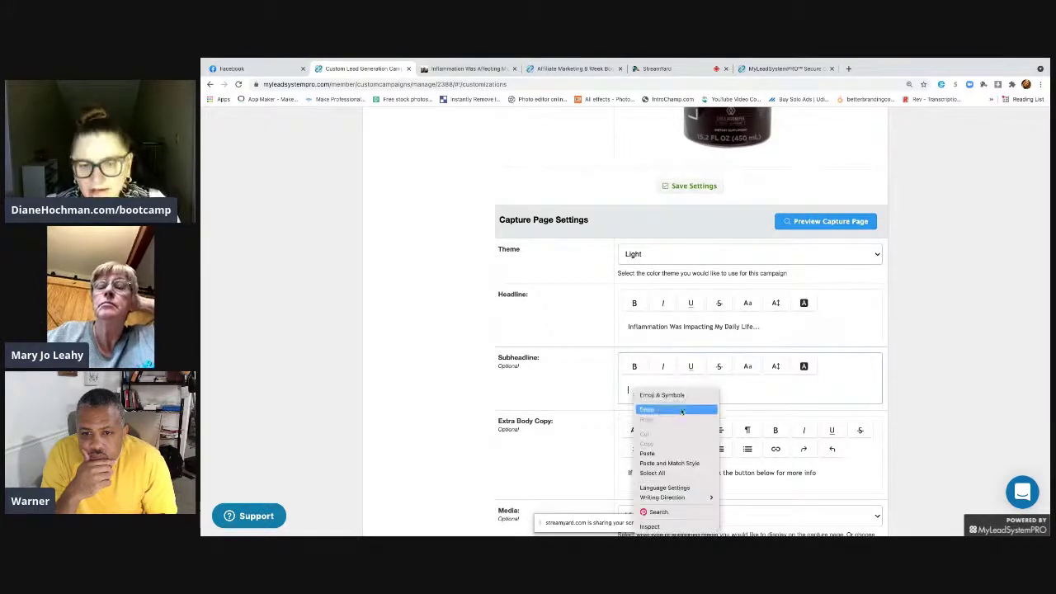
{"action": "left_click", "coordinate": [676, 452]}
{"action": "left_click", "coordinate": [952, 302]}
Step: Replace the capture page headline with the copied page title "Are Healthcare Costs Killing Your Family's Lifestyle?"
{"action": "scroll", "coordinate": [952, 304], "scroll_direction": "up", "scroll_amount": 1}
{"action": "scroll", "coordinate": [952, 304], "scroll_direction": "up", "scroll_amount": 8}
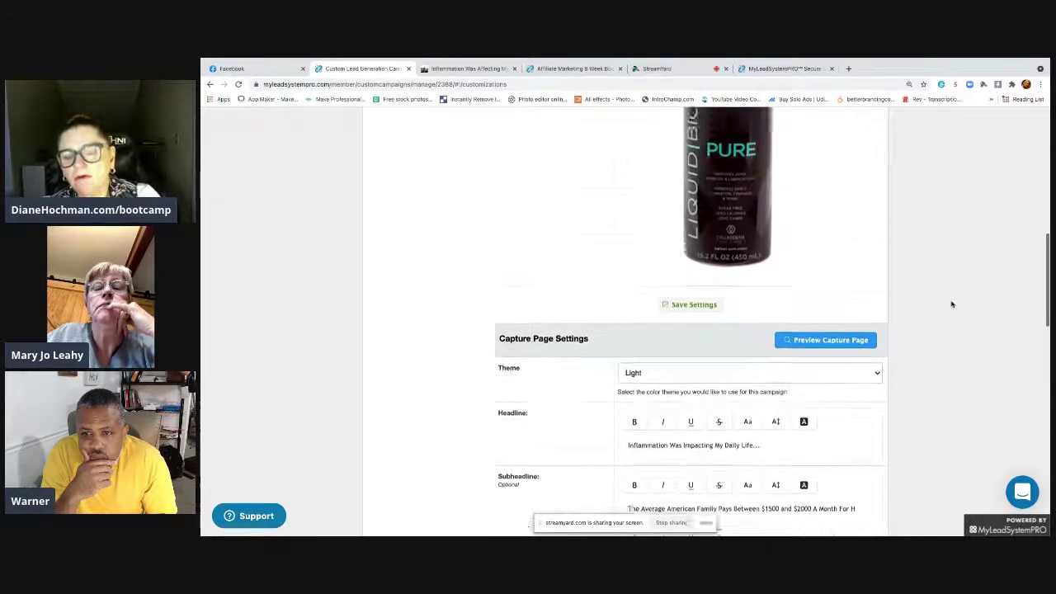
{"action": "scroll", "coordinate": [952, 303], "scroll_direction": "up", "scroll_amount": 3}
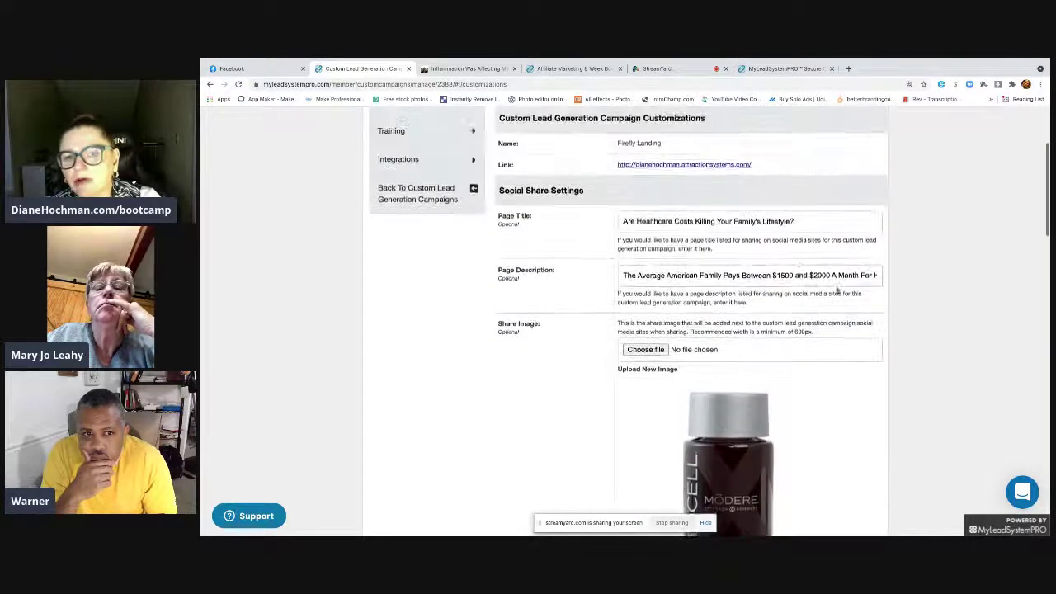
{"action": "left_click_drag", "start_coordinate": [805, 223], "coordinate": [597, 215]}
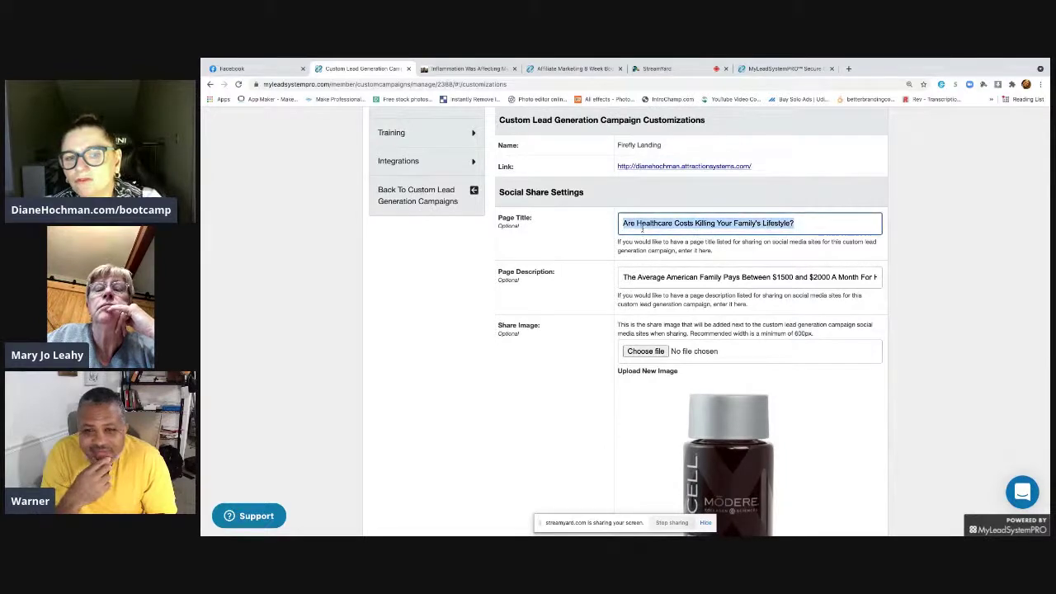
{"action": "right_click", "coordinate": [640, 223]}
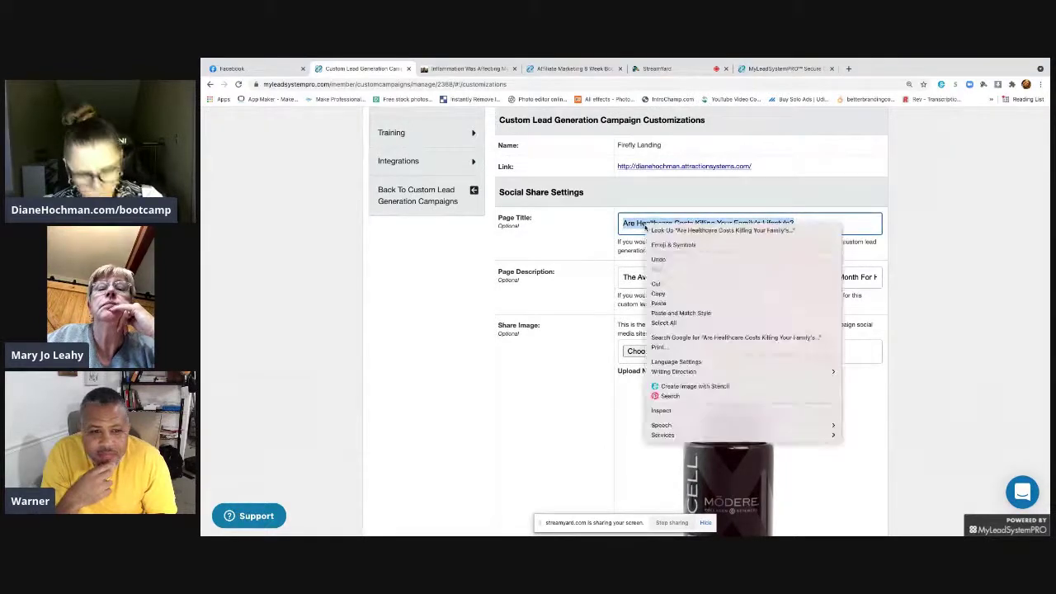
{"action": "left_click", "coordinate": [675, 295]}
{"action": "left_click", "coordinate": [992, 289]}
{"action": "scroll", "coordinate": [994, 289], "scroll_direction": "down", "scroll_amount": 3}
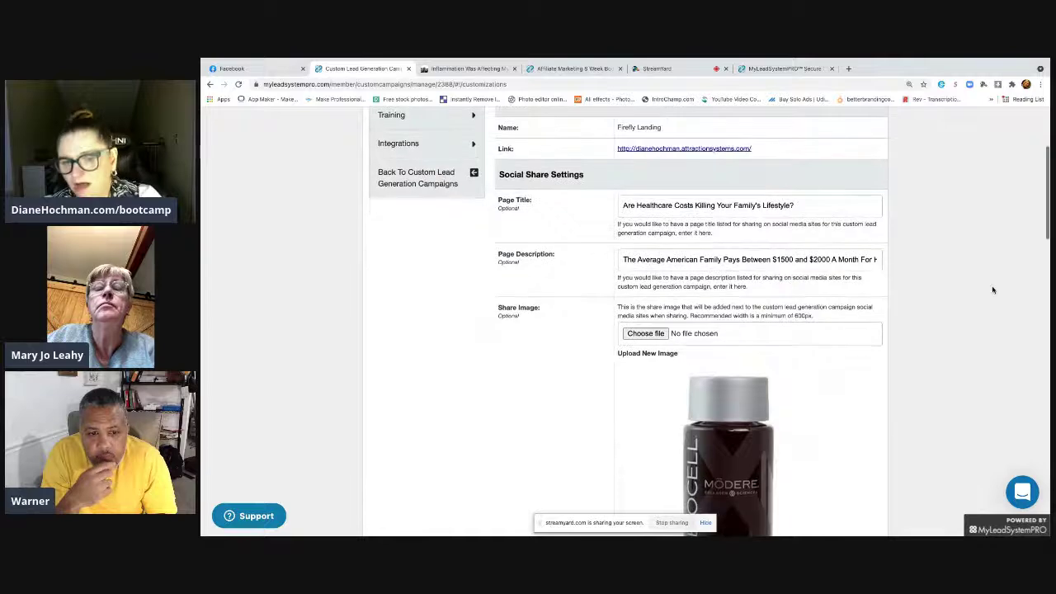
{"action": "scroll", "coordinate": [994, 290], "scroll_direction": "down", "scroll_amount": 5}
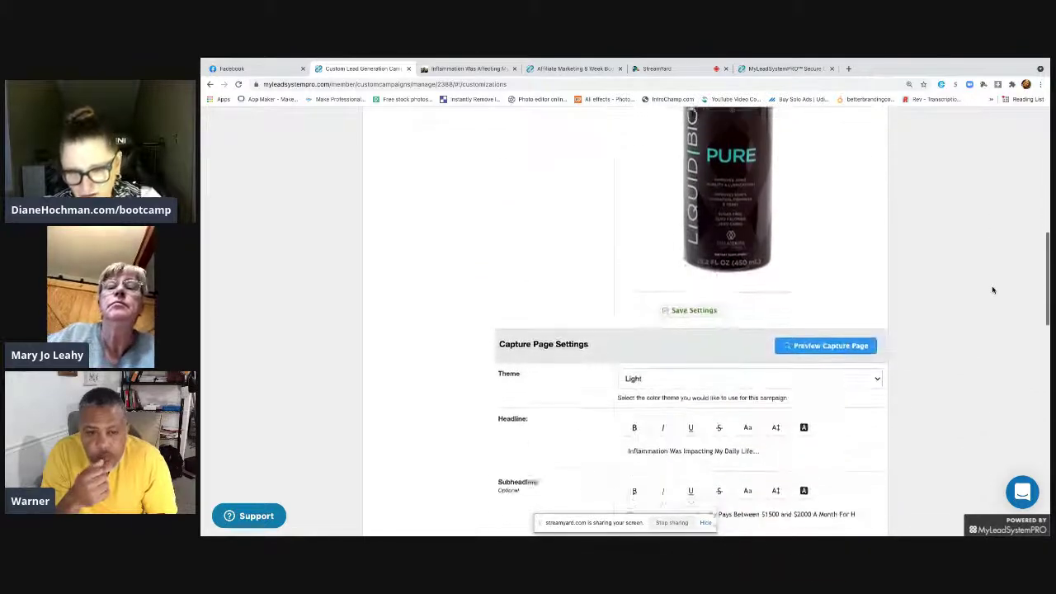
{"action": "left_click_drag", "start_coordinate": [793, 437], "coordinate": [576, 436]}
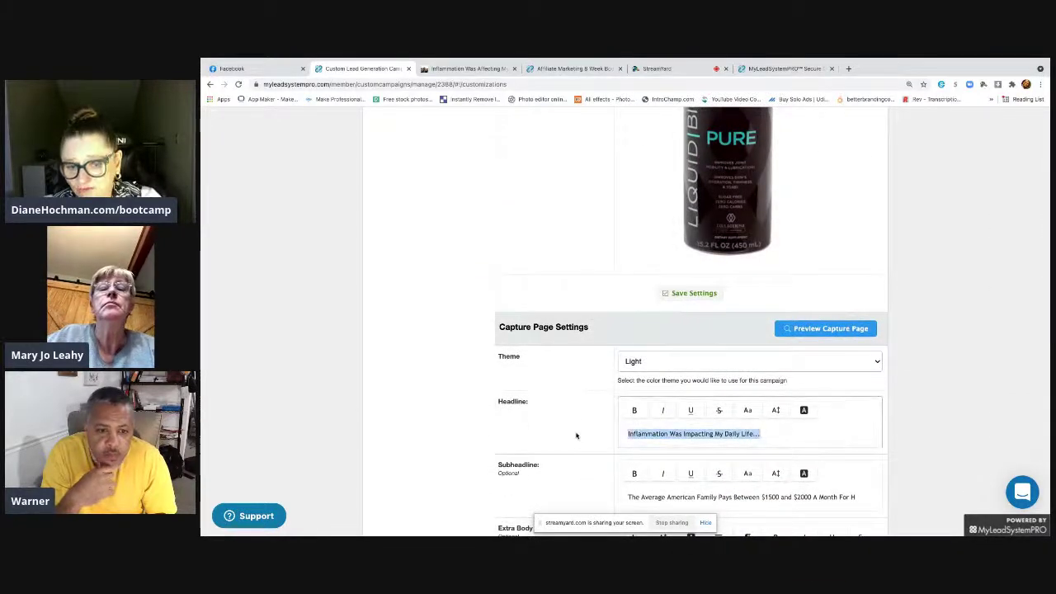
{"action": "key", "text": "BackSpace"}
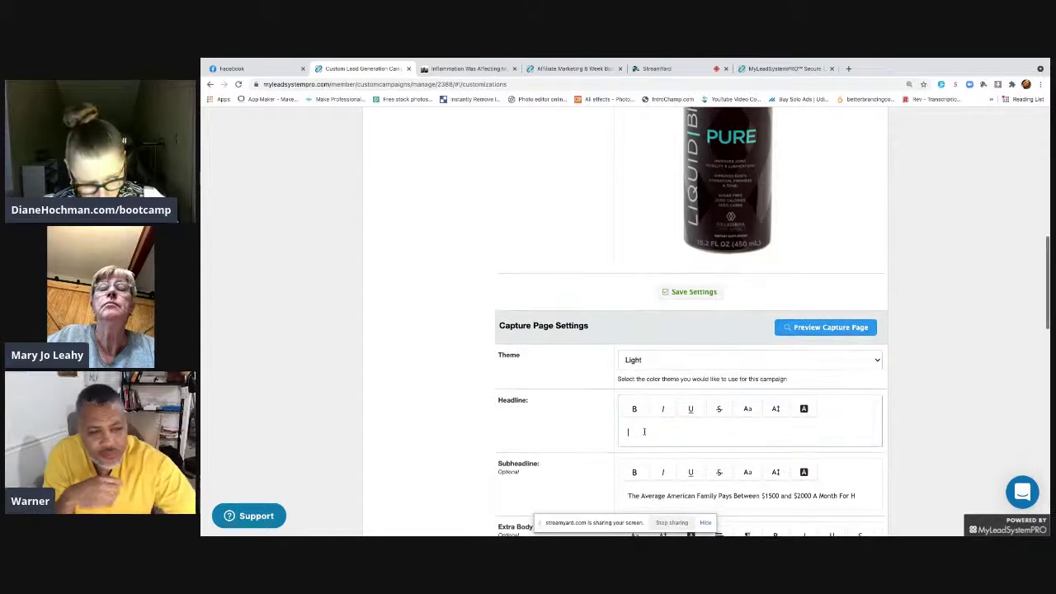
{"action": "right_click", "coordinate": [645, 435]}
{"action": "left_click", "coordinate": [674, 454]}
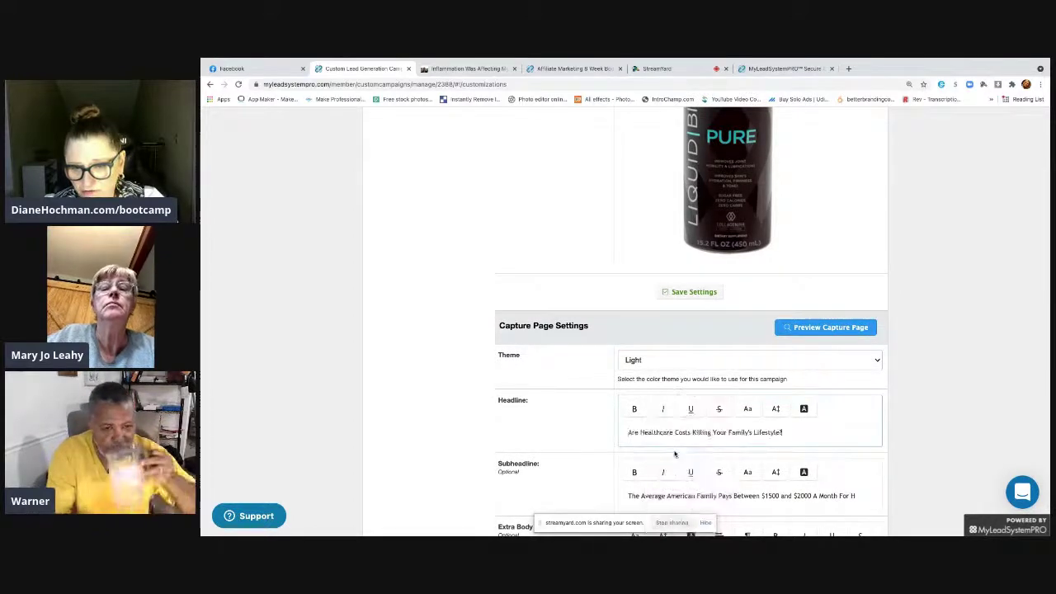
Step: Clear the existing page title in the social share settings
{"action": "scroll", "coordinate": [971, 328], "scroll_direction": "up", "scroll_amount": 3}
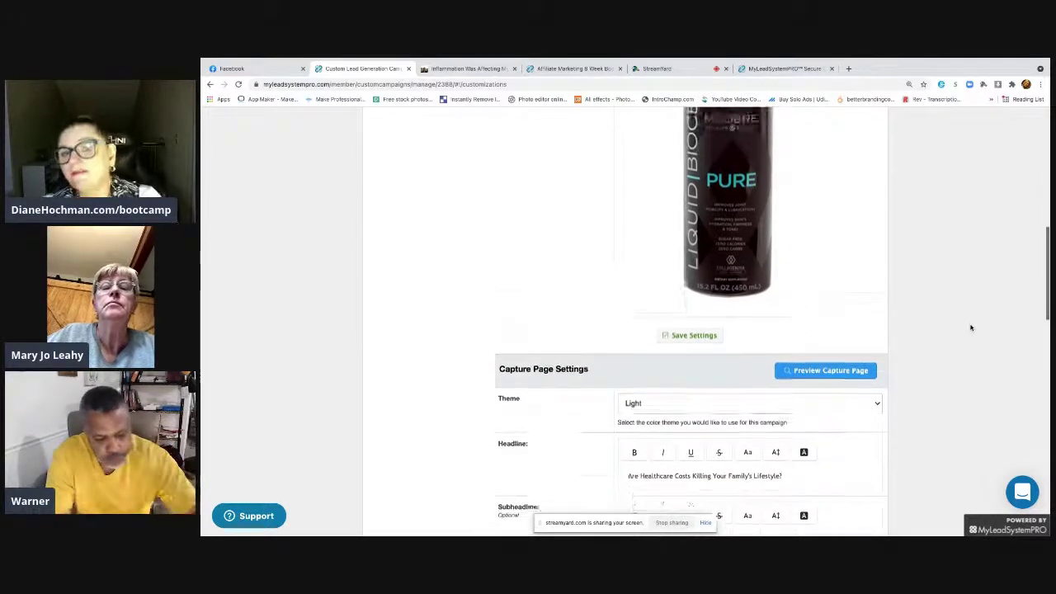
{"action": "scroll", "coordinate": [970, 328], "scroll_direction": "up", "scroll_amount": 10}
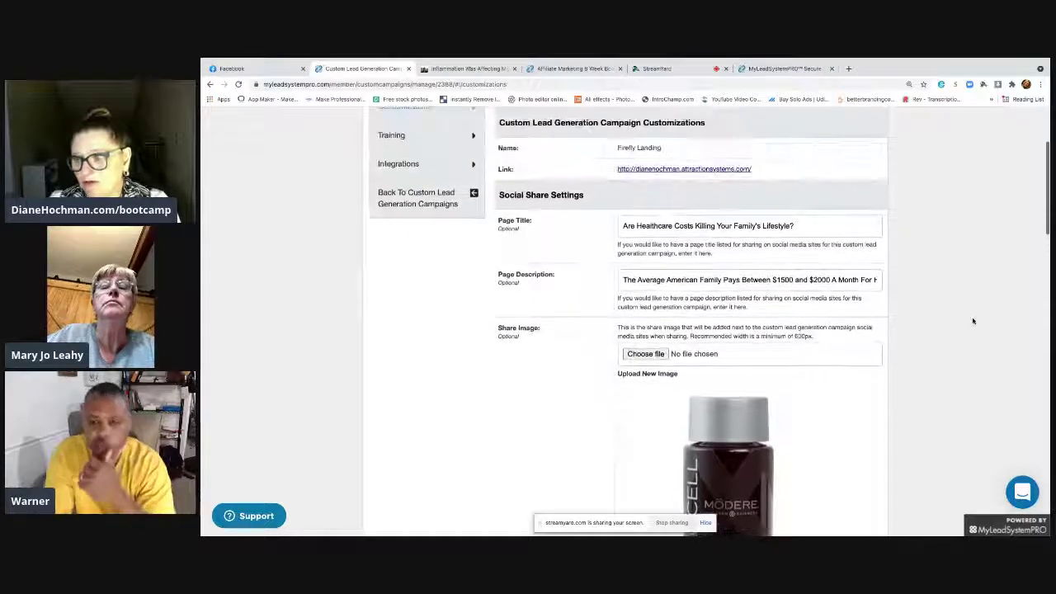
{"action": "left_click_drag", "start_coordinate": [967, 330], "coordinate": [537, 330]}
{"action": "left_click", "coordinate": [823, 328]}
{"action": "key", "text": "BackSpace"}
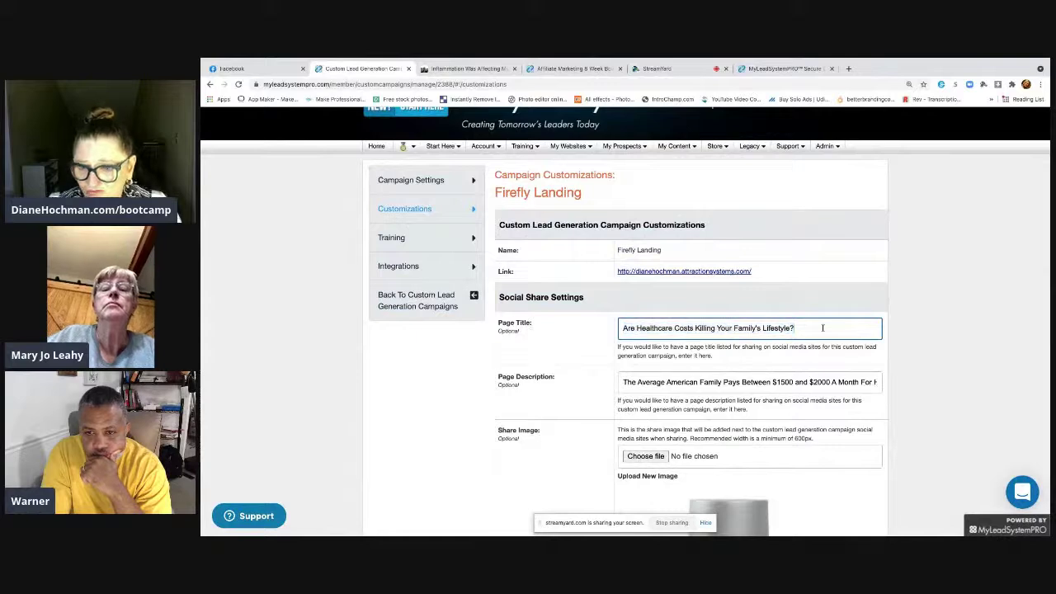
{"action": "key", "text": "BackSpace"}
{"action": "key", "text": "BackSpace"}
{"action": "key", "text": "BackSpace"}
{"action": "key", "text": "BackSpace"}
{"action": "key", "text": "BackSpace"}
{"action": "key", "text": "BackSpace"}
{"action": "key", "text": "BackSpace"}
{"action": "key", "text": "BackSpace"}
{"action": "key", "text": "BackSpace"}
{"action": "key", "text": "BackSpace"}
{"action": "key", "text": "BackSpace"}
{"action": "key", "text": "BackSpace"}
{"action": "key", "text": "BackSpace"}
{"action": "key", "text": "BackSpace"}
{"action": "key", "text": "BackSpace"}
{"action": "key", "text": "BackSpace"}
{"action": "key", "text": "BackSpace"}
{"action": "key", "text": "BackSpace"}
{"action": "key", "text": "BackSpace"}
{"action": "key", "text": "BackSpace"}
{"action": "key", "text": "BackSpace"}
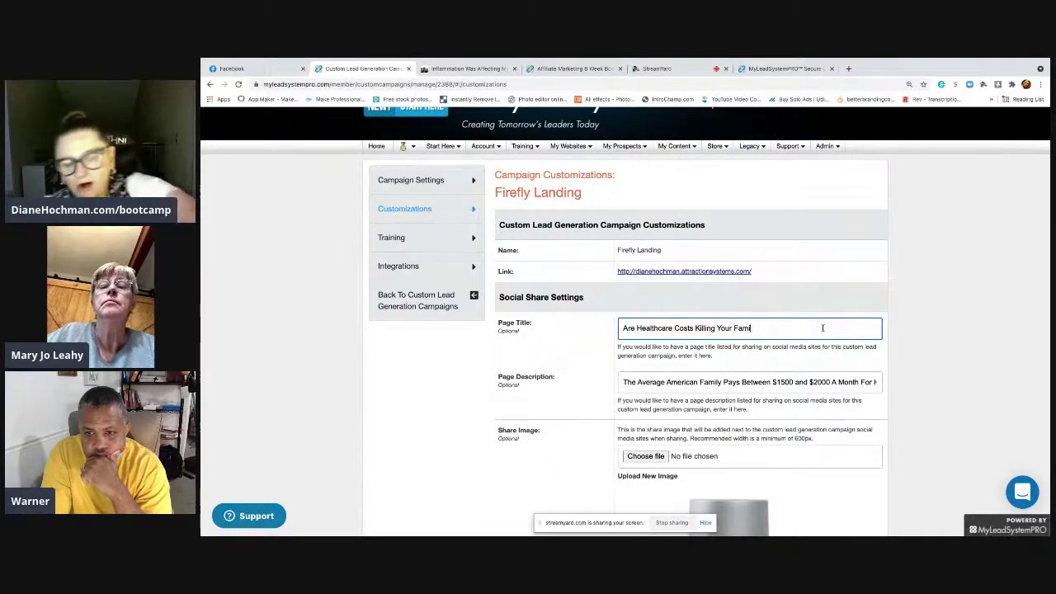
{"action": "key", "text": "BackSpace"}
{"action": "key", "text": "BackSpace"}
{"action": "key", "text": "BackSpace"}
{"action": "key", "text": "BackSpace"}
{"action": "key", "text": "BackSpace"}
{"action": "key", "text": "BackSpace"}
{"action": "key", "text": "BackSpace"}
{"action": "key", "text": "BackSpace"}
{"action": "key", "text": "BackSpace"}
{"action": "key", "text": "BackSpace"}
{"action": "key", "text": "BackSpace"}
{"action": "key", "text": "BackSpace"}
{"action": "key", "text": "BackSpace"}
{"action": "key", "text": "BackSpace"}
{"action": "key", "text": "BackSpace"}
{"action": "key", "text": "BackSpace"}
{"action": "key", "text": "BackSpace"}
{"action": "key", "text": "BackSpace"}
{"action": "key", "text": "BackSpace"}
{"action": "key", "text": "BackSpace"}
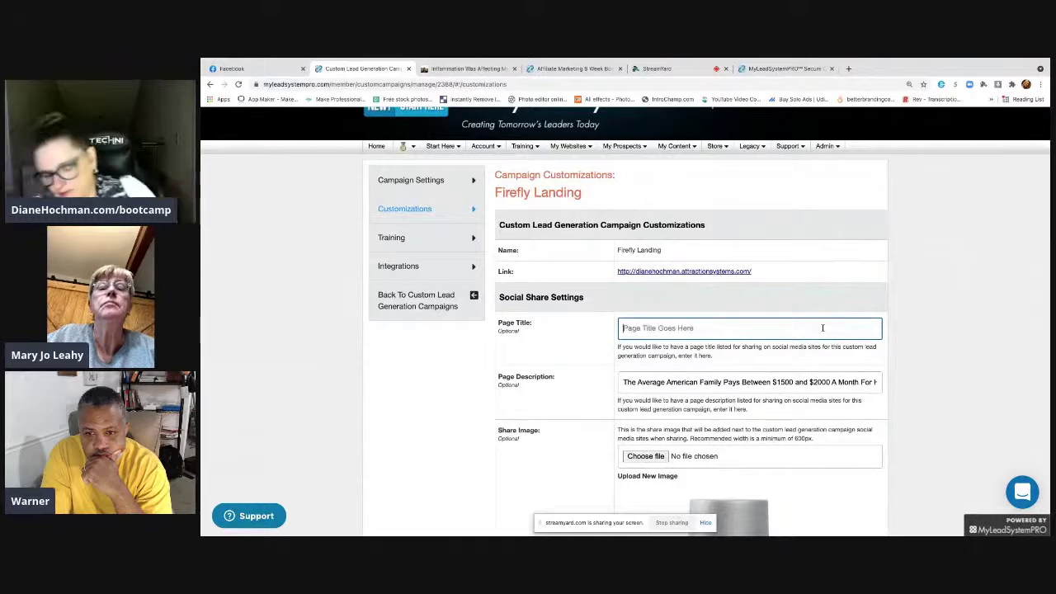
{"action": "left_click", "coordinate": [1025, 317]}
{"action": "scroll", "coordinate": [1025, 317], "scroll_direction": "down", "scroll_amount": 1}
{"action": "scroll", "coordinate": [1025, 317], "scroll_direction": "down", "scroll_amount": 2}
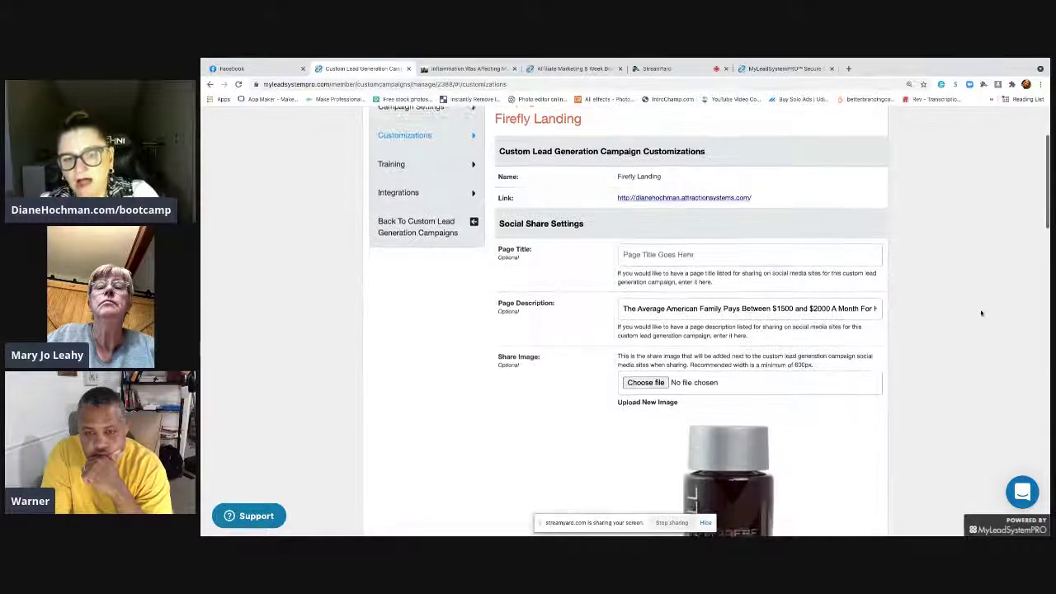
Step: Enter "Legitimate Alternative To Expensive Medical Insurance" as the page title in the social share settings
{"action": "left_click", "coordinate": [647, 240]}
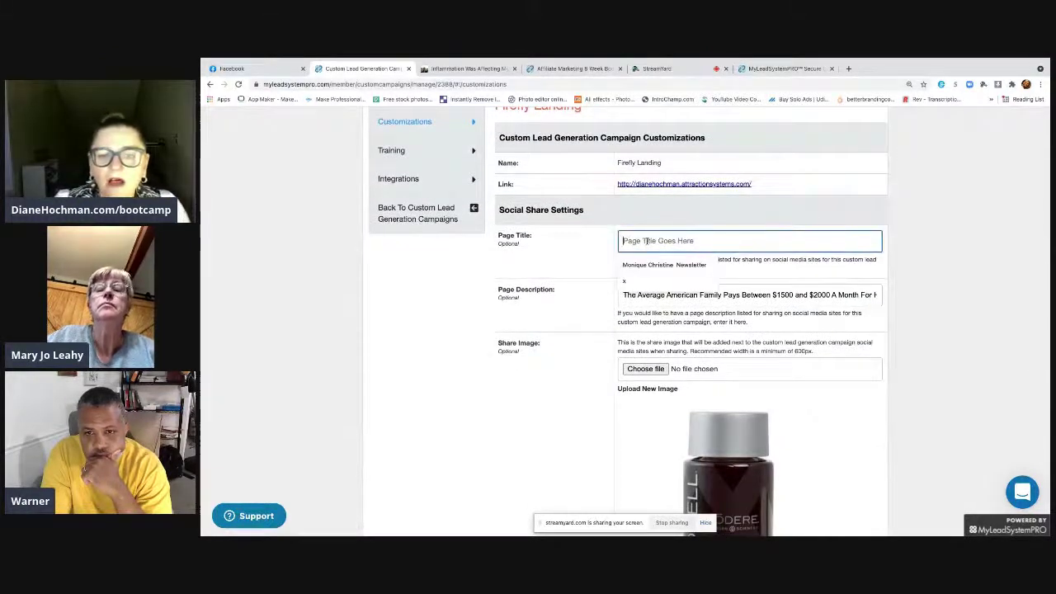
{"action": "type", "text": "Helath"}
{"action": "key", "text": "BackSpace"}
{"action": "key", "text": "BackSpace"}
{"action": "key", "text": "BackSpace"}
{"action": "key", "text": "BackSpace"}
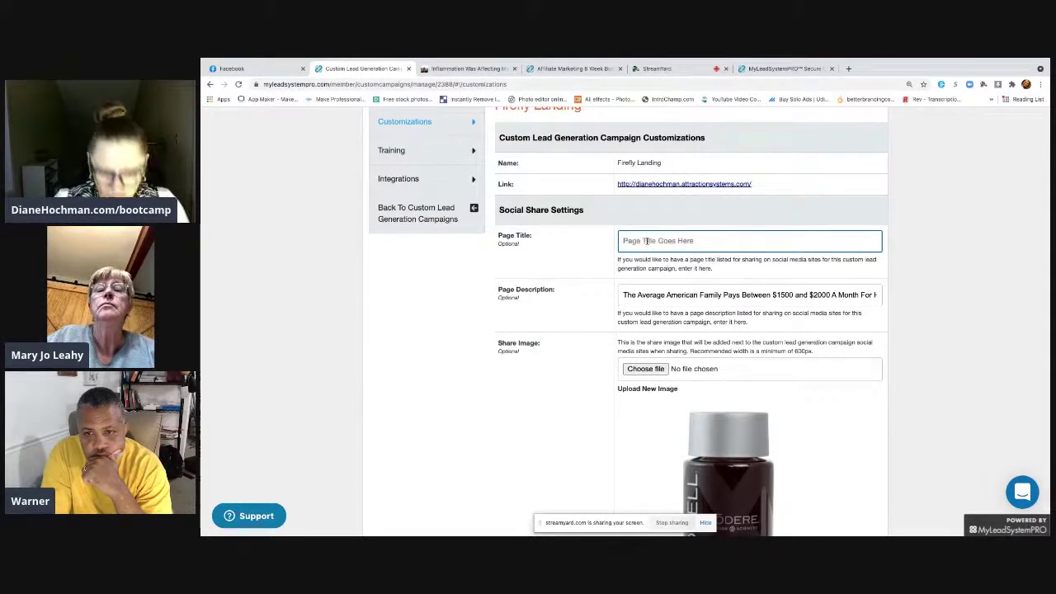
{"action": "type", "text": "Legit"}
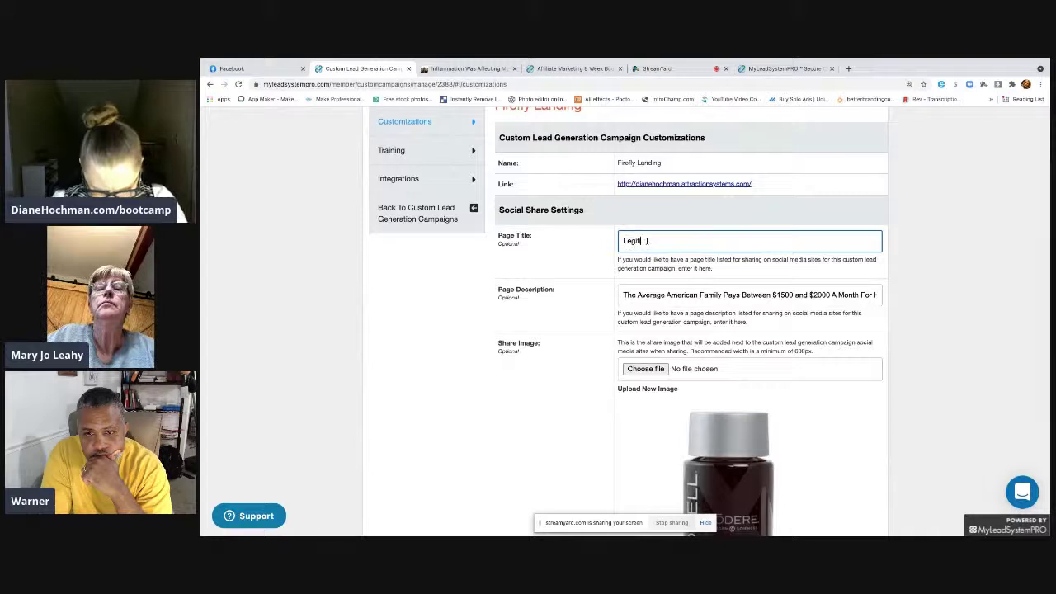
{"action": "type", "text": "imate Alterni"}
{"action": "key", "text": "BackSpace"}
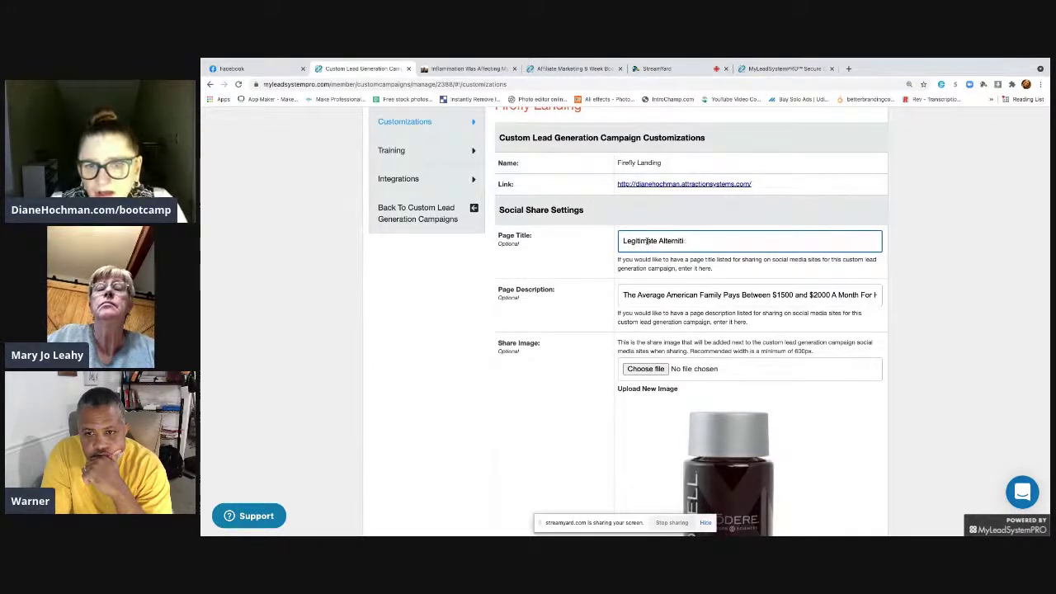
{"action": "key", "text": "BackSpace"}
{"action": "type", "text": "ative t"}
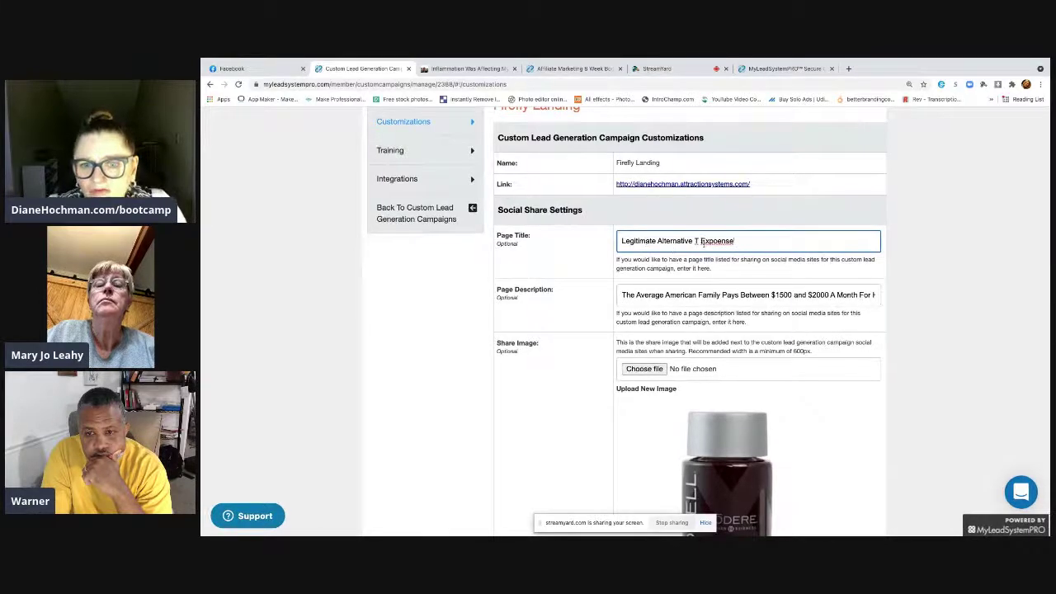
{"action": "type", "text": "o"}
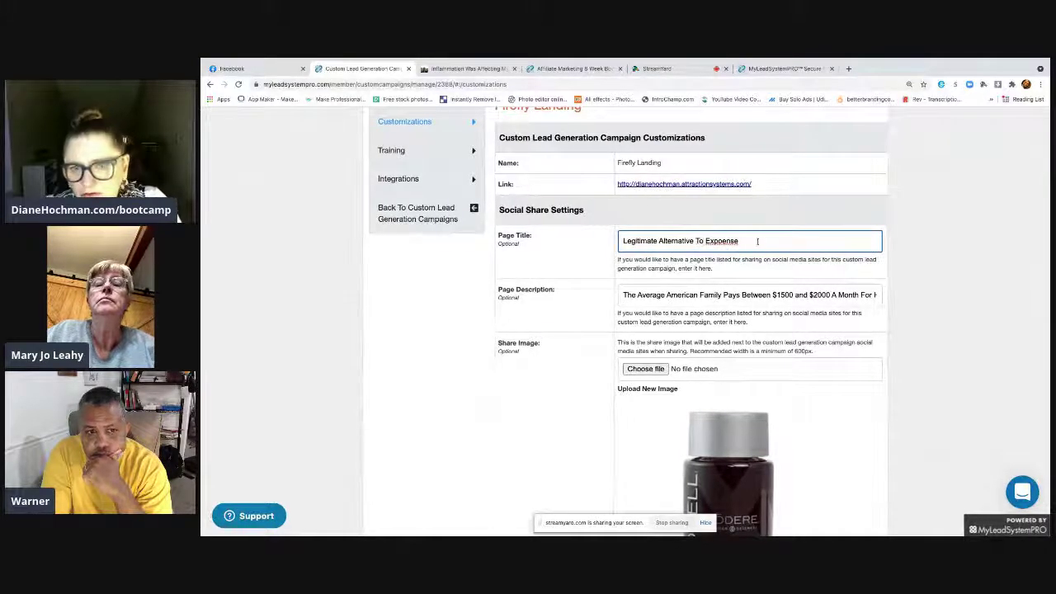
{"action": "key", "text": "BackSpace"}
{"action": "key", "text": "BackSpace"}
{"action": "key", "text": "BackSpace"}
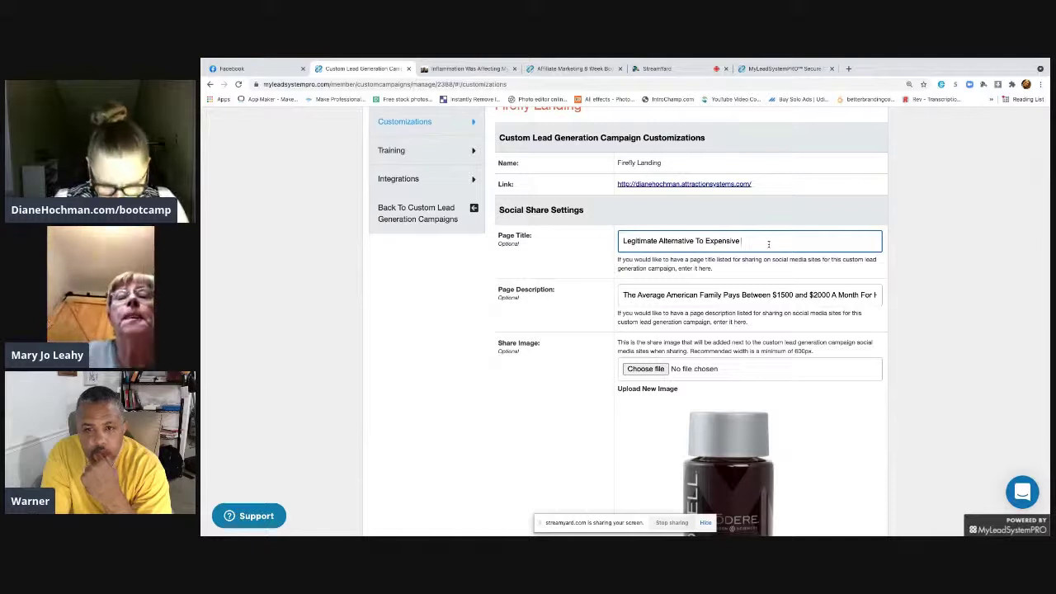
{"action": "type", "text": "eid"}
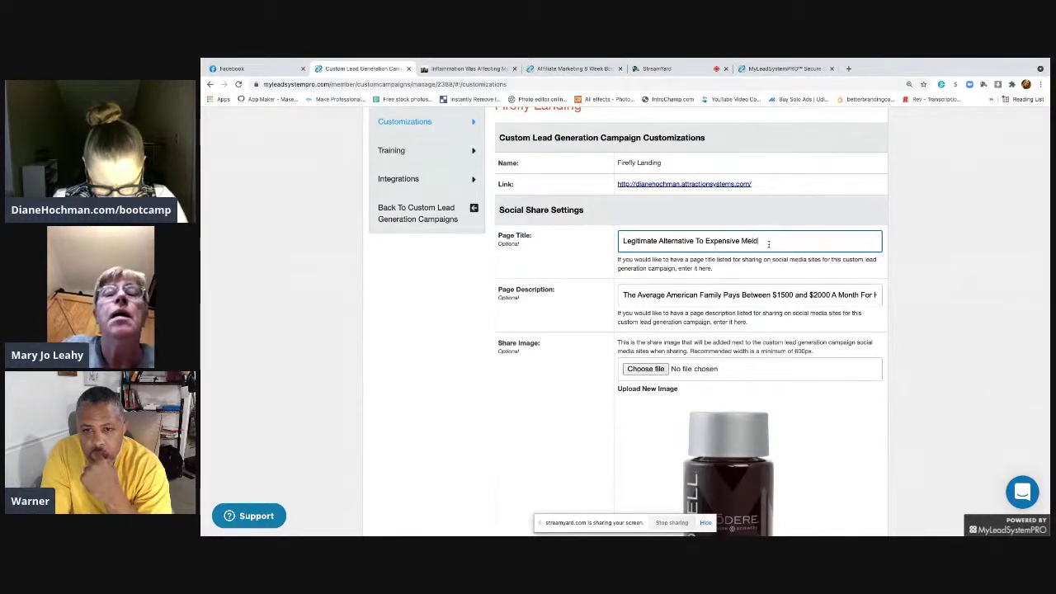
{"action": "key", "text": "BackSpace"}
{"action": "key", "text": "BackSpace"}
{"action": "key", "text": "BackSpace"}
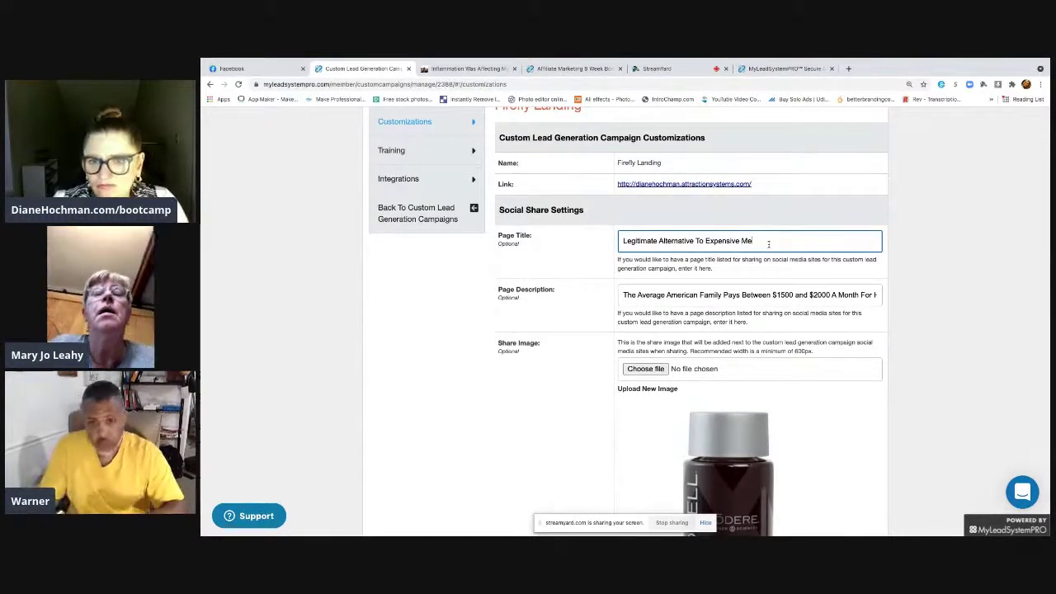
{"action": "type", "text": "dical Insurance"}
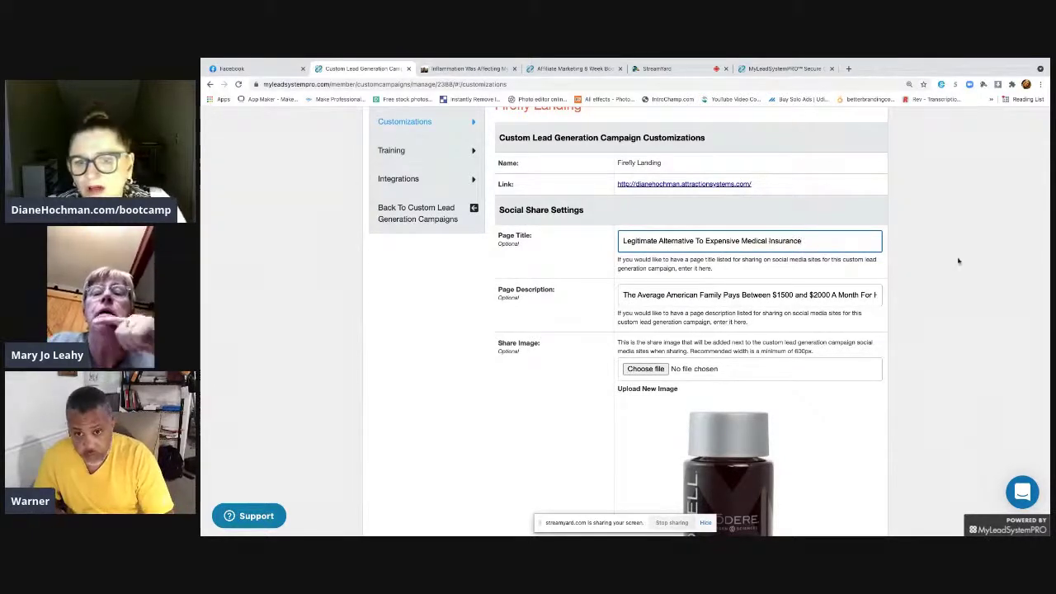
Step: Delete the entire existing text of the page description
{"action": "key", "text": "Tab"}
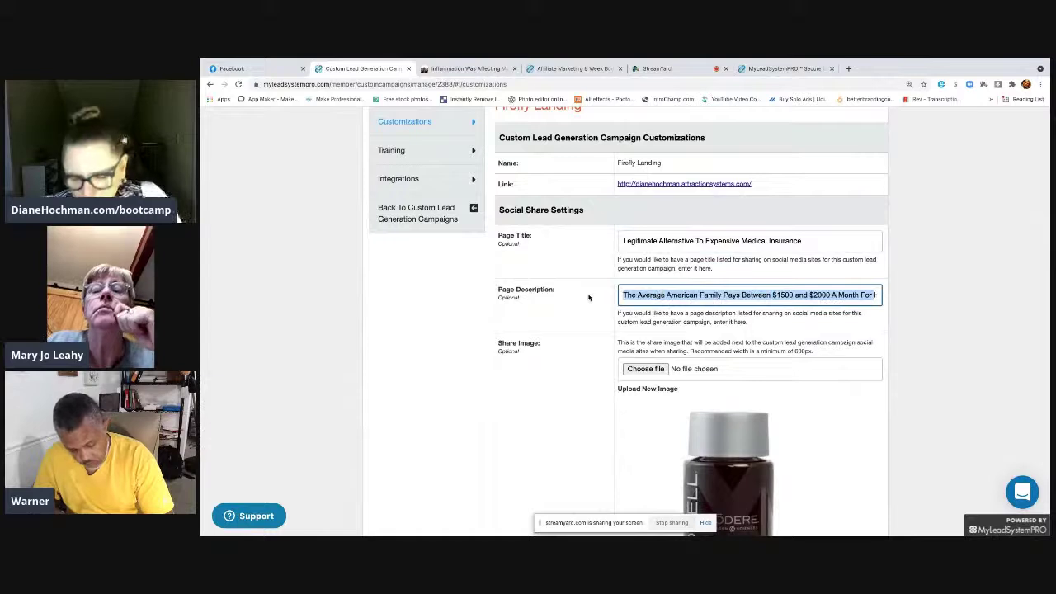
{"action": "key", "text": "End"}
{"action": "left_click_drag", "start_coordinate": [785, 294], "coordinate": [490, 275]}
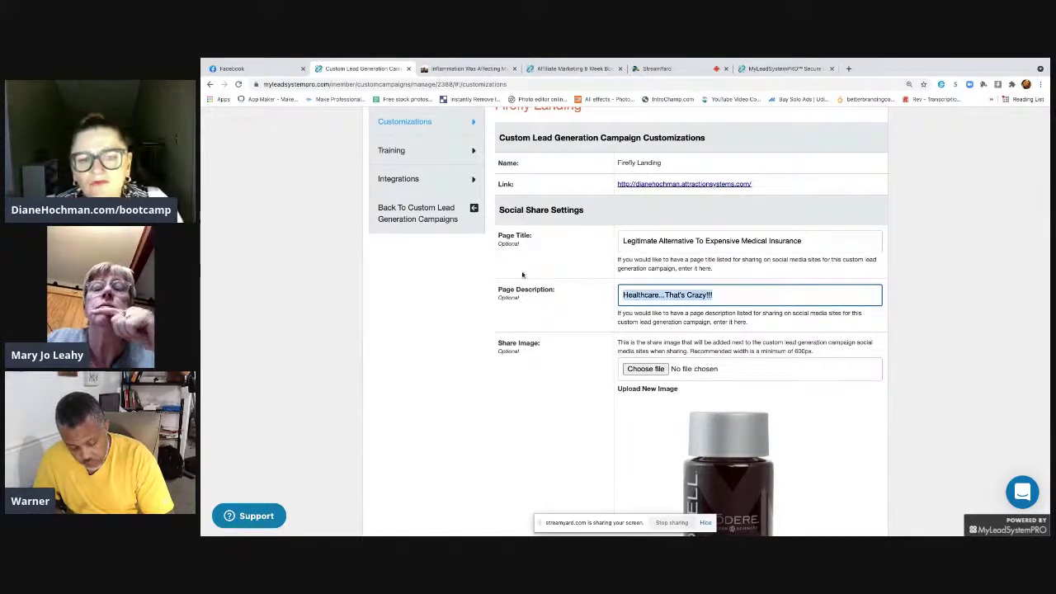
{"action": "left_click", "coordinate": [1039, 305]}
{"action": "left_click_drag", "start_coordinate": [737, 295], "coordinate": [577, 284]}
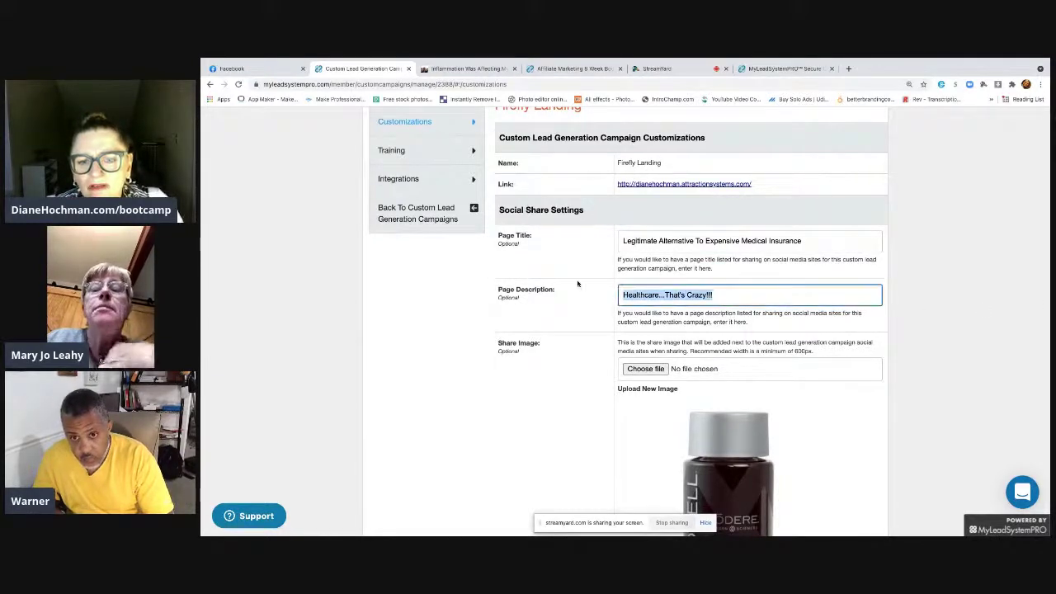
{"action": "key", "text": "BackSpace"}
Step: Copy the page title "Legitimate Alternative To Expensive Medical Insurance" into the empty page description
{"action": "left_click_drag", "start_coordinate": [824, 234], "coordinate": [606, 240]}
{"action": "right_click", "coordinate": [664, 240]}
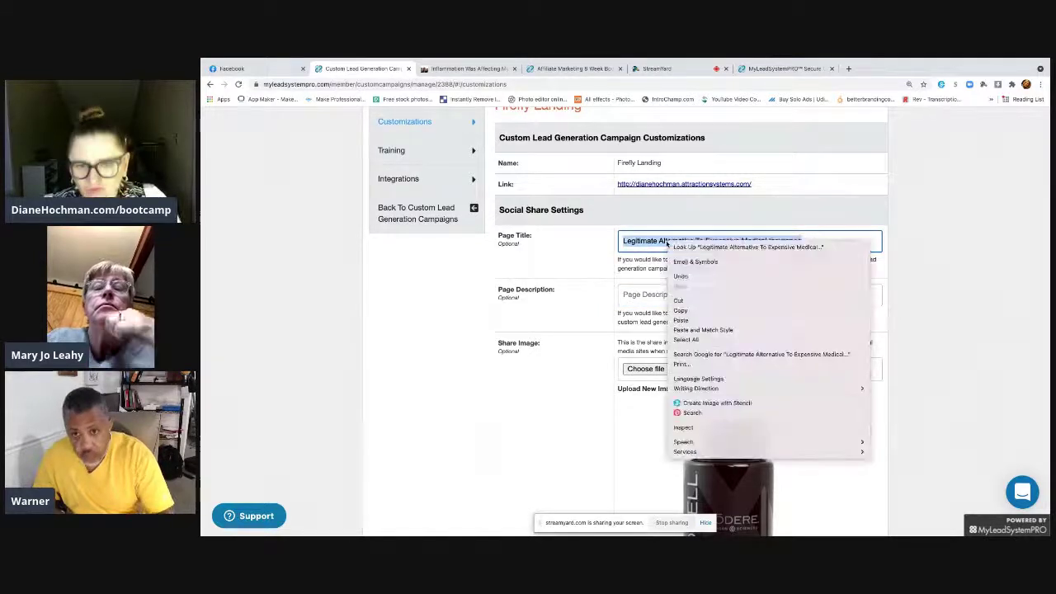
{"action": "left_click", "coordinate": [696, 311]}
{"action": "left_click", "coordinate": [642, 295]}
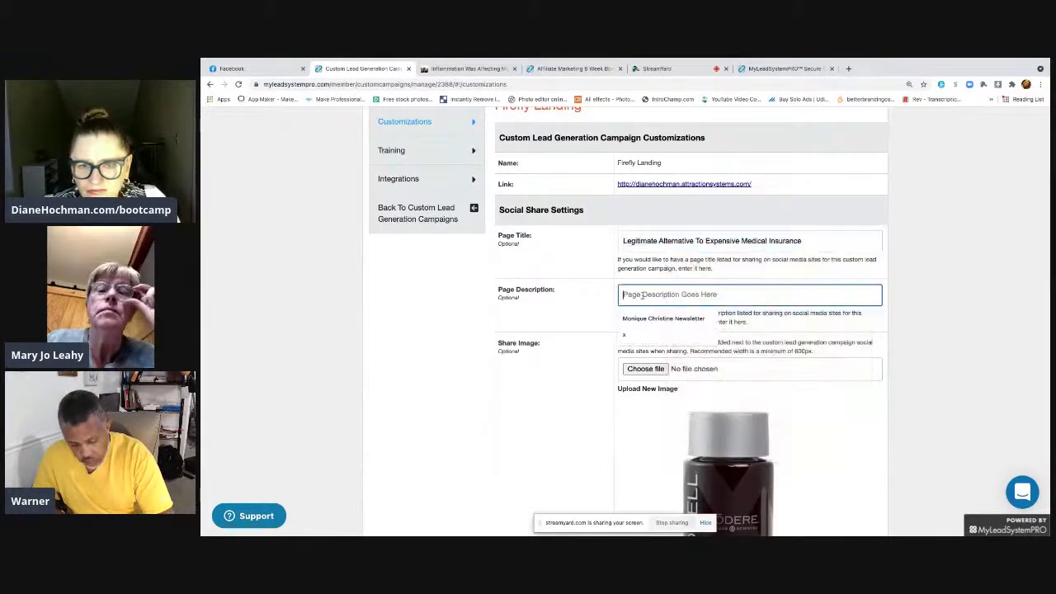
{"action": "right_click", "coordinate": [642, 295]}
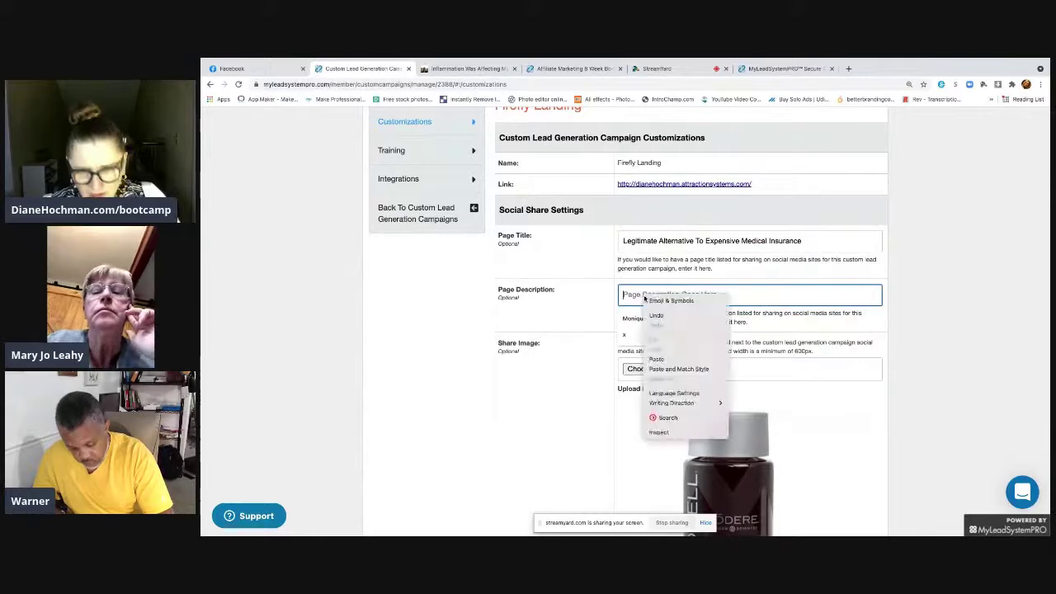
{"action": "left_click", "coordinate": [684, 359]}
{"action": "left_click", "coordinate": [957, 338]}
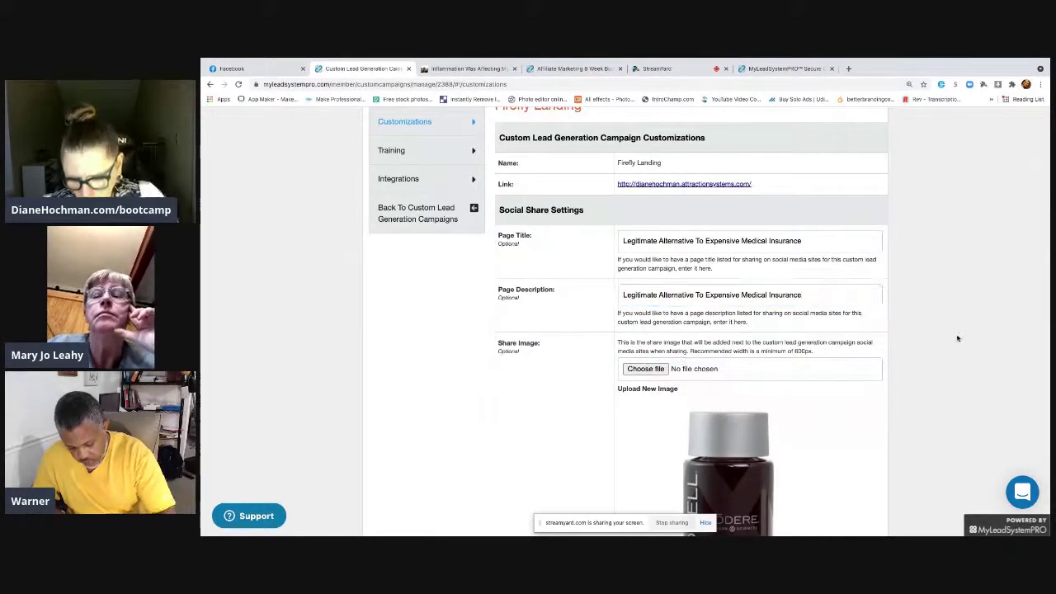
Step: Try to upload 20210607_155755.jpg from the Downloads folder as the new share image
{"action": "scroll", "coordinate": [958, 338], "scroll_direction": "down", "scroll_amount": 1}
{"action": "scroll", "coordinate": [957, 338], "scroll_direction": "down", "scroll_amount": 1}
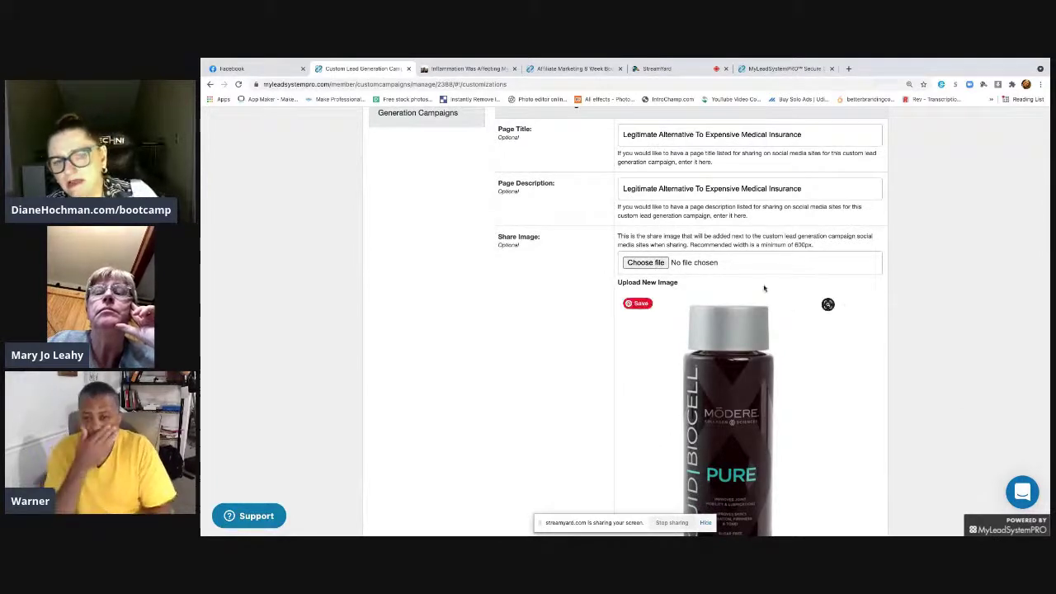
{"action": "left_click", "coordinate": [645, 263]}
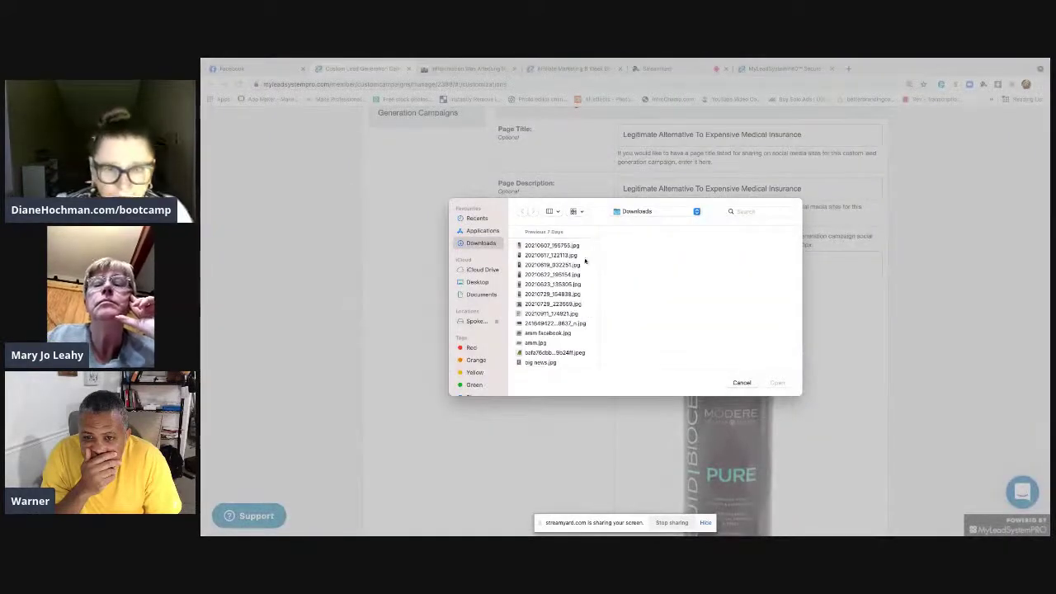
{"action": "left_click", "coordinate": [530, 246]}
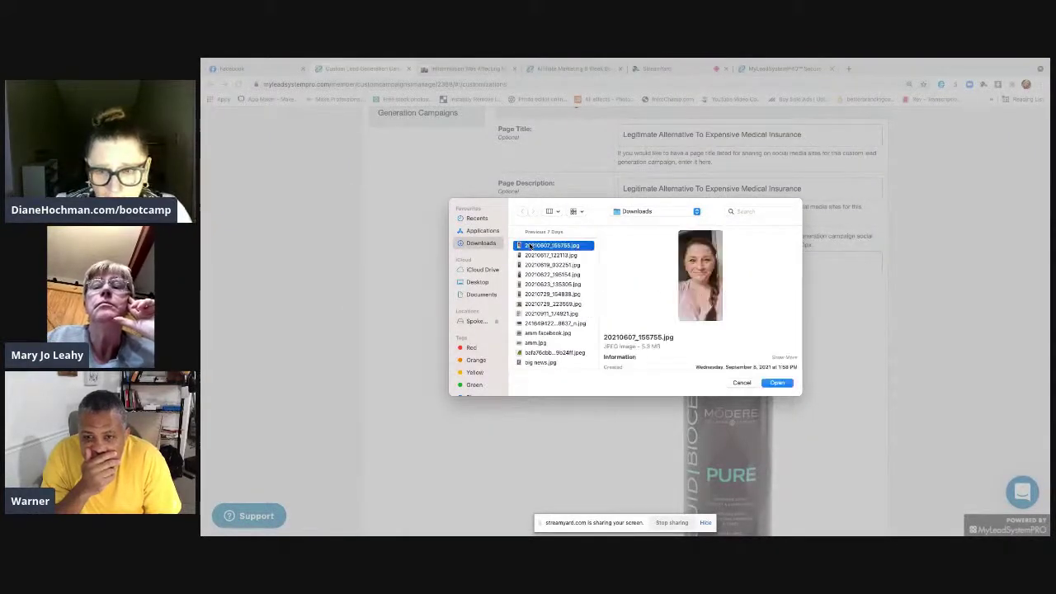
{"action": "left_click", "coordinate": [780, 383]}
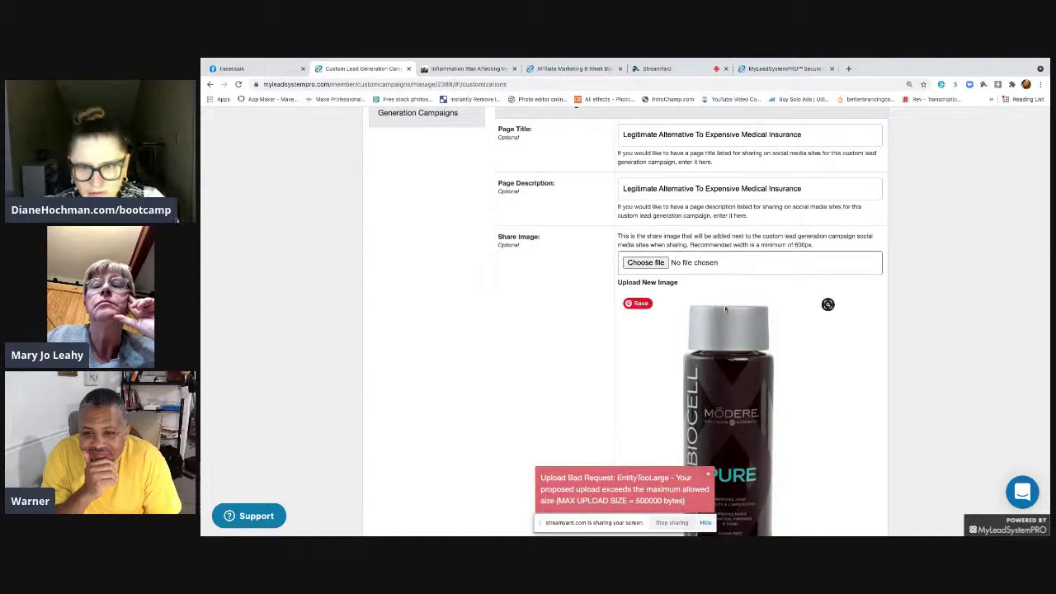
Step: Try to upload 20210617_122113.jpg from the Downloads folder as the share image
{"action": "left_click", "coordinate": [645, 263]}
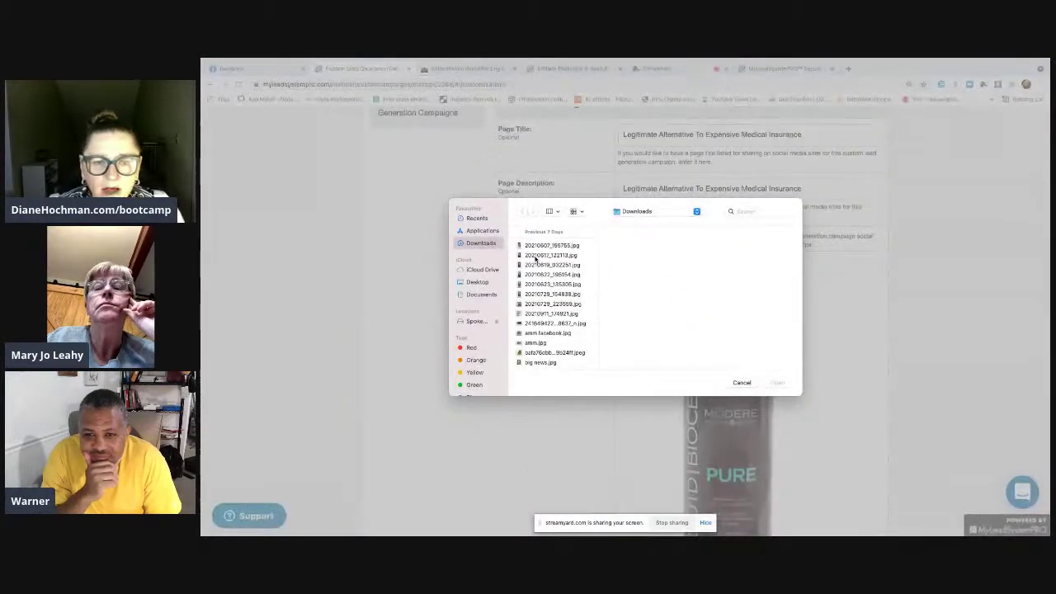
{"action": "left_click", "coordinate": [537, 255]}
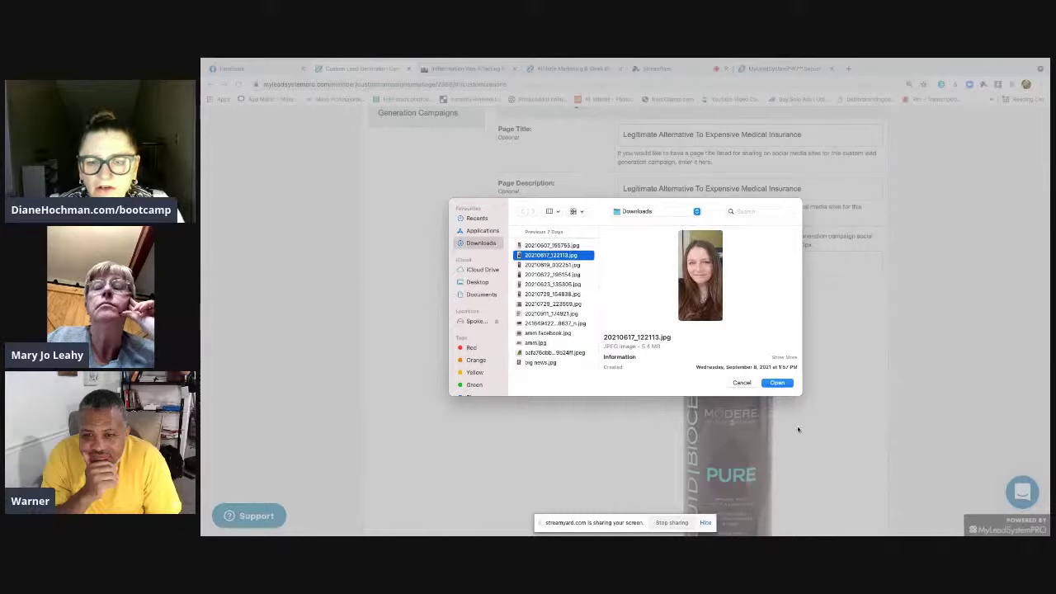
{"action": "left_click", "coordinate": [782, 384]}
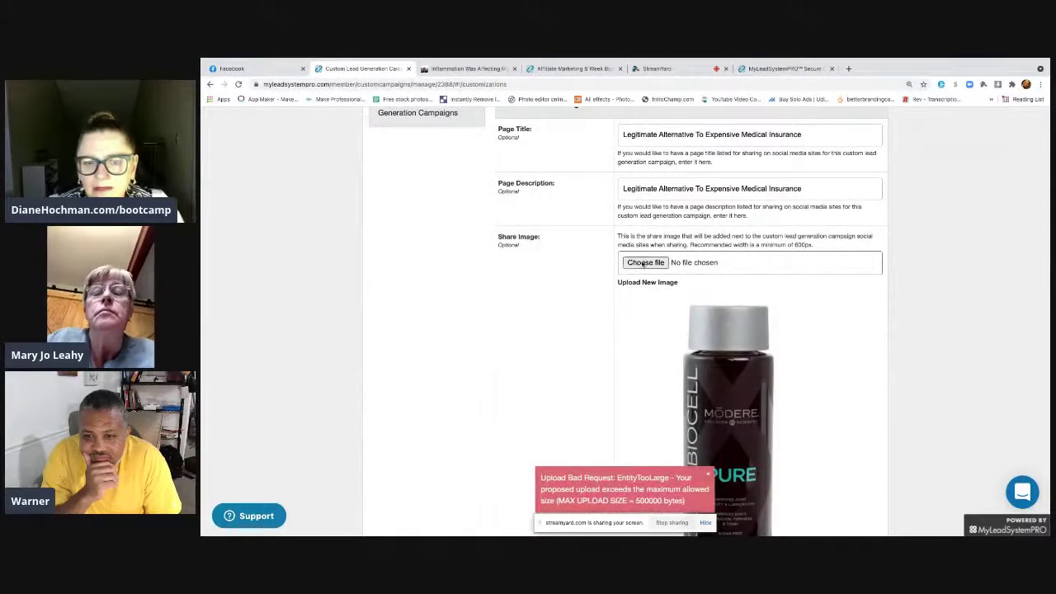
Step: Try to upload the Affiliate Marketing Masters picture amm.jpg from the Downloads folder as the share image
{"action": "left_click", "coordinate": [644, 263]}
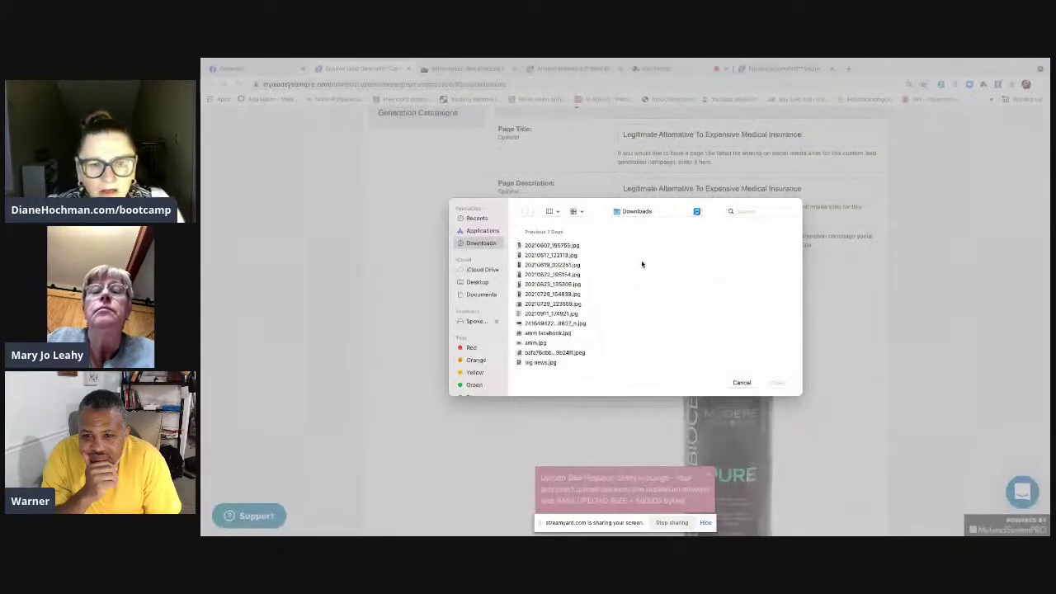
{"action": "left_click", "coordinate": [542, 295]}
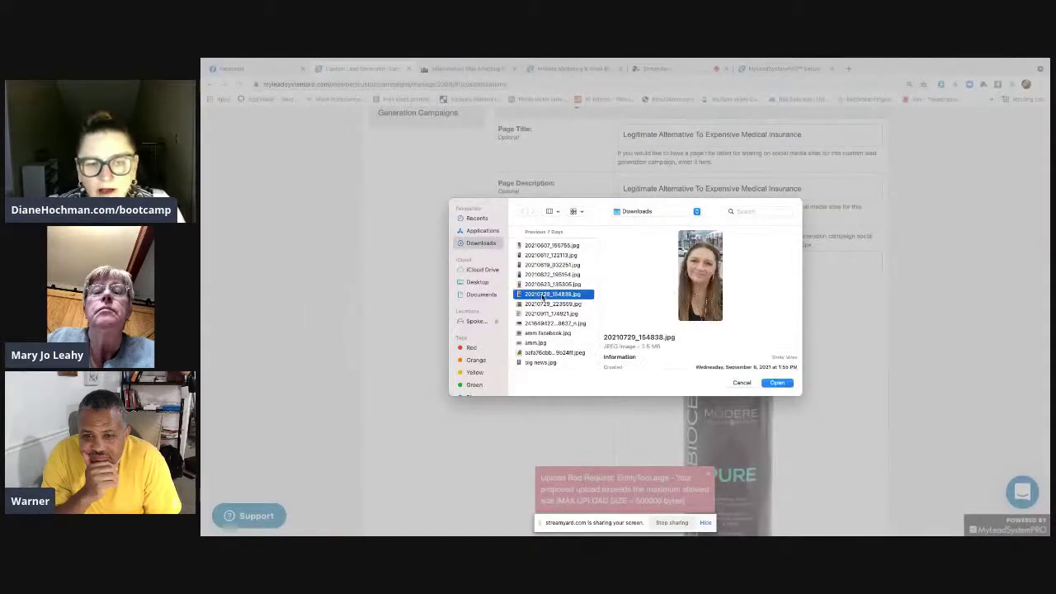
{"action": "left_click", "coordinate": [541, 343]}
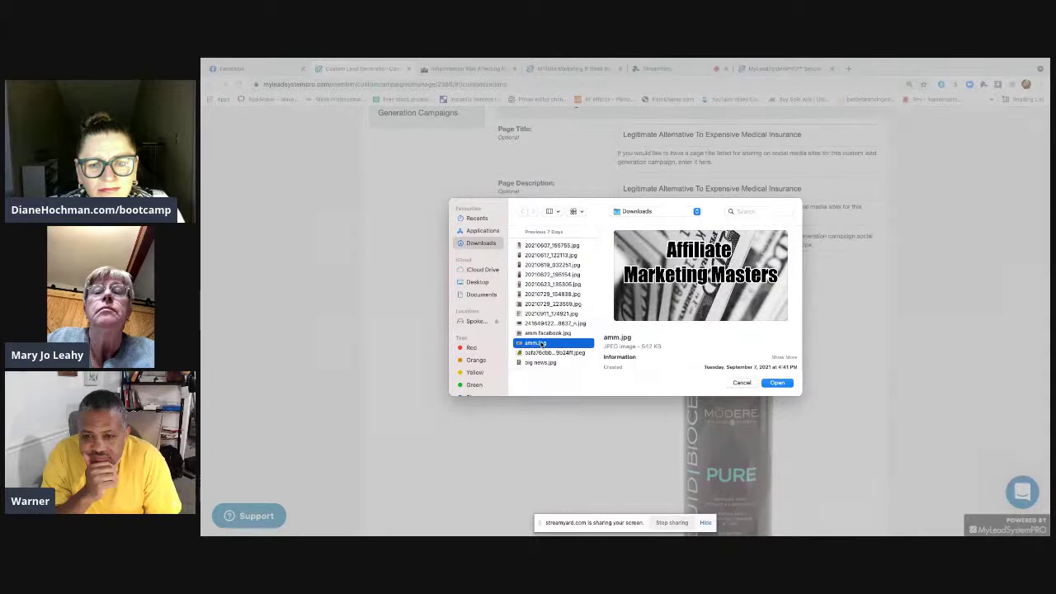
{"action": "left_click", "coordinate": [775, 383]}
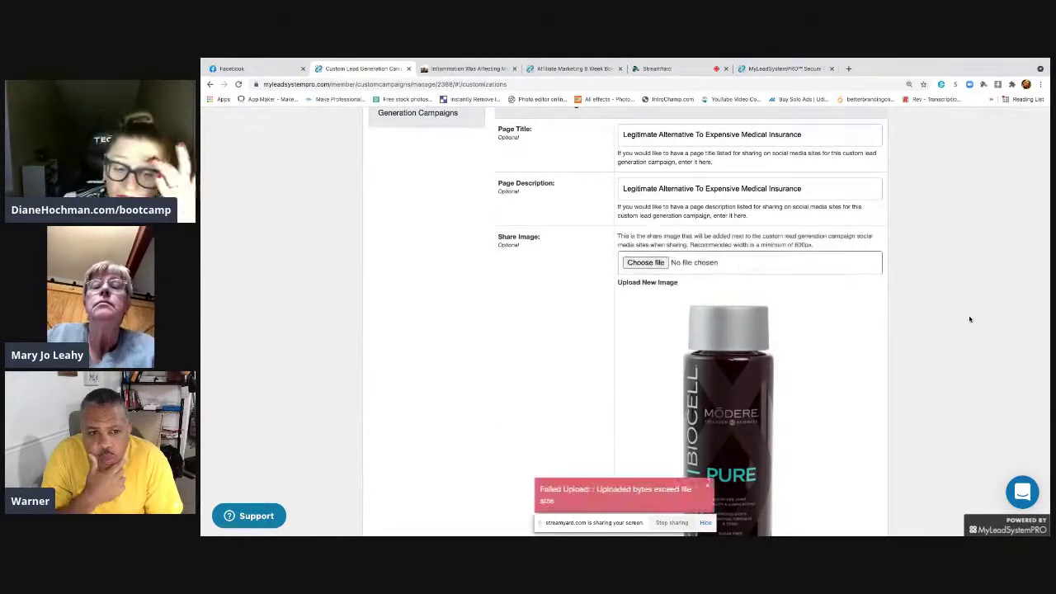
Step: Preview the image files in the Downloads folder to find a candidate for the share image
{"action": "left_click", "coordinate": [646, 263]}
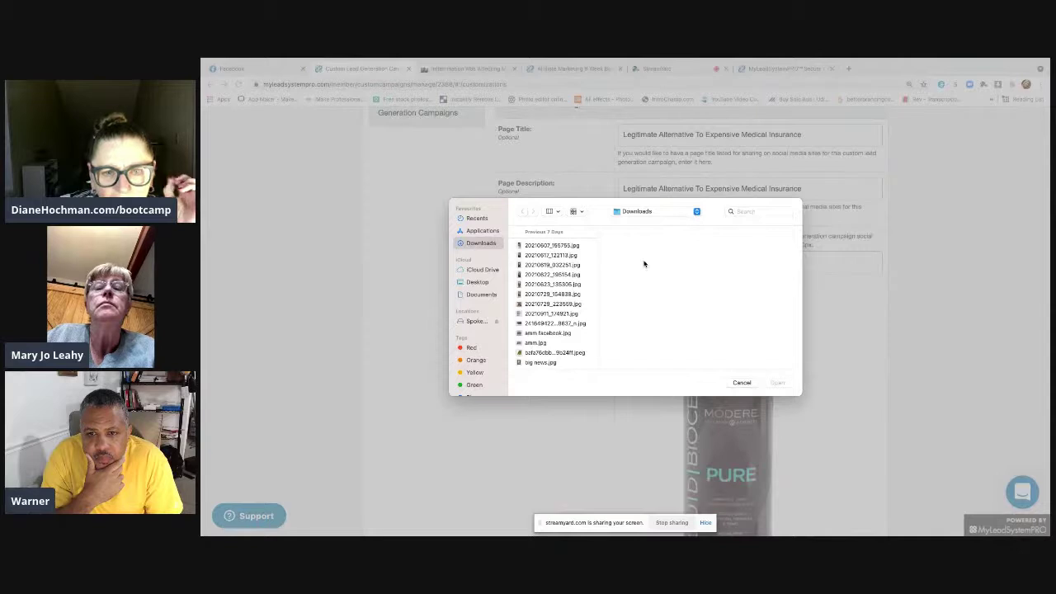
{"action": "left_click", "coordinate": [565, 333]}
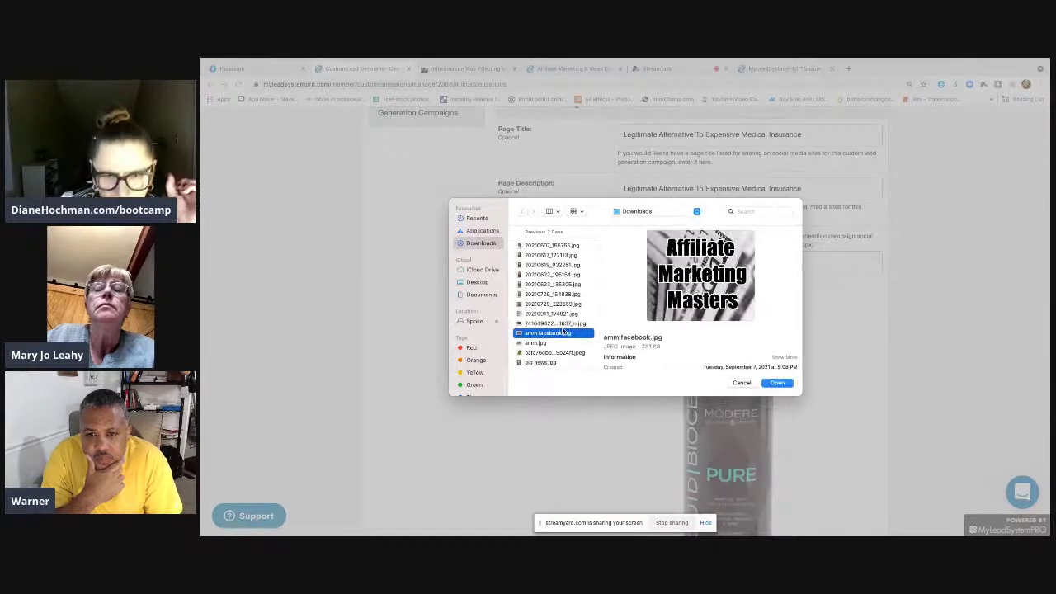
{"action": "key", "text": "Down"}
{"action": "key", "text": "Down"}
{"action": "key", "text": "Down"}
{"action": "key", "text": "Down"}
{"action": "key", "text": "Down"}
{"action": "key", "text": "Down"}
{"action": "key", "text": "Down"}
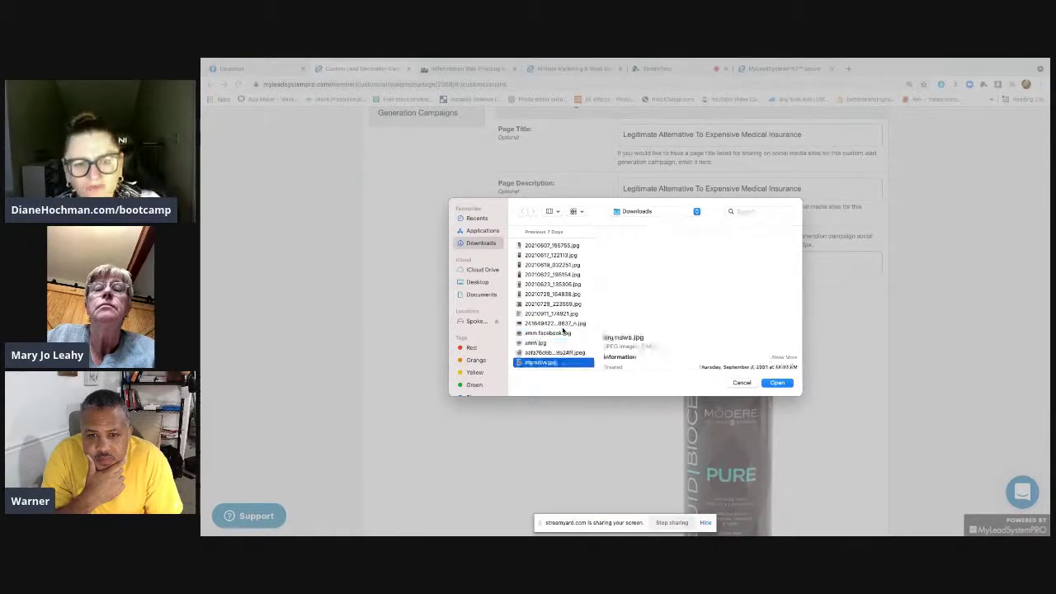
{"action": "key", "text": "Down"}
{"action": "key", "text": "Down"}
{"action": "key", "text": "Down"}
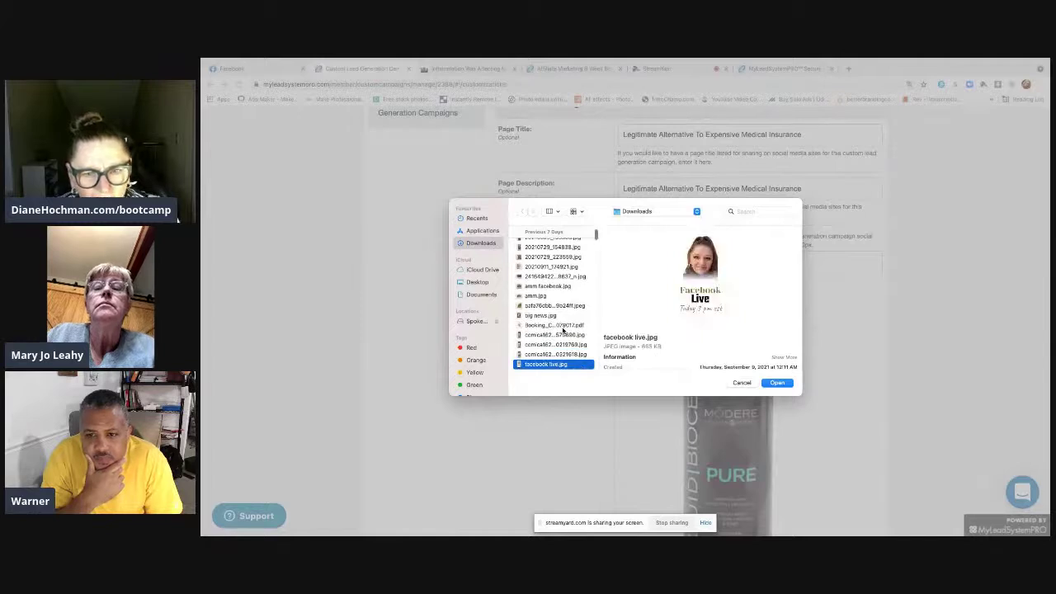
{"action": "key", "text": "Down"}
{"action": "key", "text": "Down"}
{"action": "key", "text": "Down"}
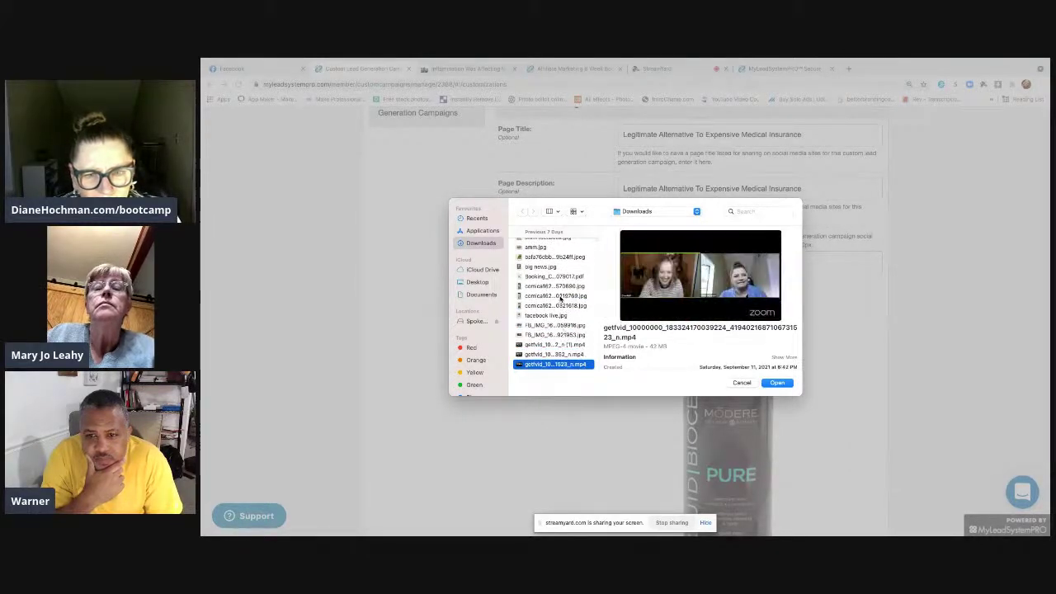
Step: Try to upload the small pickle jar JPEG from the Downloads folder as the share image
{"action": "left_click", "coordinate": [567, 296]}
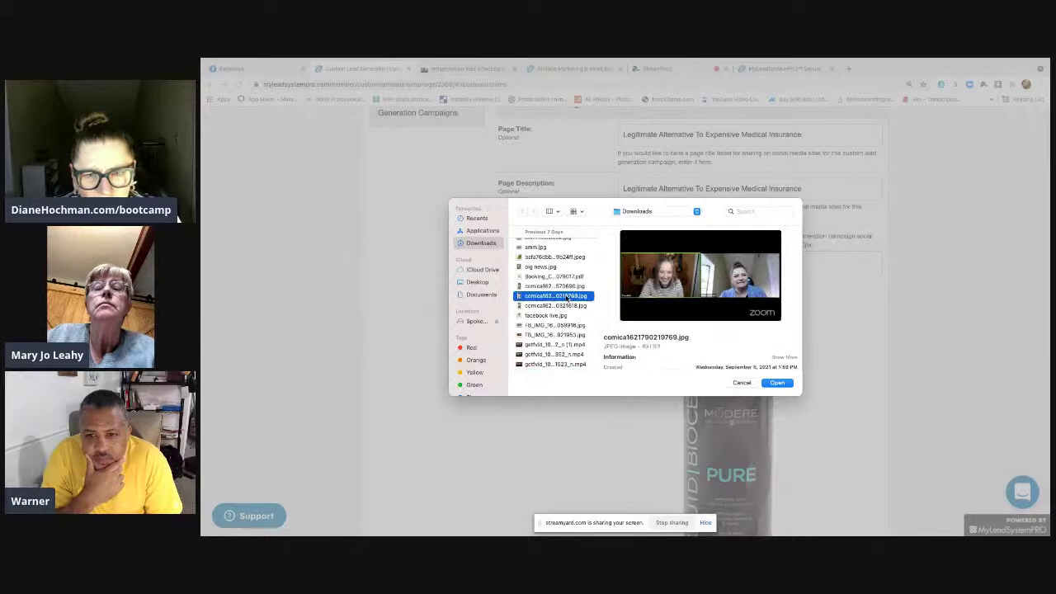
{"action": "left_click", "coordinate": [568, 304]}
{"action": "left_click", "coordinate": [568, 286]}
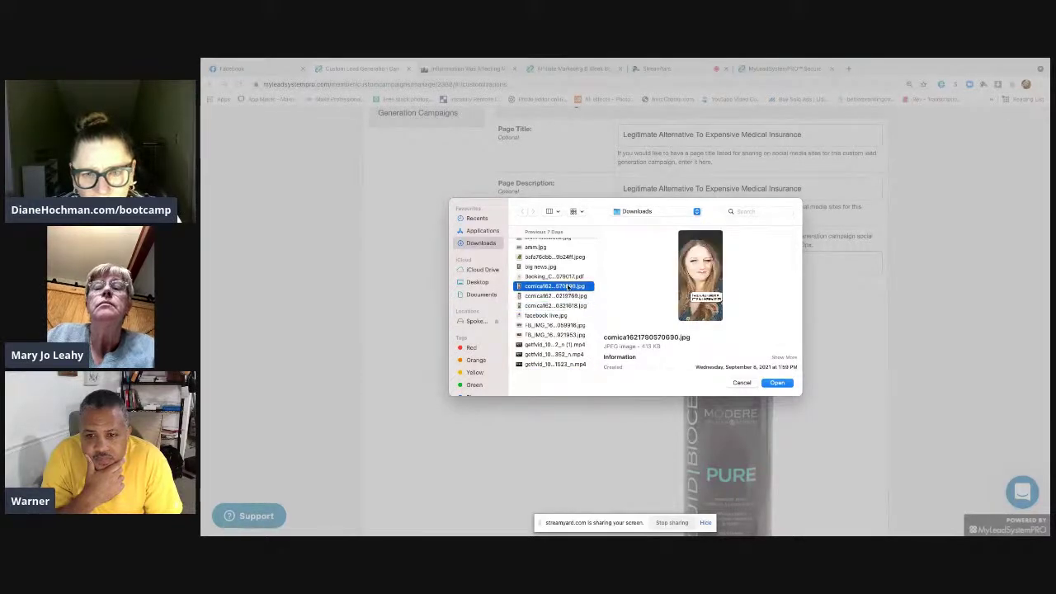
{"action": "left_click", "coordinate": [570, 277]}
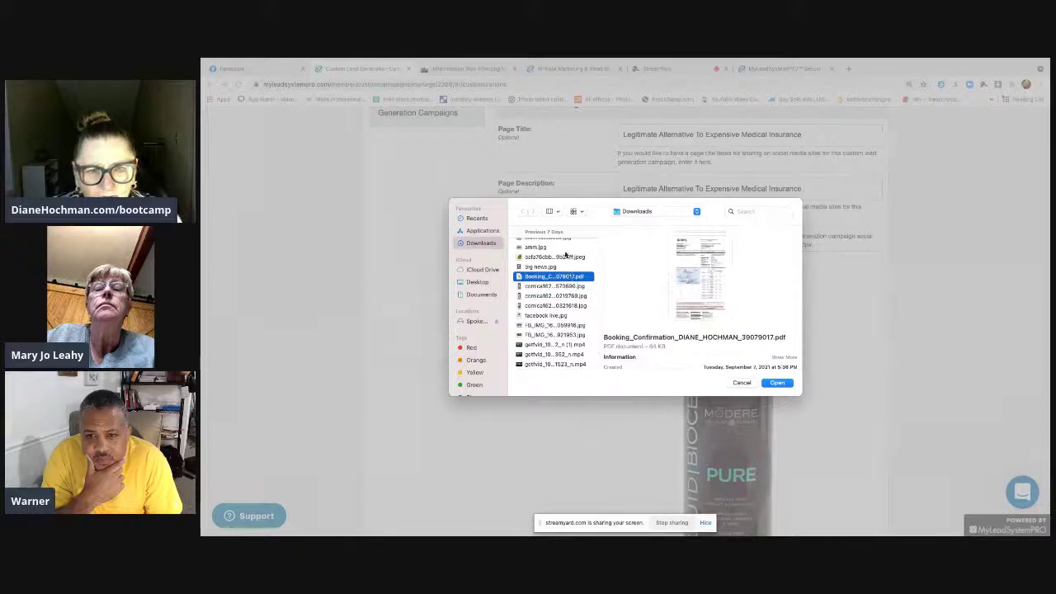
{"action": "left_click", "coordinate": [574, 257]}
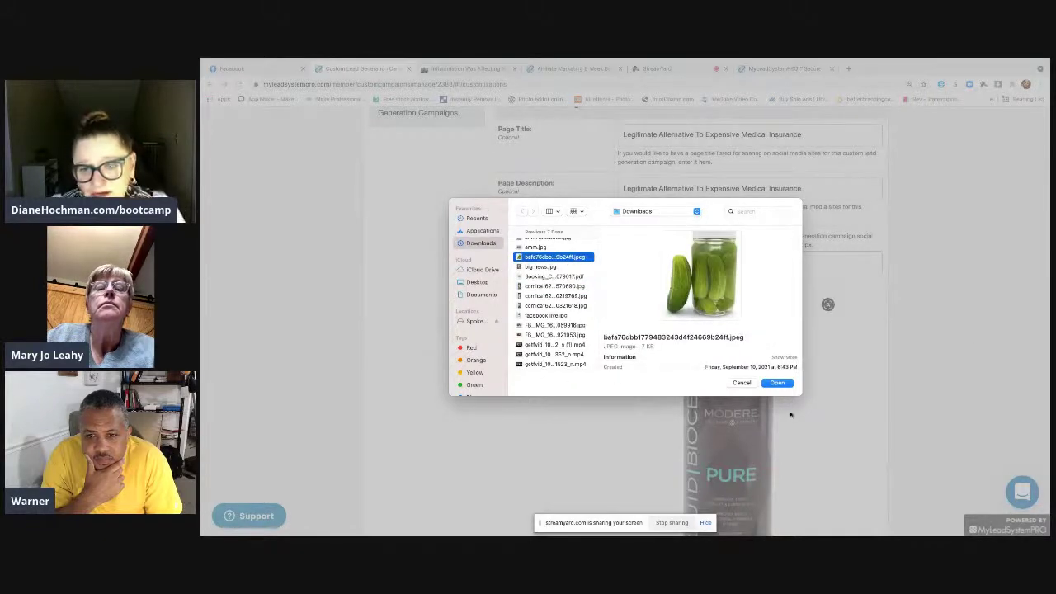
{"action": "left_click", "coordinate": [777, 383]}
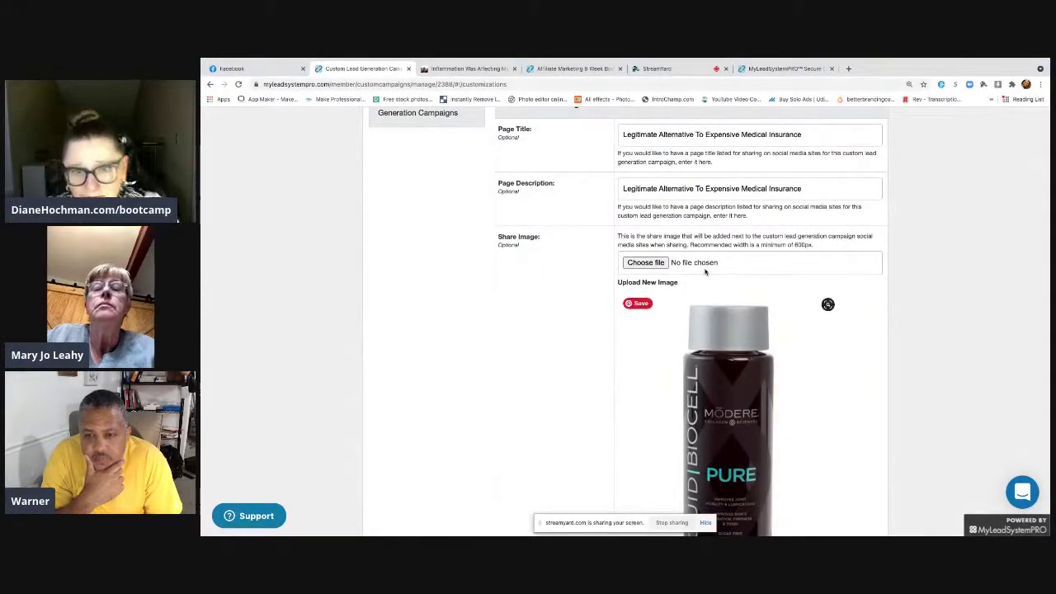
Step: Upload the FB_IMG picture of the three-person live video call from the Downloads folder as the share image
{"action": "left_click", "coordinate": [645, 263]}
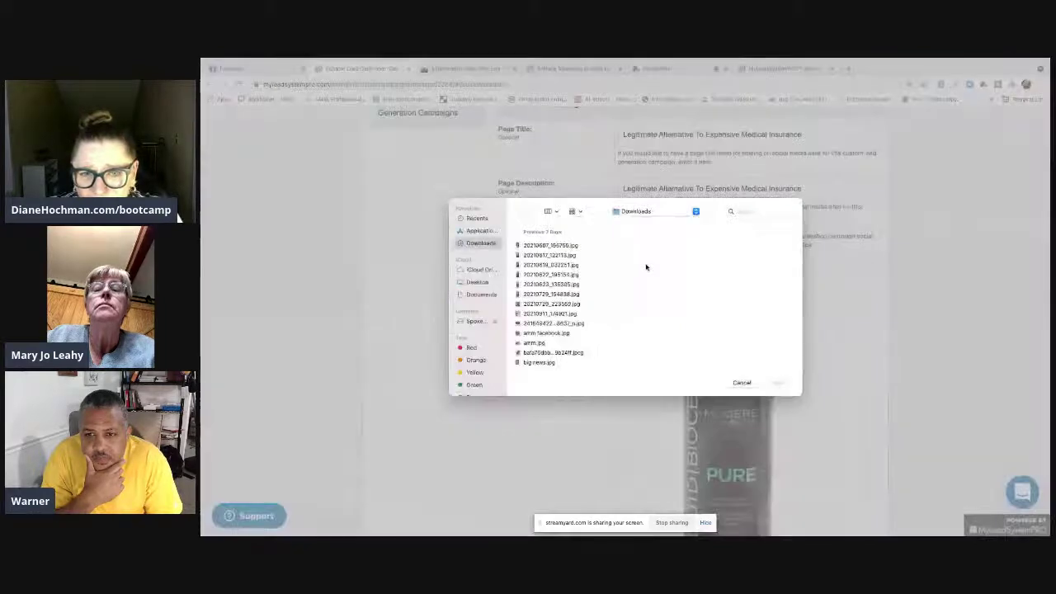
{"action": "left_click", "coordinate": [567, 364]}
{"action": "key", "text": "Down"}
{"action": "key", "text": "Down"}
{"action": "key", "text": "Down"}
{"action": "key", "text": "Down"}
{"action": "key", "text": "Down"}
{"action": "key", "text": "Down"}
{"action": "key", "text": "Down"}
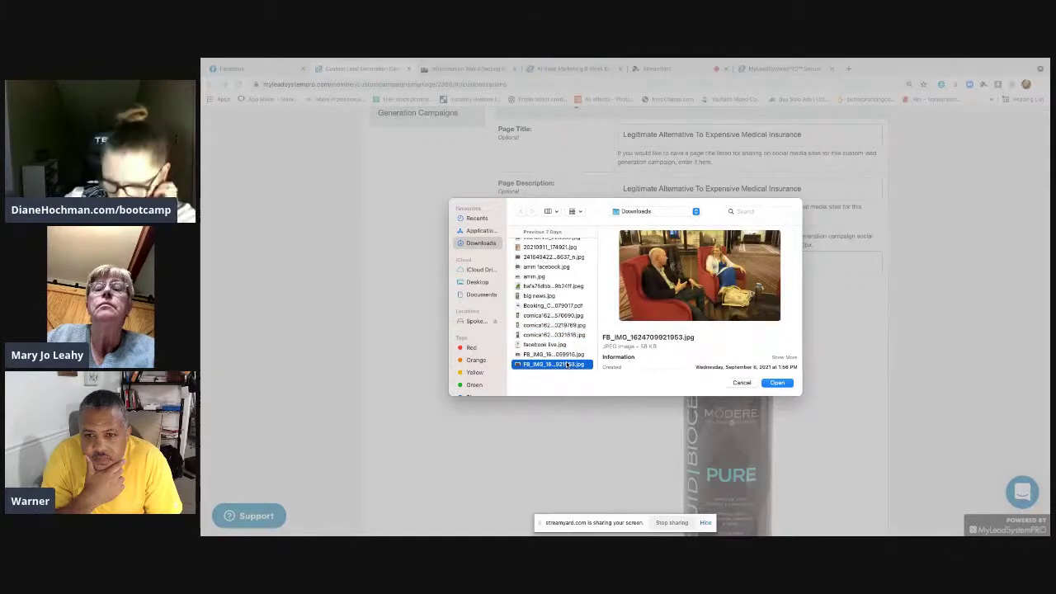
{"action": "key", "text": "Up"}
{"action": "left_click", "coordinate": [776, 383]}
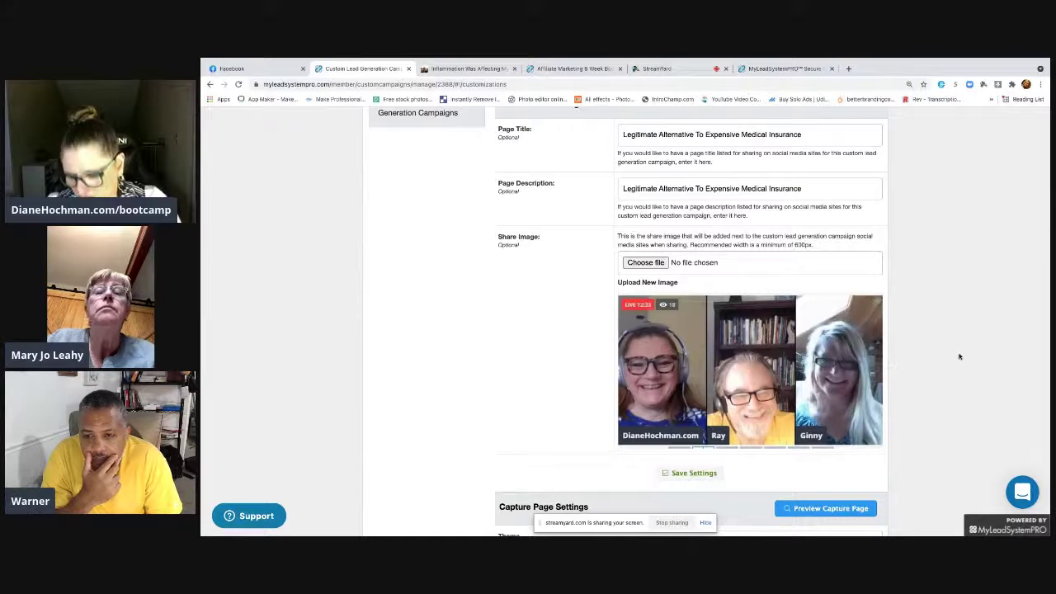
Step: Set the capture page theme to Abstract
{"action": "scroll", "coordinate": [960, 357], "scroll_direction": "down", "scroll_amount": 1}
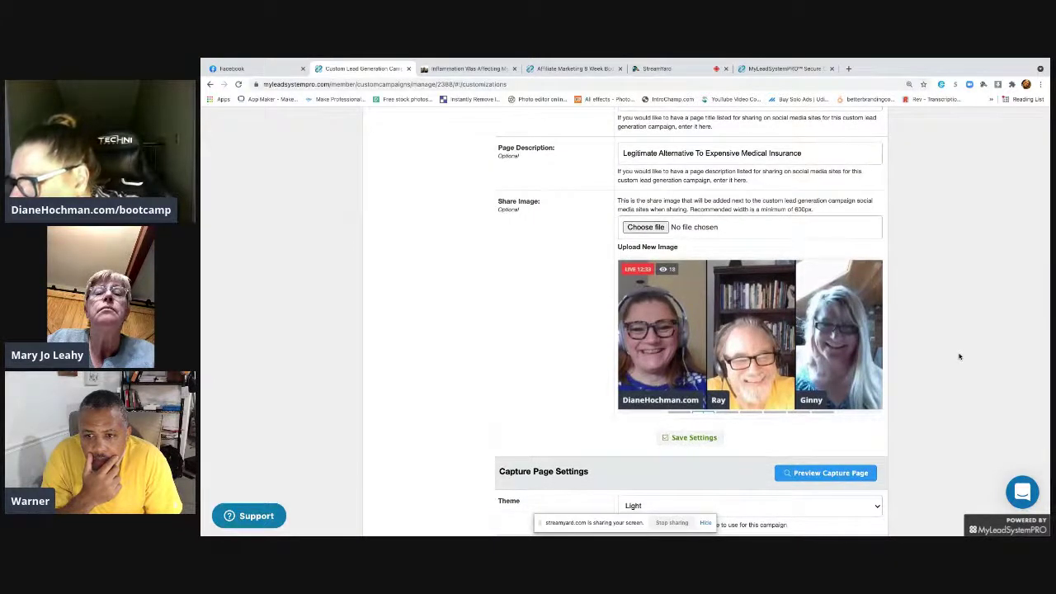
{"action": "scroll", "coordinate": [960, 357], "scroll_direction": "down", "scroll_amount": 2}
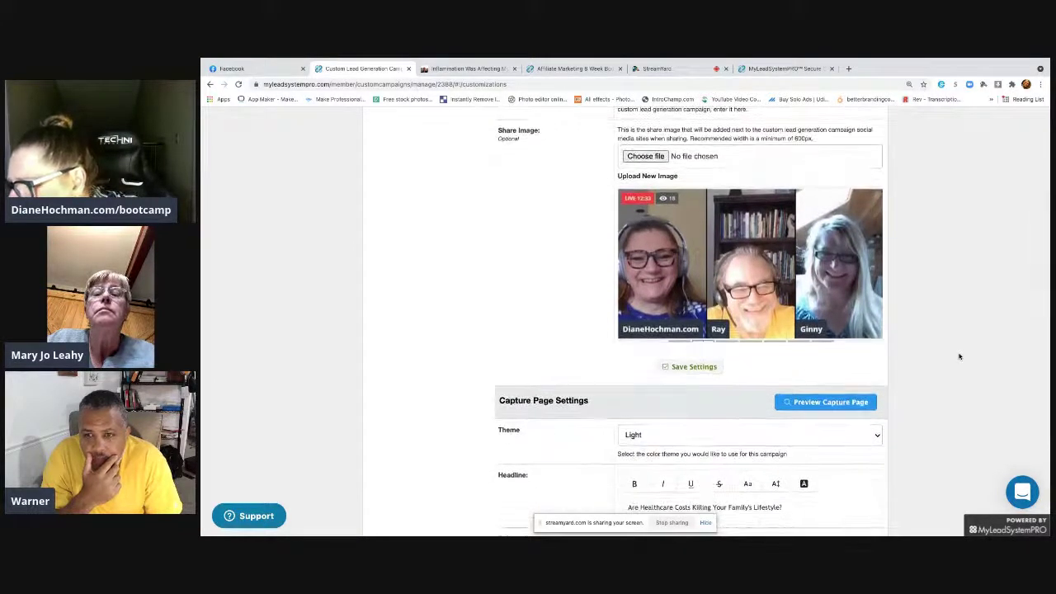
{"action": "scroll", "coordinate": [960, 356], "scroll_direction": "down", "scroll_amount": 2}
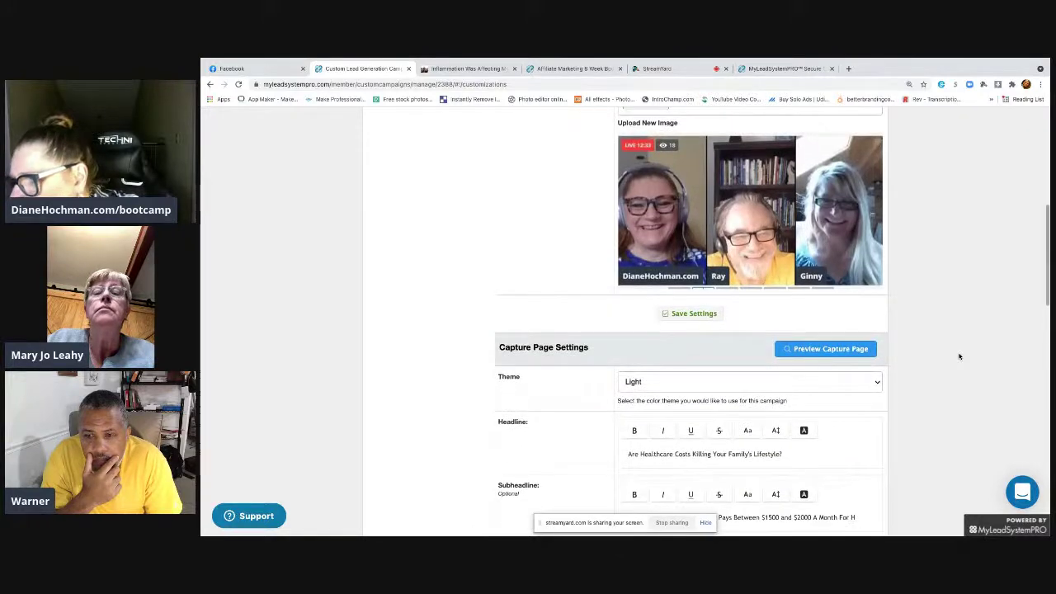
{"action": "scroll", "coordinate": [960, 356], "scroll_direction": "down", "scroll_amount": 1}
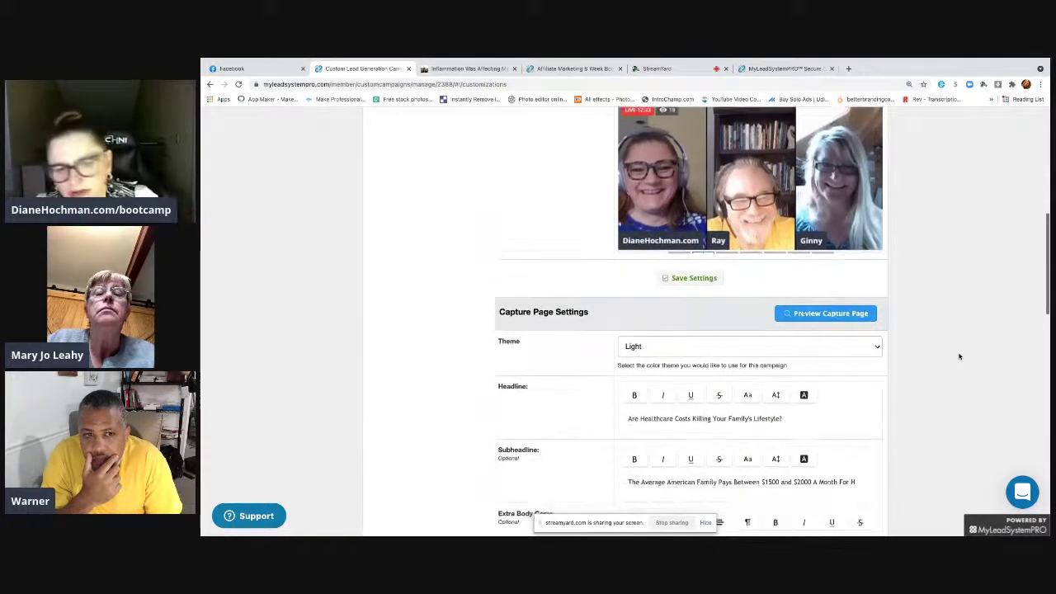
{"action": "scroll", "coordinate": [960, 356], "scroll_direction": "down", "scroll_amount": 2}
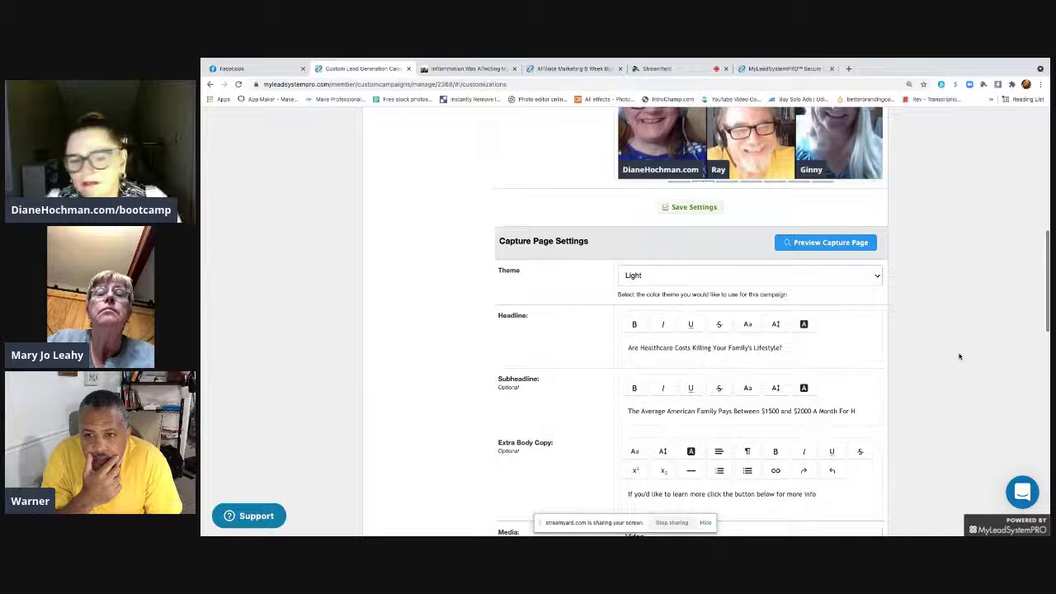
{"action": "scroll", "coordinate": [960, 356], "scroll_direction": "down", "scroll_amount": 3}
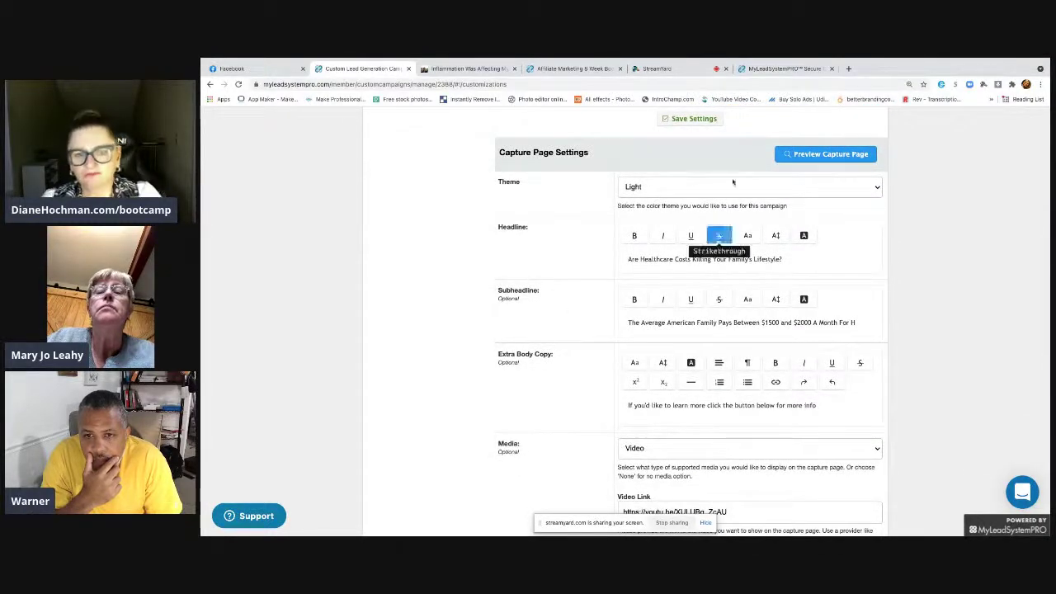
{"action": "left_click", "coordinate": [697, 187]}
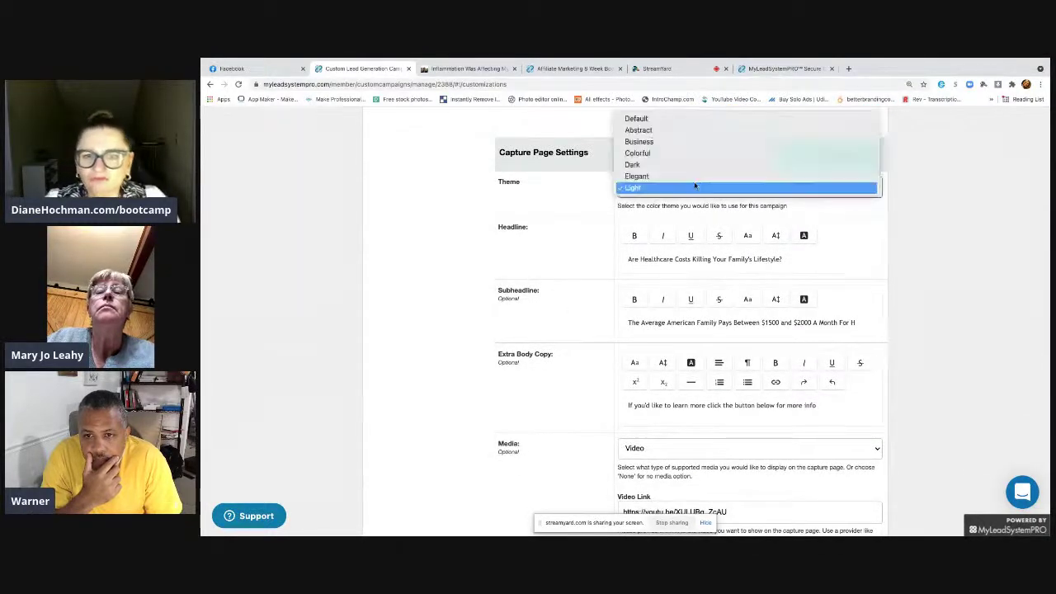
{"action": "left_click", "coordinate": [729, 130]}
{"action": "left_click", "coordinate": [706, 188]}
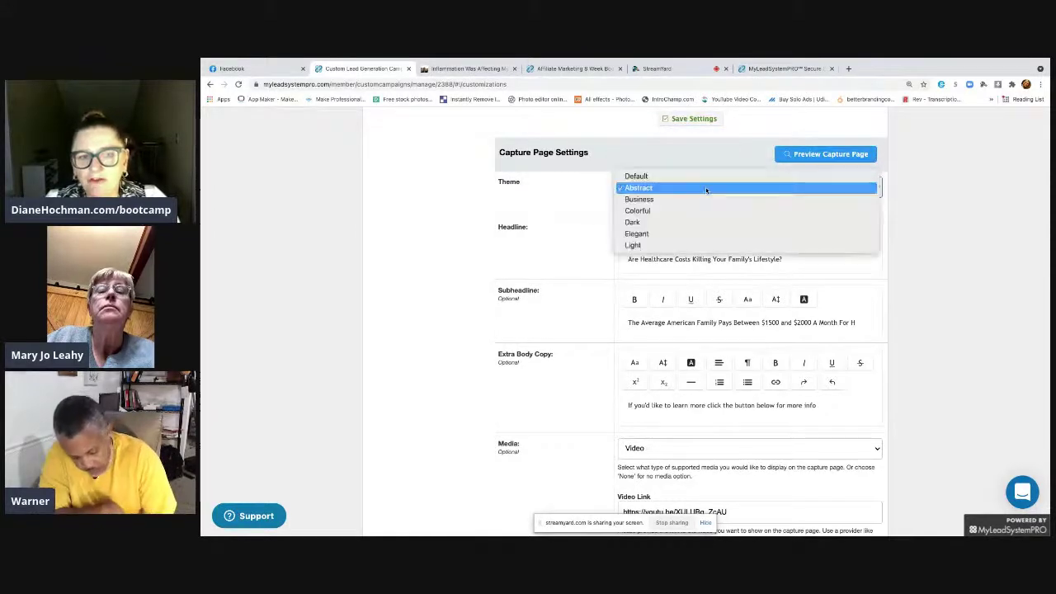
{"action": "left_click", "coordinate": [707, 189]}
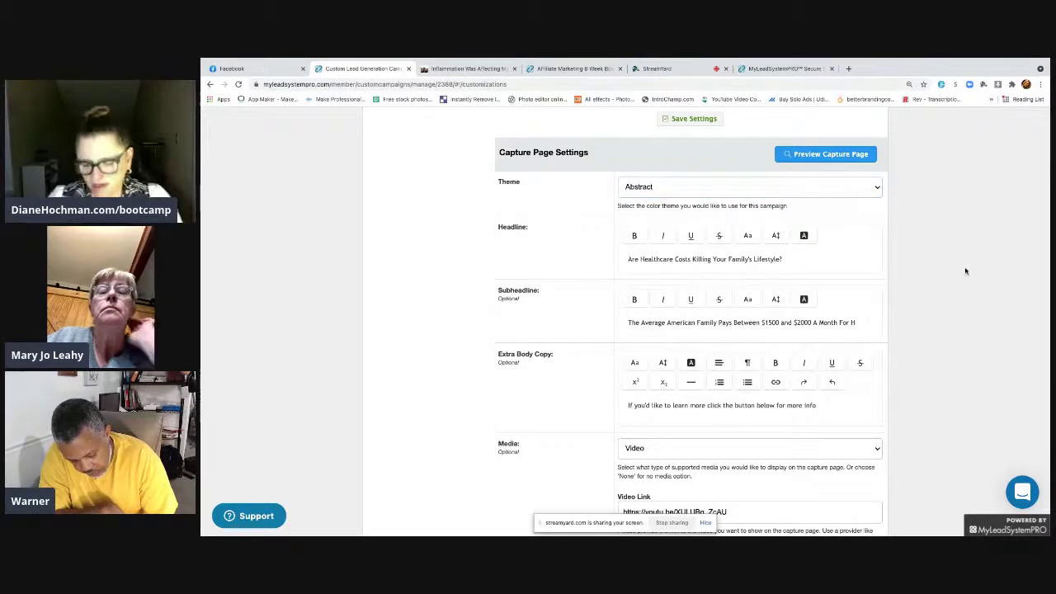
Step: Complete the capture page subheadline as "The Average American Family Pays Between $1500 and $2000 A Month For Medical Insurance"
{"action": "scroll", "coordinate": [965, 270], "scroll_direction": "down", "scroll_amount": 2}
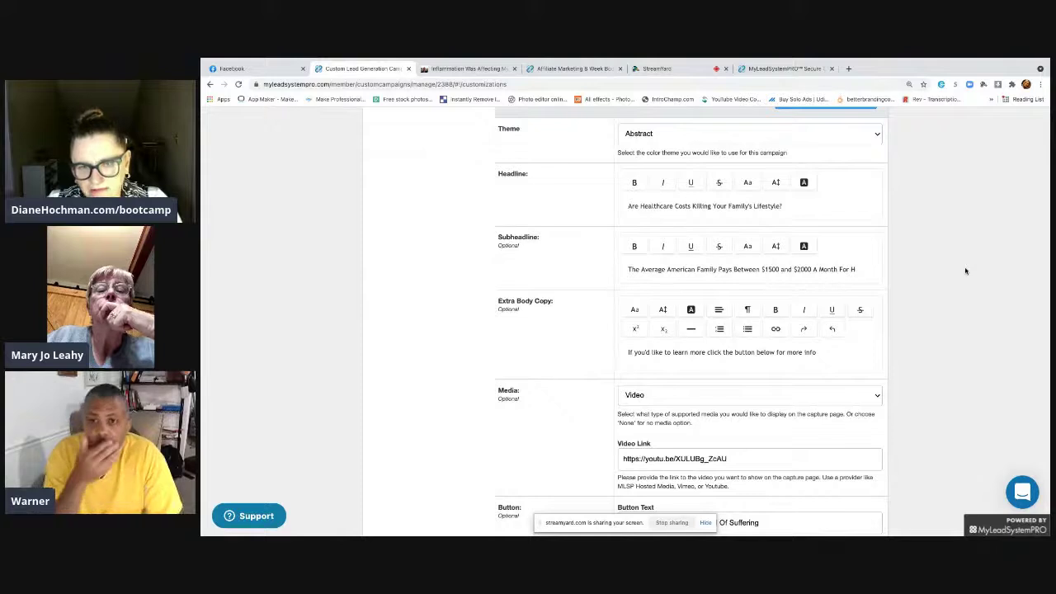
{"action": "scroll", "coordinate": [965, 271], "scroll_direction": "down", "scroll_amount": 1}
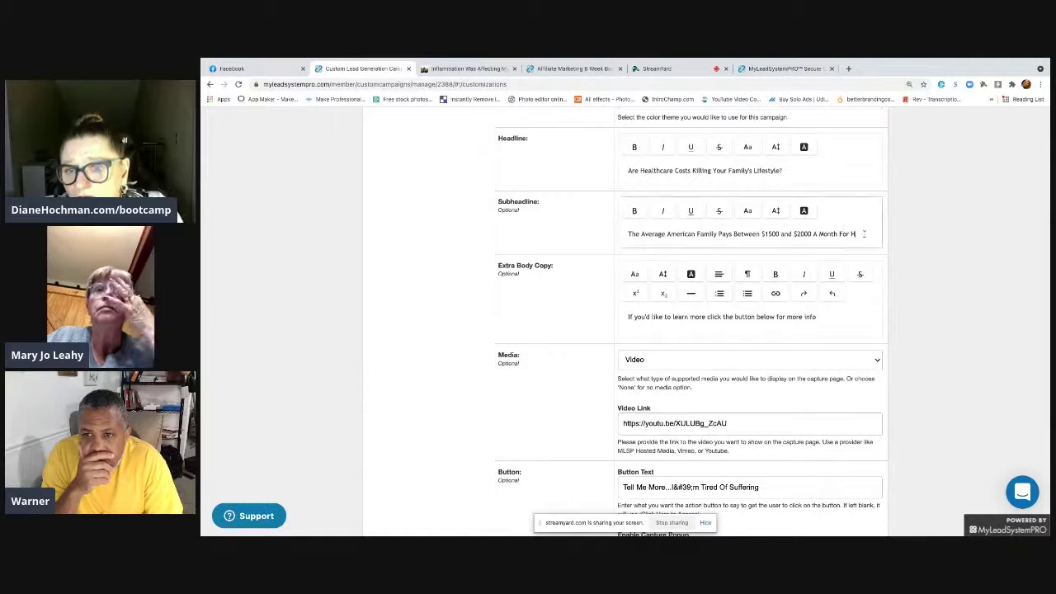
{"action": "type", "text": "ealthcare"}
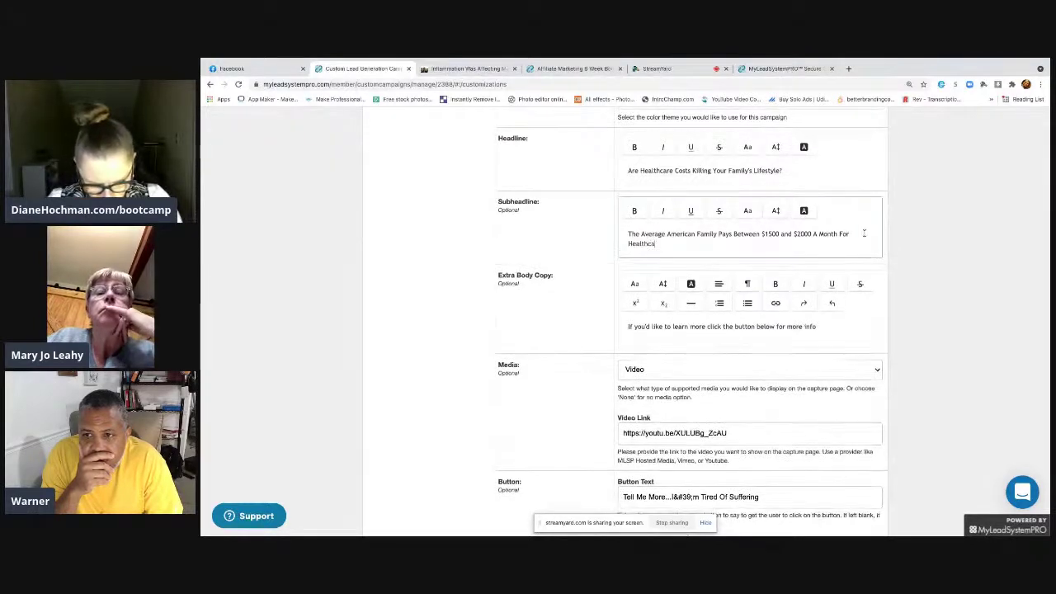
{"action": "key", "text": "BackSpace"}
{"action": "key", "text": "BackSpace"}
{"action": "key", "text": "BackSpace"}
{"action": "key", "text": "BackSpace"}
{"action": "key", "text": "BackSpace"}
{"action": "key", "text": "BackSpace"}
{"action": "key", "text": "BackSpace"}
{"action": "key", "text": "BackSpace"}
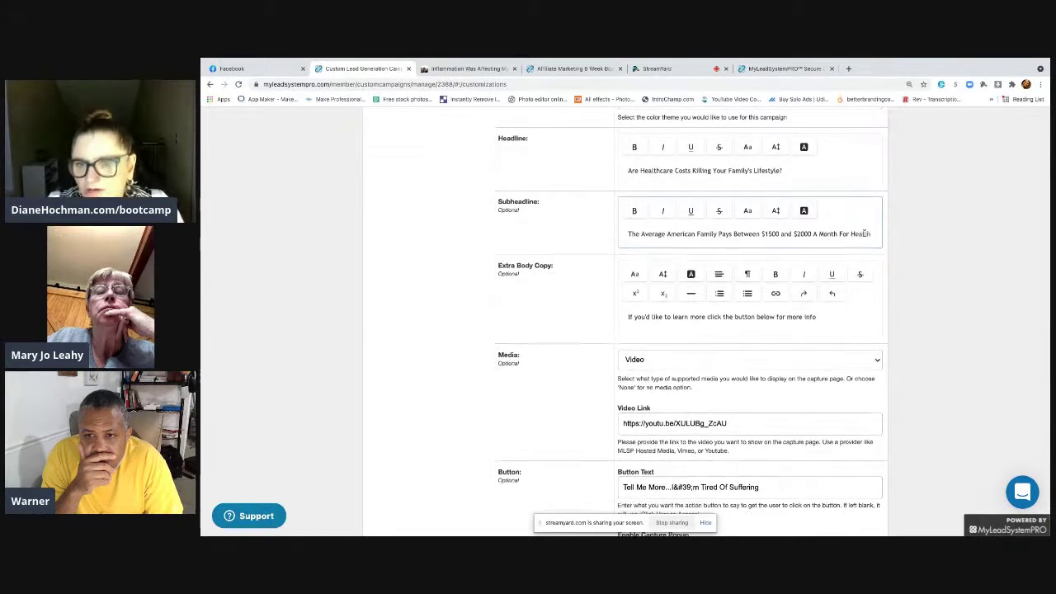
{"action": "type", "text": "Medical Insurance"}
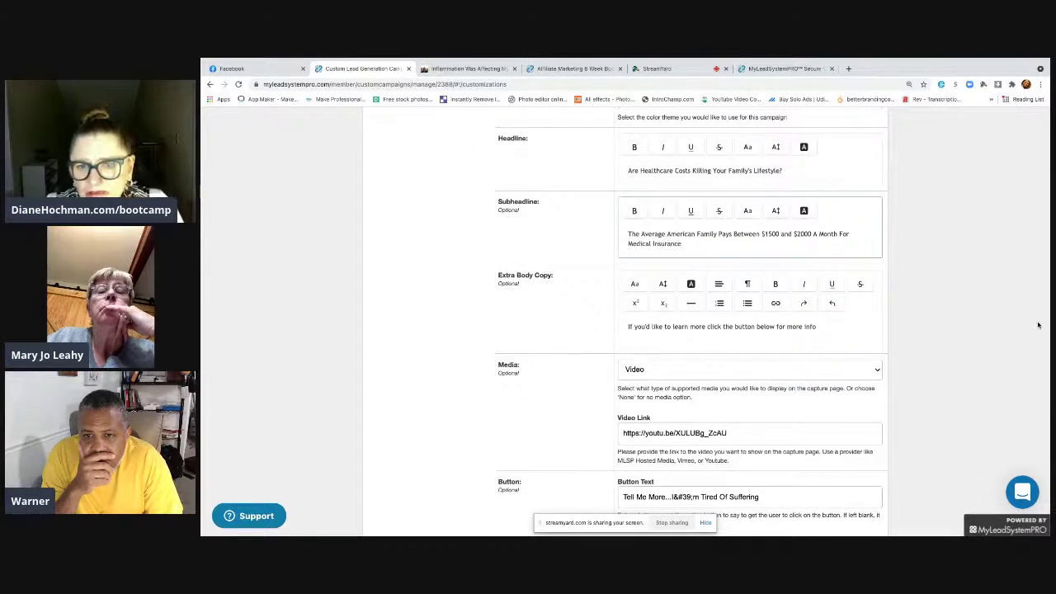
Step: Replace the extra body copy with "That's Downright Crazy!"
{"action": "left_click_drag", "start_coordinate": [821, 326], "coordinate": [572, 319]}
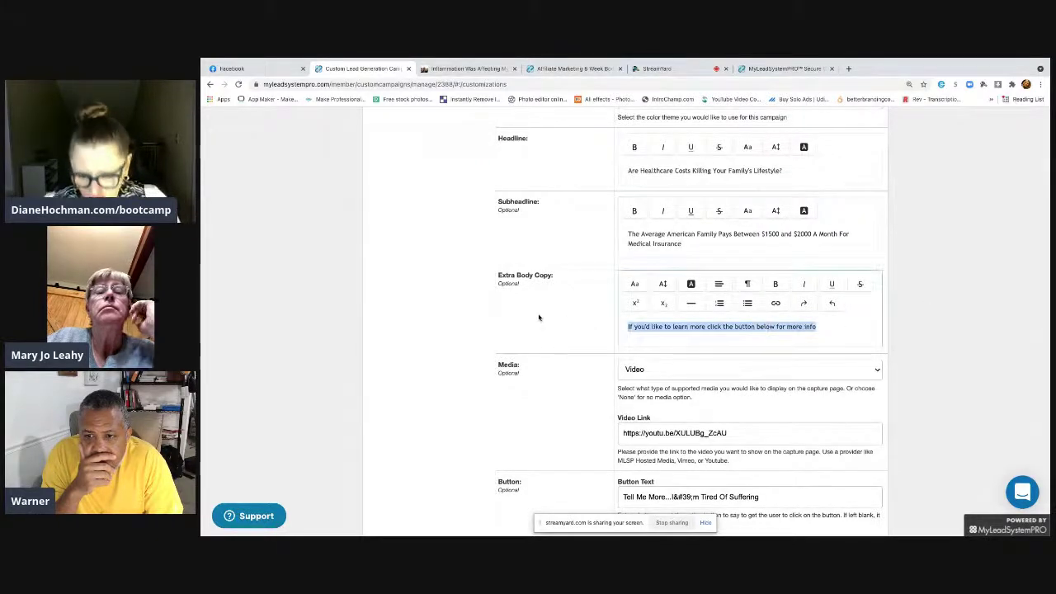
{"action": "key", "text": "BackSpace"}
{"action": "type", "text": "Thi"}
{"action": "type", "text": "t's Downright Cr"}
{"action": "type", "text": "a"}
{"action": "type", "text": "zy"}
{"action": "scroll", "coordinate": [538, 317], "scroll_direction": "up", "scroll_amount": 5}
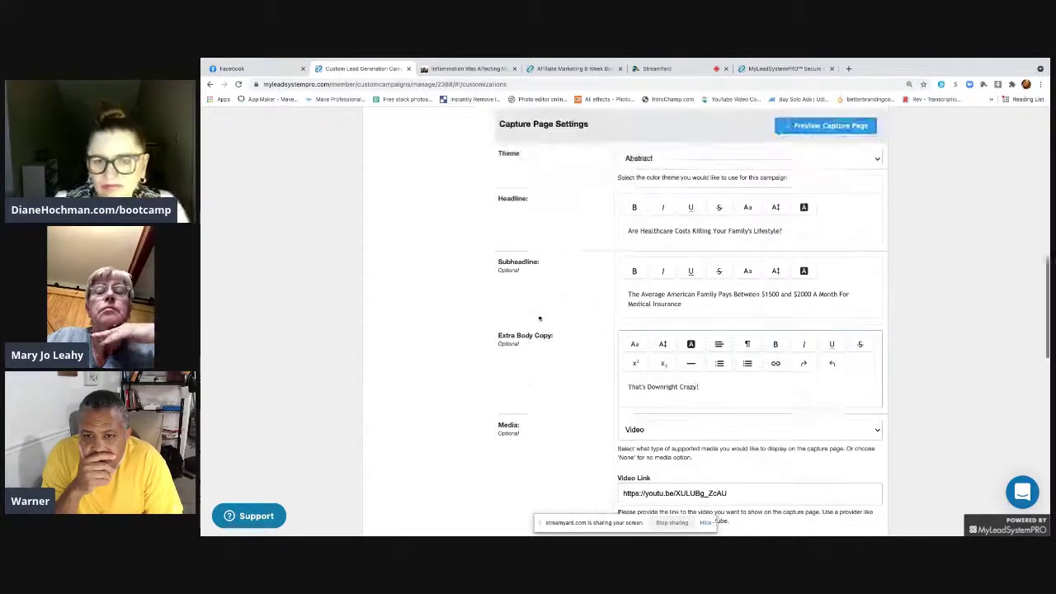
{"action": "scroll", "coordinate": [1014, 324], "scroll_direction": "down", "scroll_amount": 1}
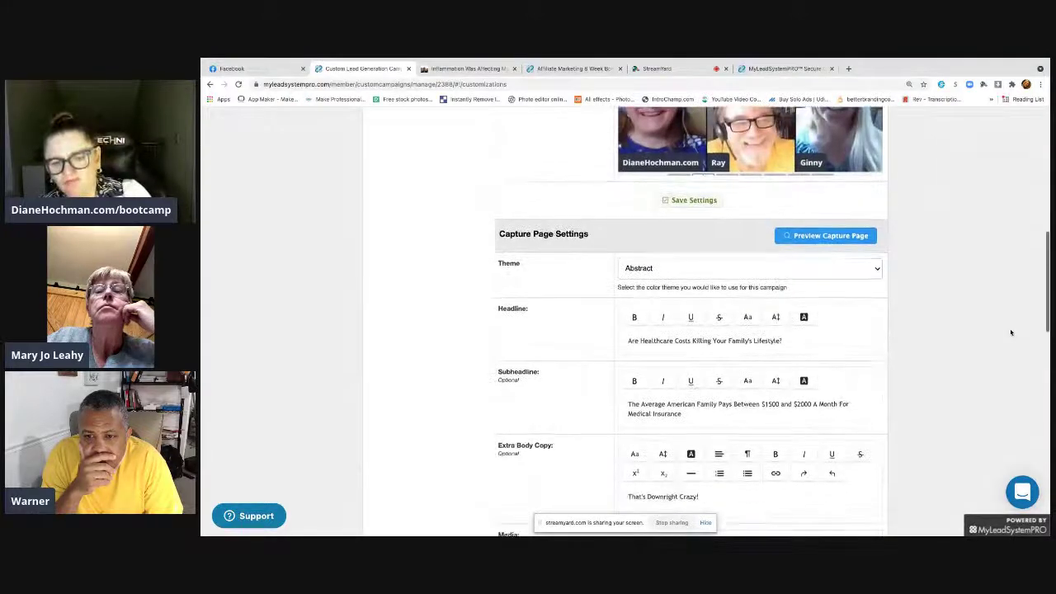
Step: Replace the capture page button text with "I'm Sick And tired Of Expensive Medical Insurance!"
{"action": "scroll", "coordinate": [1011, 333], "scroll_direction": "down", "scroll_amount": 4}
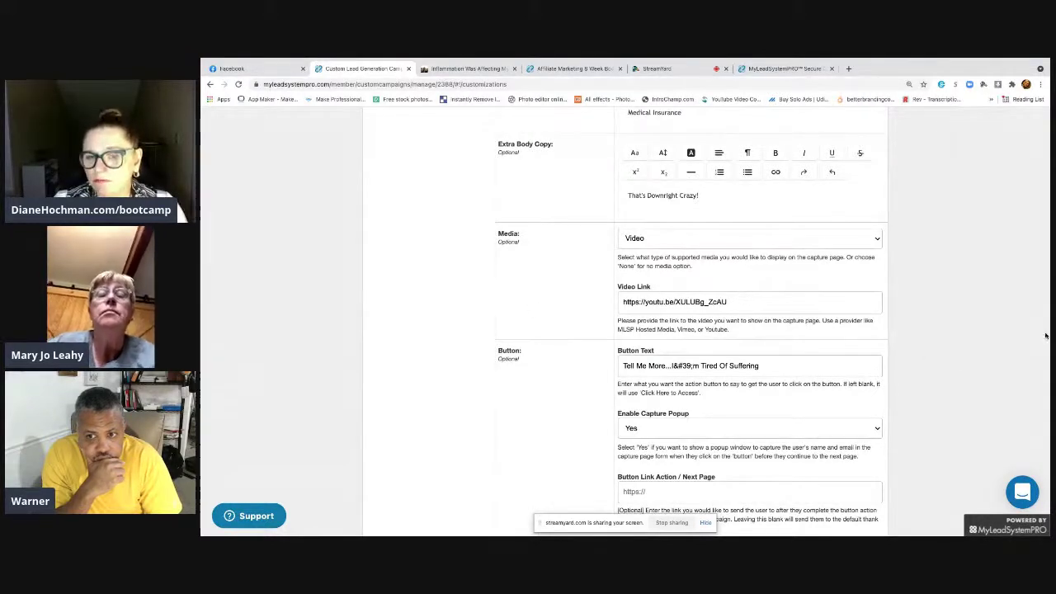
{"action": "scroll", "coordinate": [1018, 335], "scroll_direction": "down", "scroll_amount": 1}
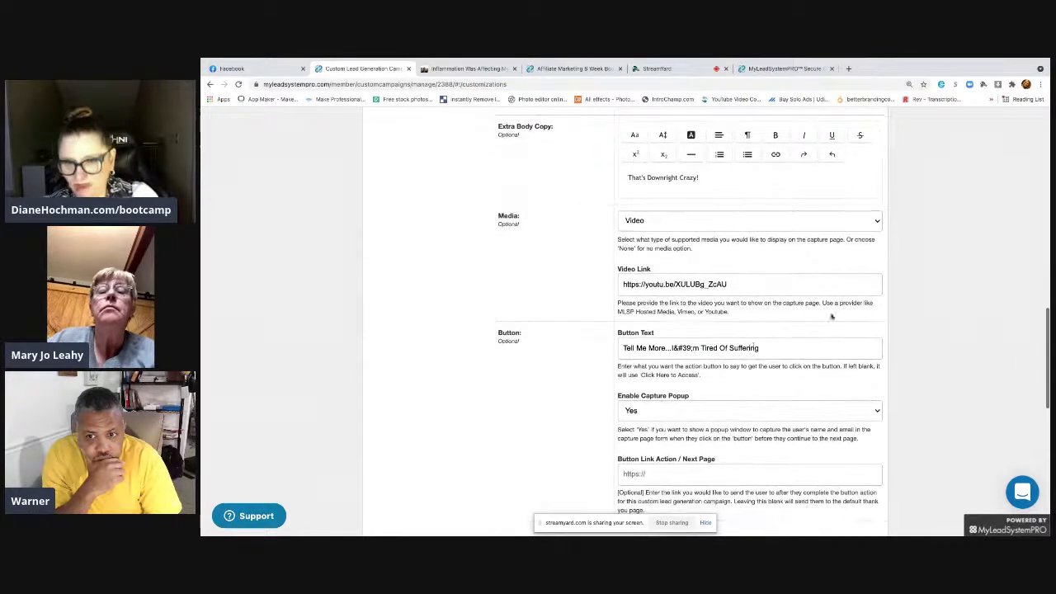
{"action": "left_click_drag", "start_coordinate": [785, 347], "coordinate": [616, 343]}
{"action": "key", "text": "BackSpace"}
{"action": "type", "text": "Tell"}
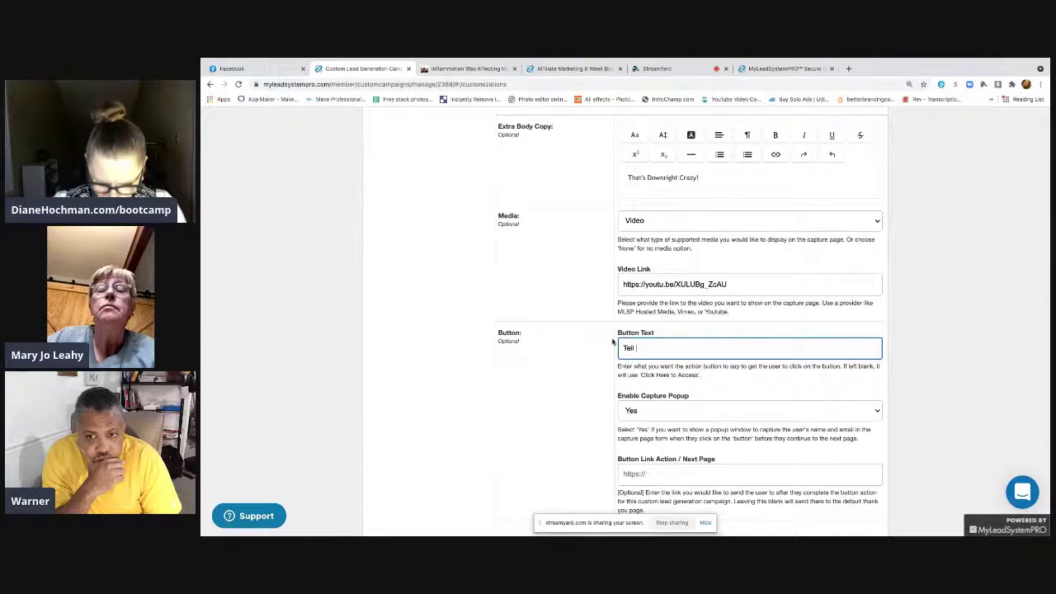
{"action": "key", "text": "BackSpace"}
{"action": "type", "text": "I"}
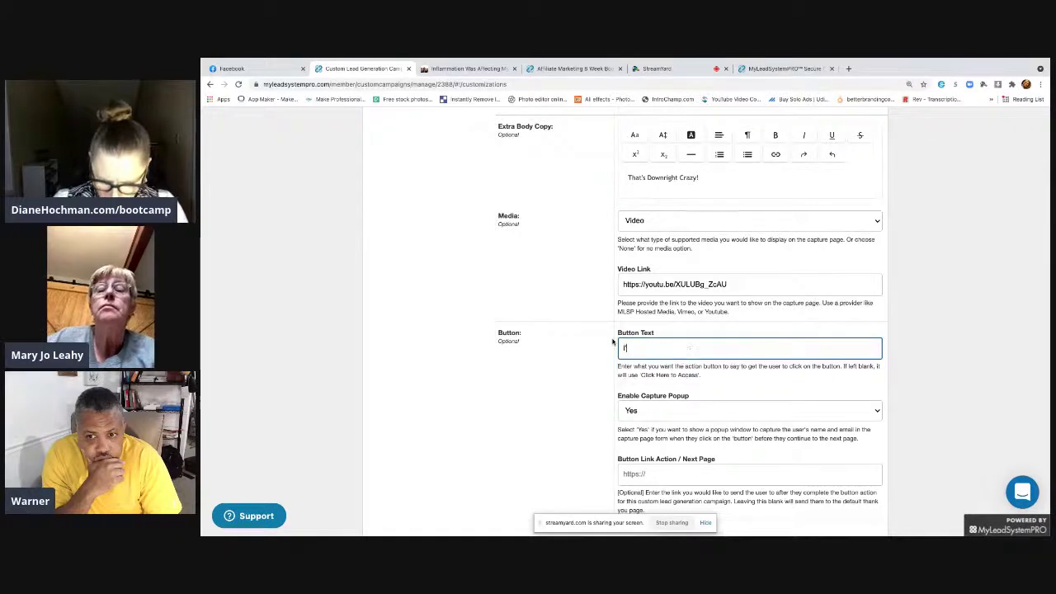
{"action": "type", "text": "'m S"}
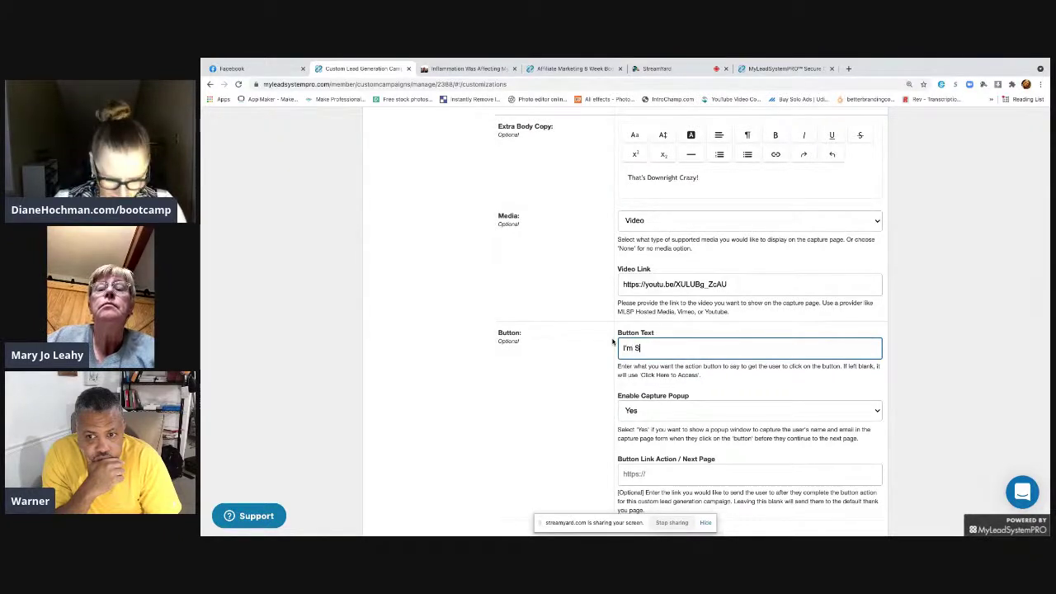
{"action": "type", "text": "ick And tired Of Expensive Med"}
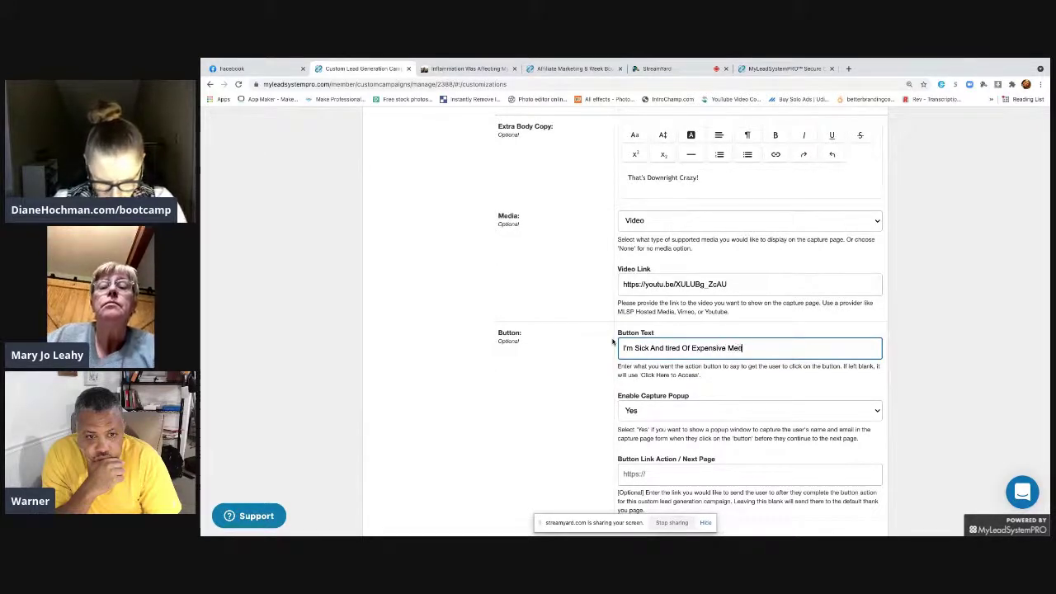
{"action": "type", "text": "ical Insurance!"}
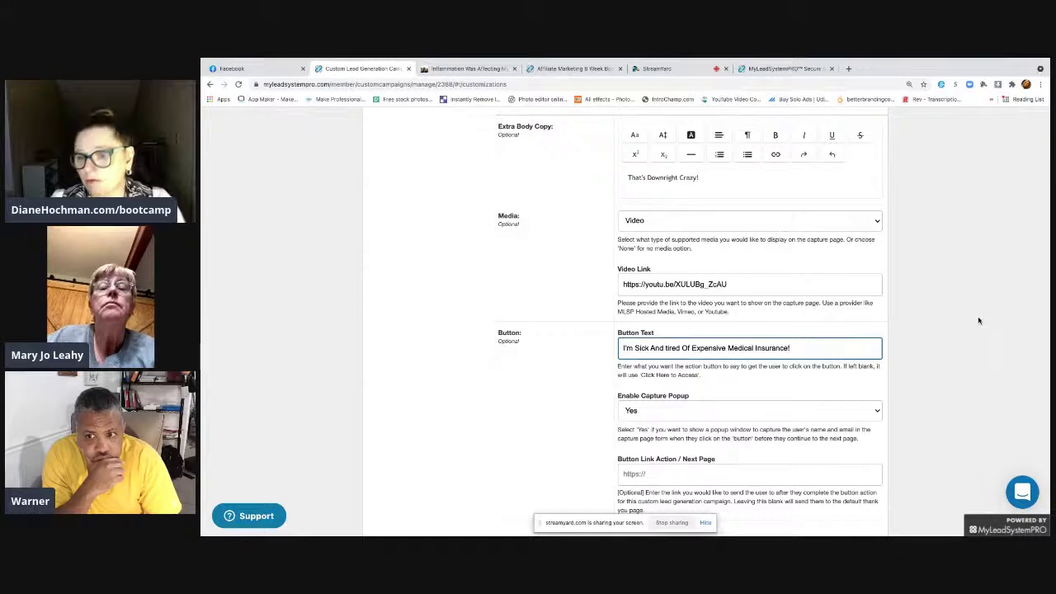
{"action": "left_click", "coordinate": [979, 321]}
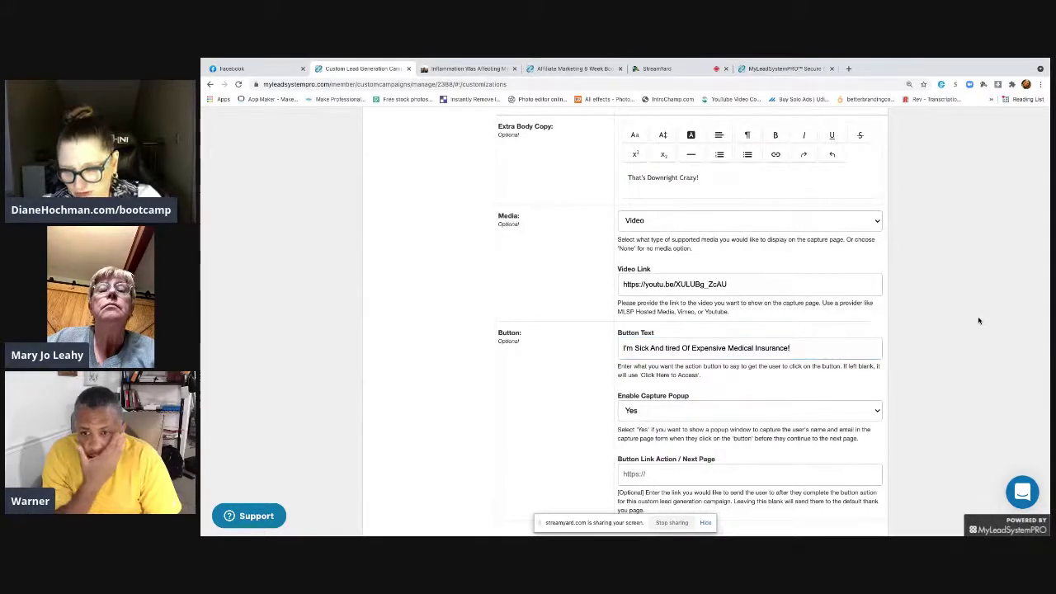
Step: Clear the "So Glad You Subscribed!" headline in the thank you page settings
{"action": "scroll", "coordinate": [979, 320], "scroll_direction": "down", "scroll_amount": 2}
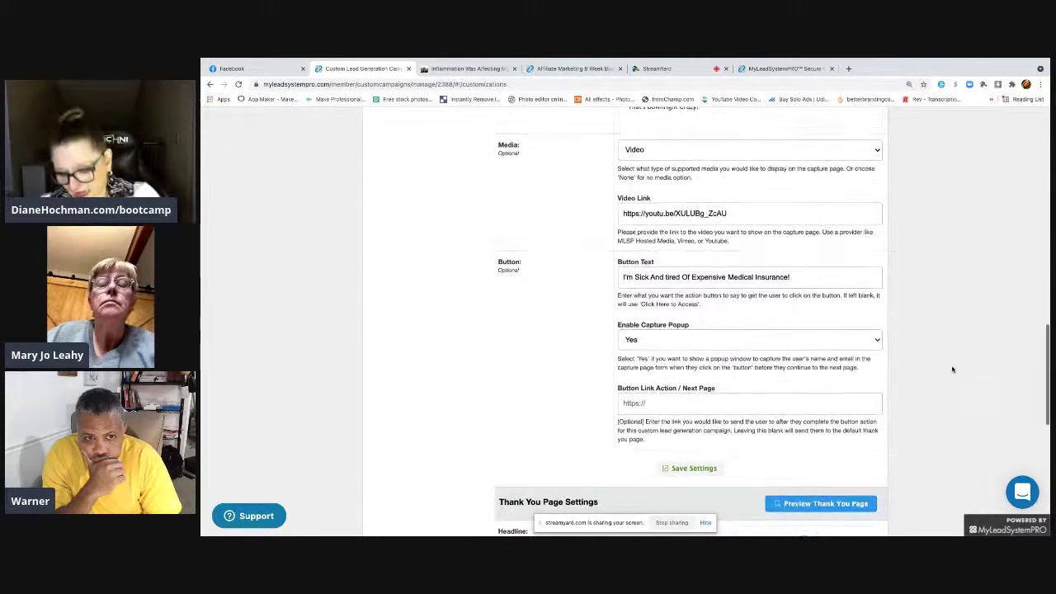
{"action": "scroll", "coordinate": [952, 370], "scroll_direction": "down", "scroll_amount": 1}
{"action": "scroll", "coordinate": [952, 369], "scroll_direction": "down", "scroll_amount": 5}
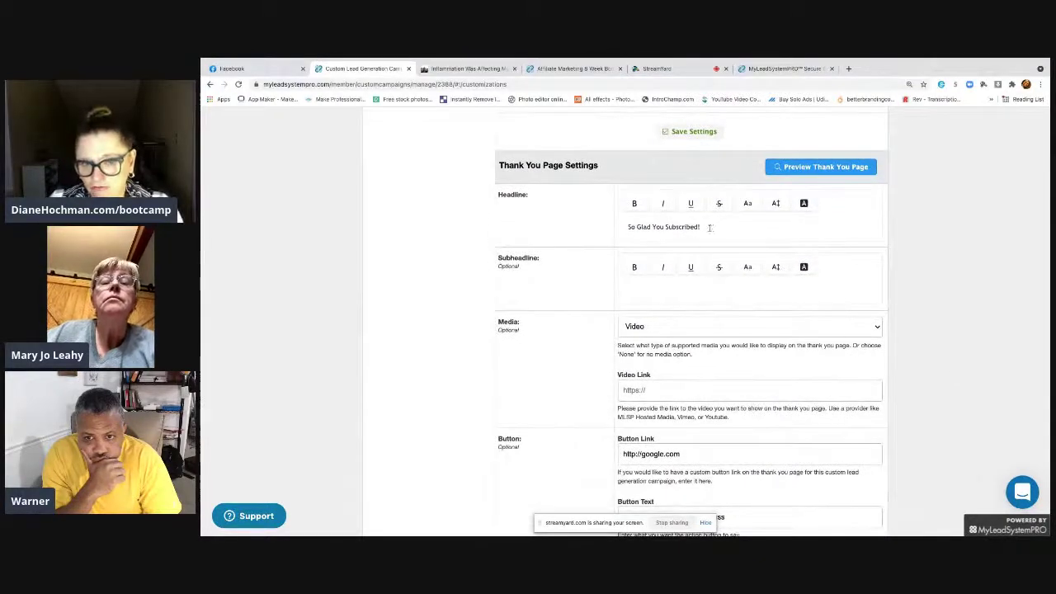
{"action": "left_click_drag", "start_coordinate": [705, 228], "coordinate": [551, 217]}
{"action": "key", "text": "BackSpace"}
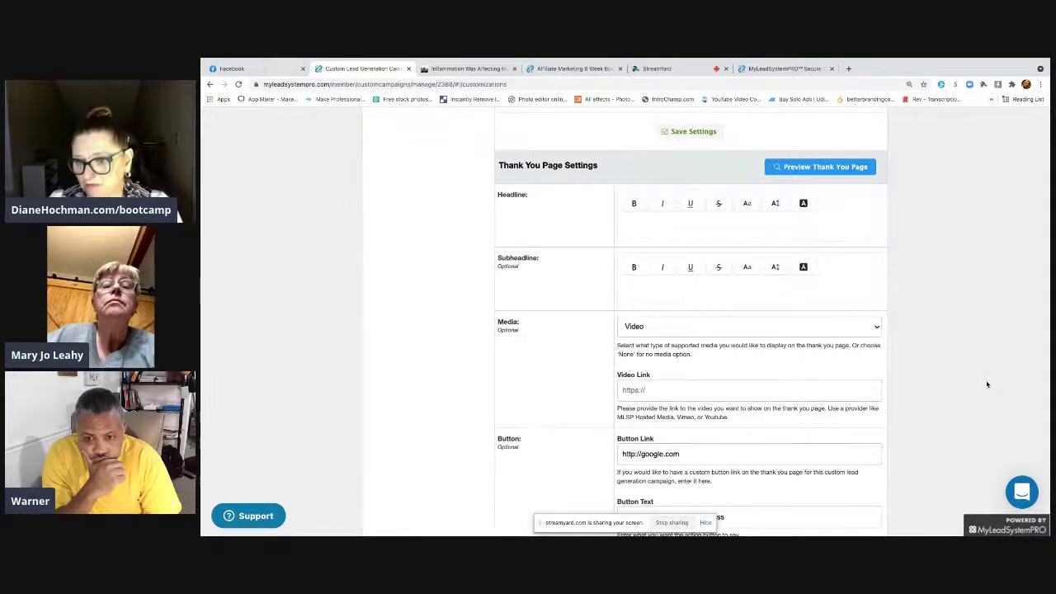
Step: Clear the thank you page's yoga class button text and stop sharing the screen
{"action": "scroll", "coordinate": [987, 383], "scroll_direction": "down", "scroll_amount": 2}
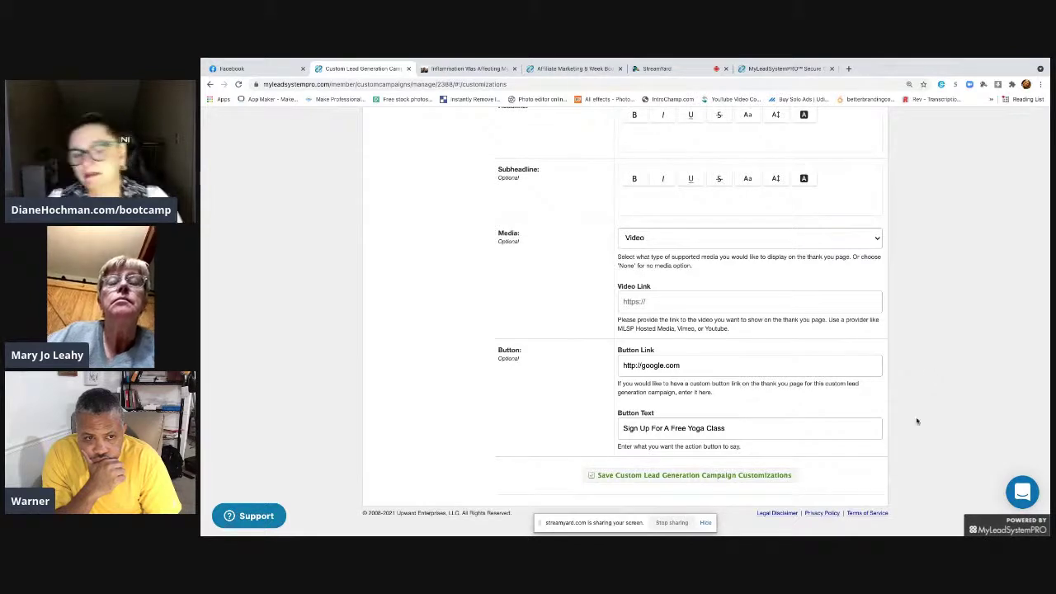
{"action": "left_click_drag", "start_coordinate": [749, 427], "coordinate": [600, 420]}
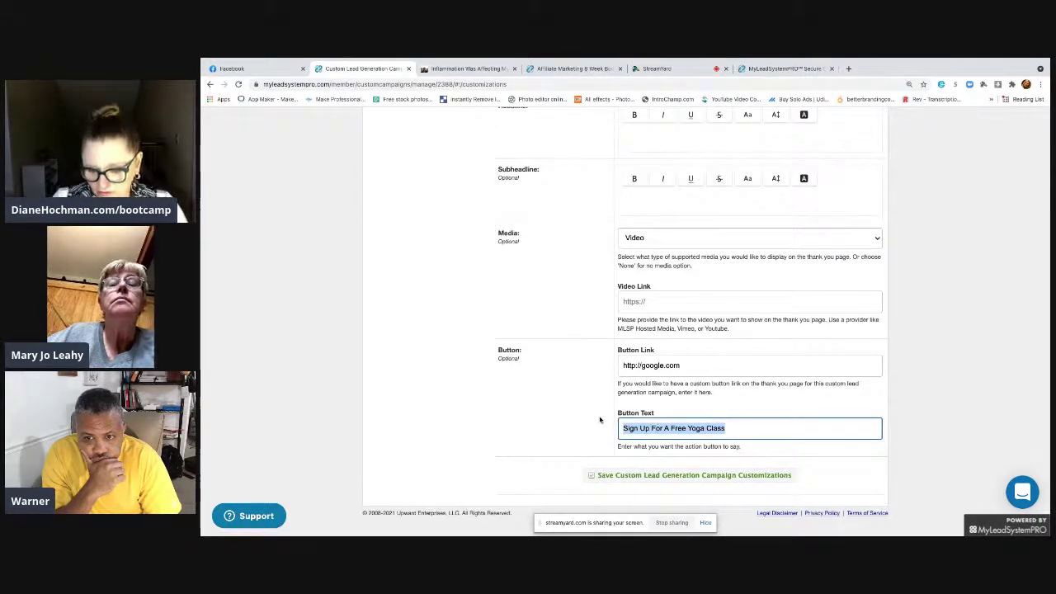
{"action": "key", "text": "BackSpace"}
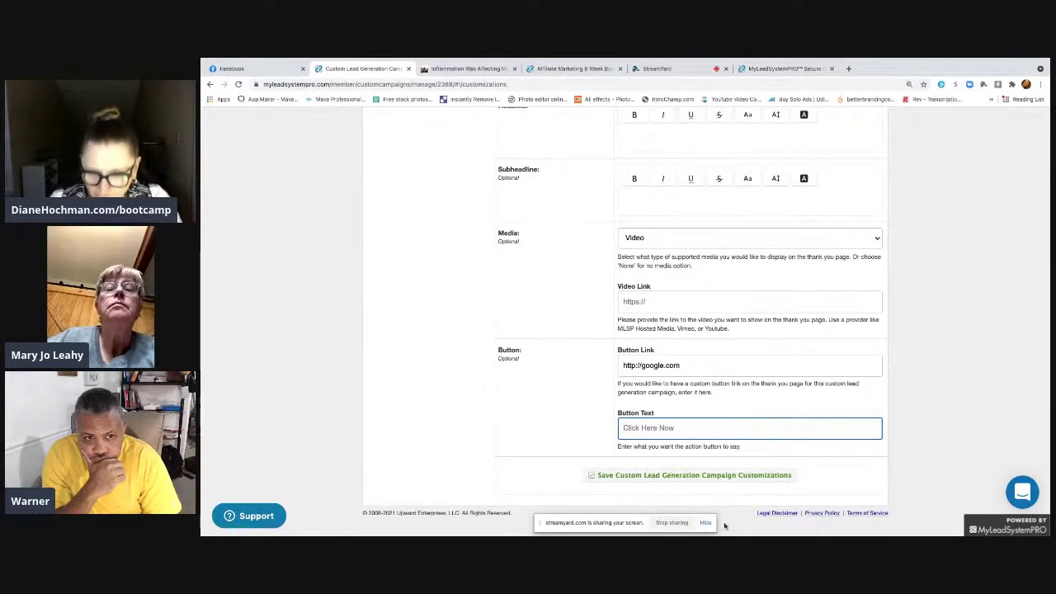
{"action": "left_click", "coordinate": [672, 522]}
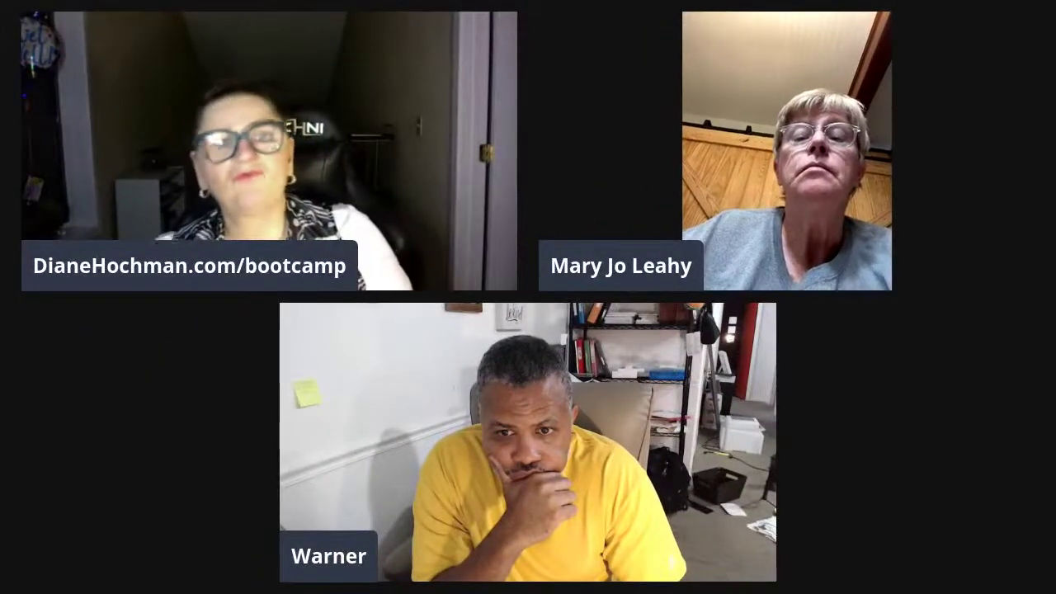